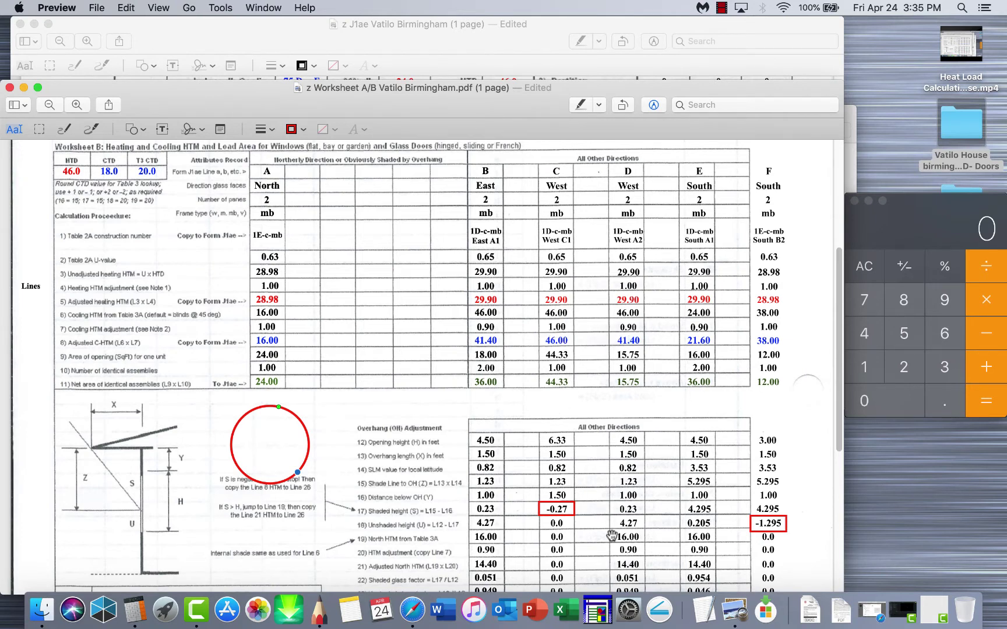
Scroll through the worksheet's window lines, then bring the J1ae Vatilo Birmingham form forward.
{"action": "scroll", "coordinate": [596, 404], "scroll_direction": "down", "scroll_amount": 2}
{"action": "scroll", "coordinate": [596, 404], "scroll_direction": "down", "scroll_amount": 2}
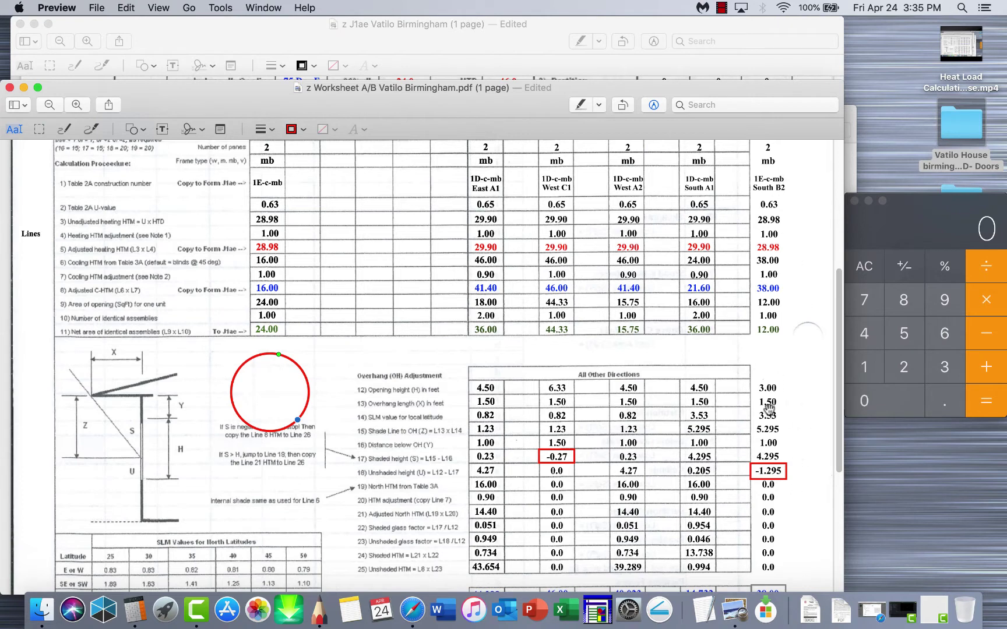
{"action": "scroll", "coordinate": [740, 473], "scroll_direction": "down", "scroll_amount": 2}
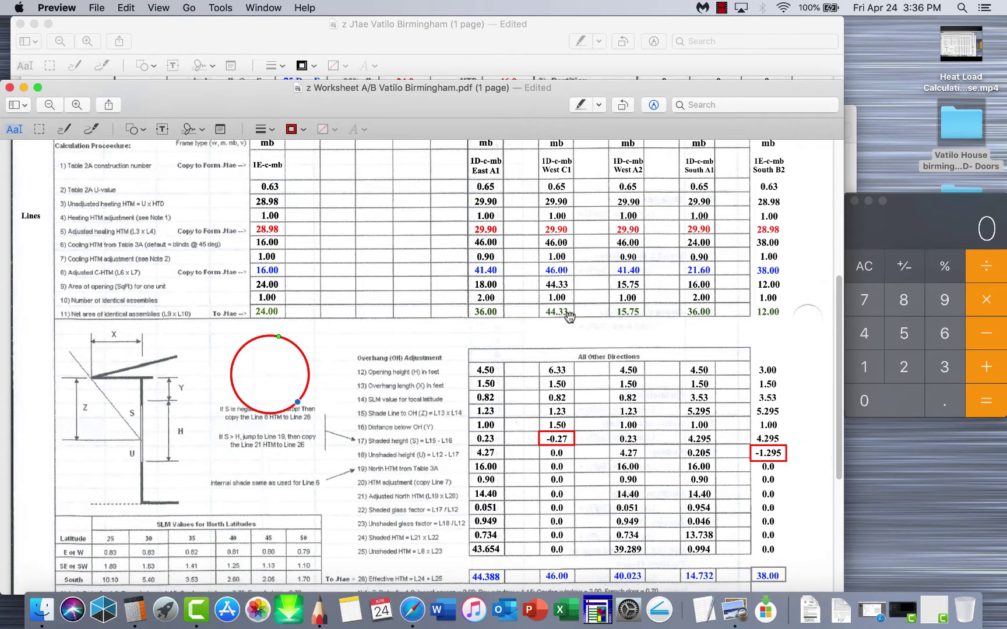
{"action": "scroll", "coordinate": [569, 317], "scroll_direction": "up", "scroll_amount": 1}
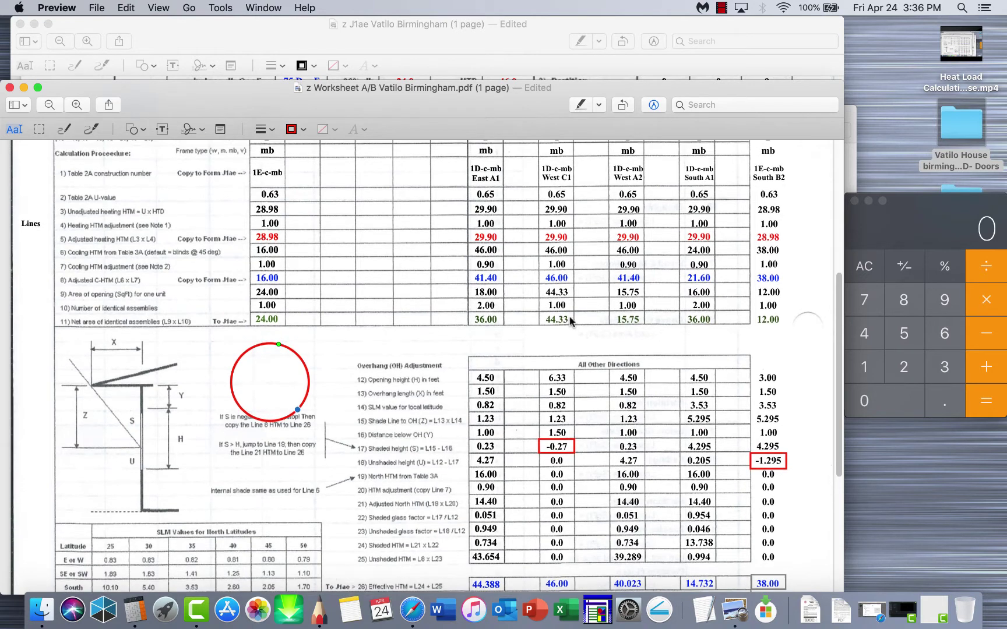
{"action": "left_click", "coordinate": [528, 68]}
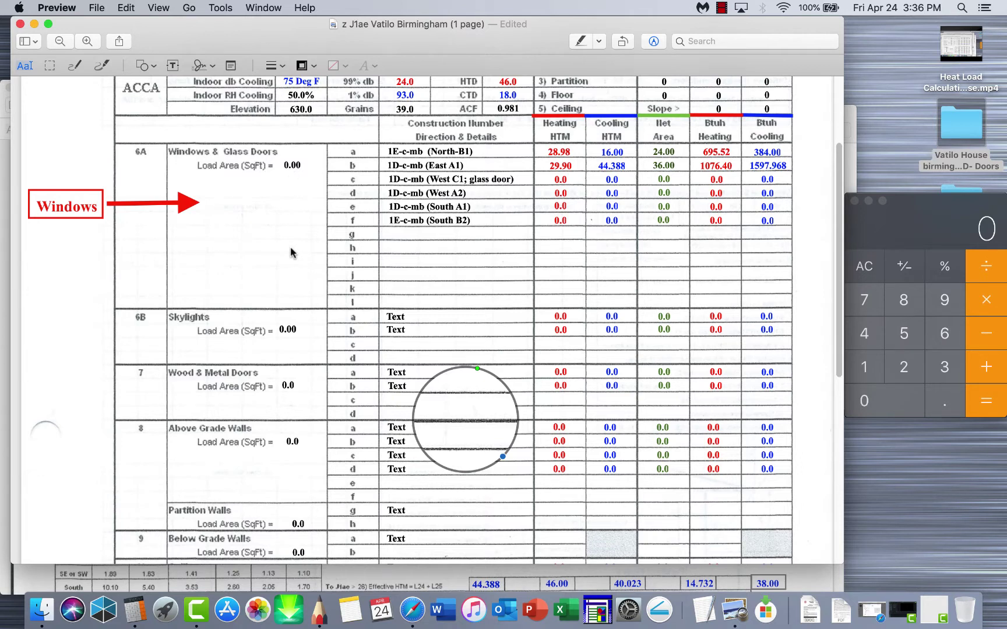
Open and close the Worksheet B Part 2 folder, then bring Worksheet A/B forward.
{"action": "left_click", "coordinate": [848, 118]}
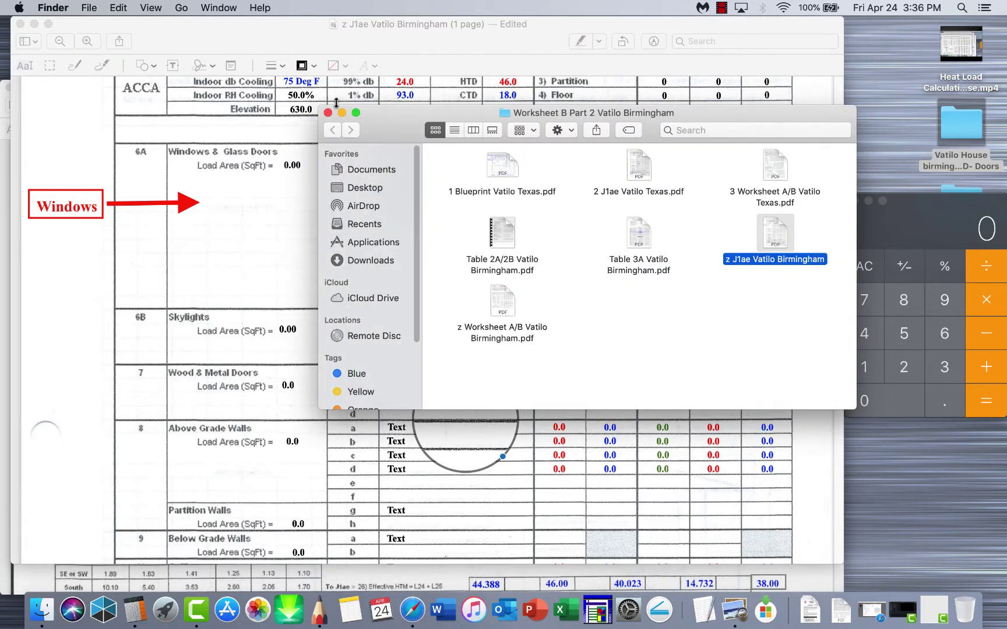
{"action": "left_click", "coordinate": [328, 113]}
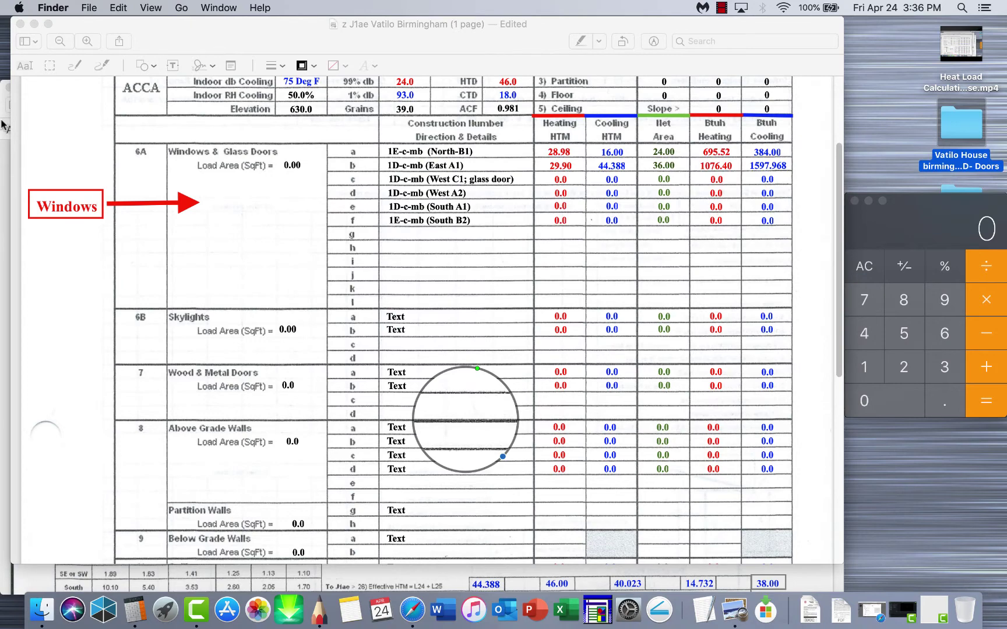
{"action": "left_click", "coordinate": [5, 124]}
{"action": "scroll", "coordinate": [542, 302], "scroll_direction": "up", "scroll_amount": 3}
{"action": "scroll", "coordinate": [524, 292], "scroll_direction": "down", "scroll_amount": 4}
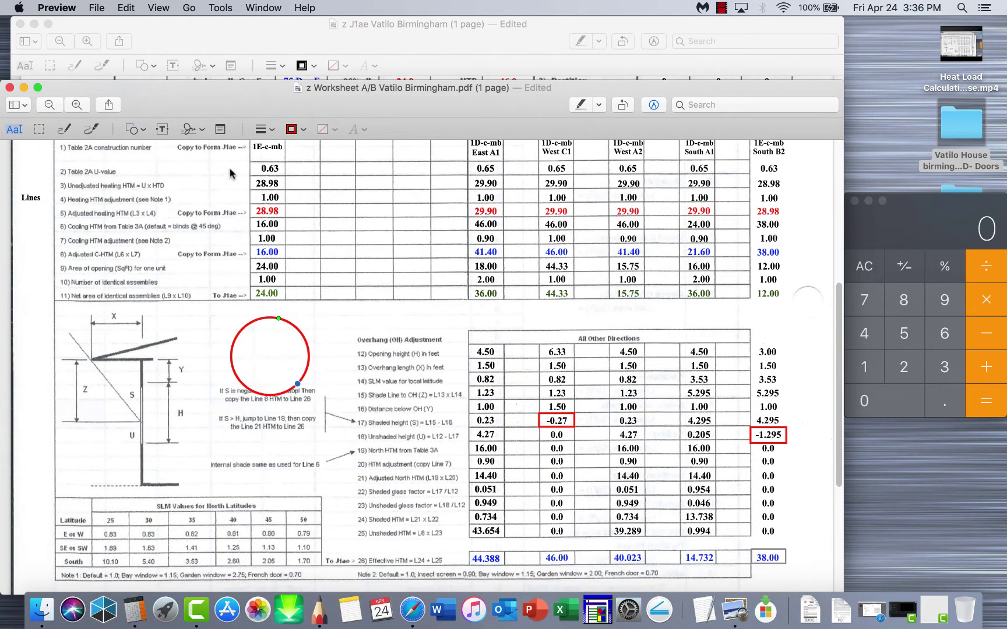
{"action": "scroll", "coordinate": [268, 250], "scroll_direction": "up", "scroll_amount": 2}
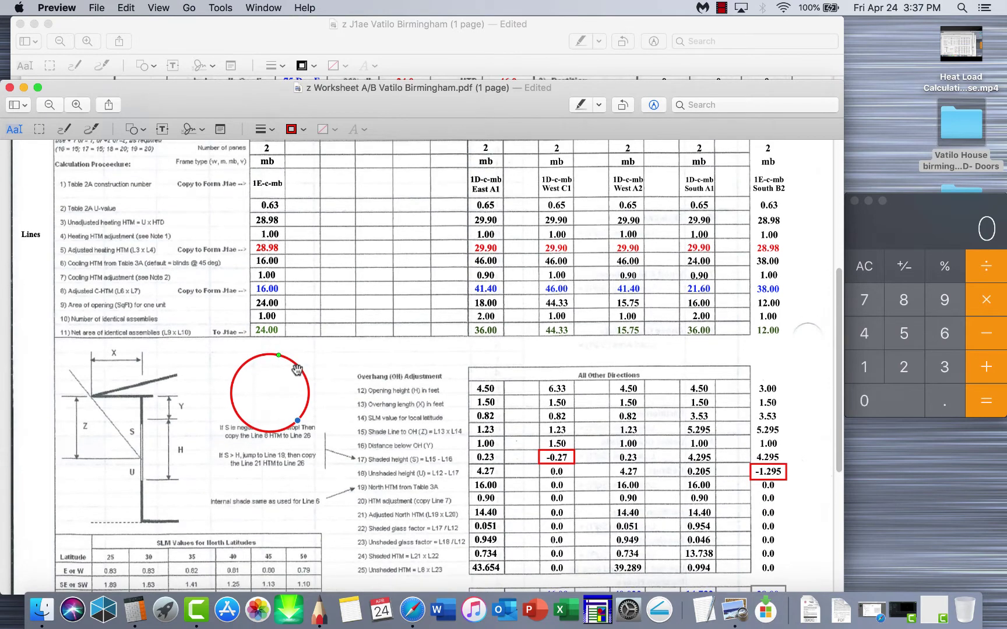
Move the red magnifier circle onto the blank column-A cells and deselect everything.
{"action": "left_click_drag", "start_coordinate": [297, 370], "coordinate": [580, 182]}
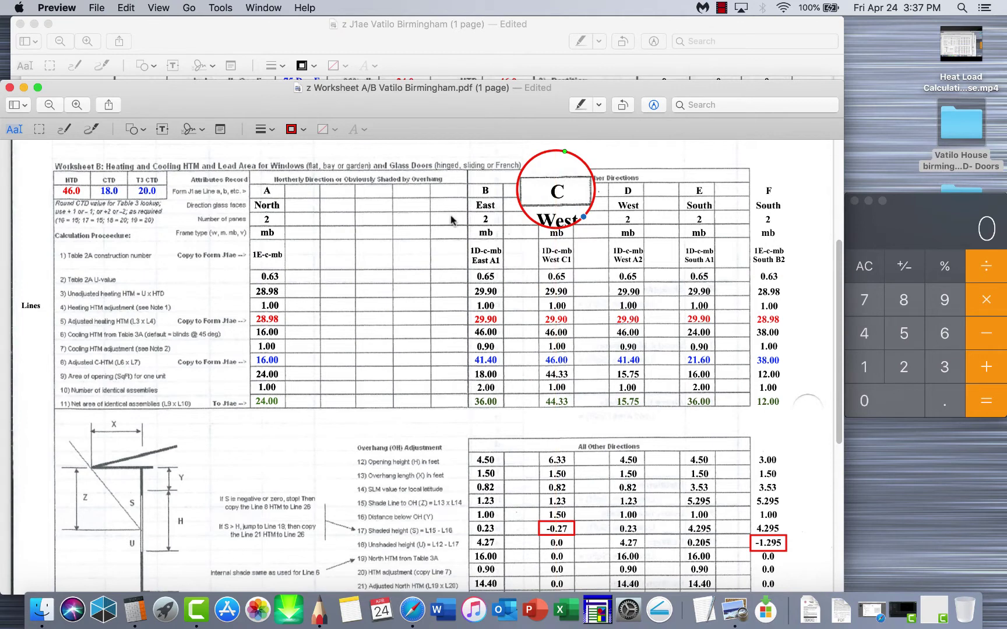
{"action": "key", "text": "super+a"}
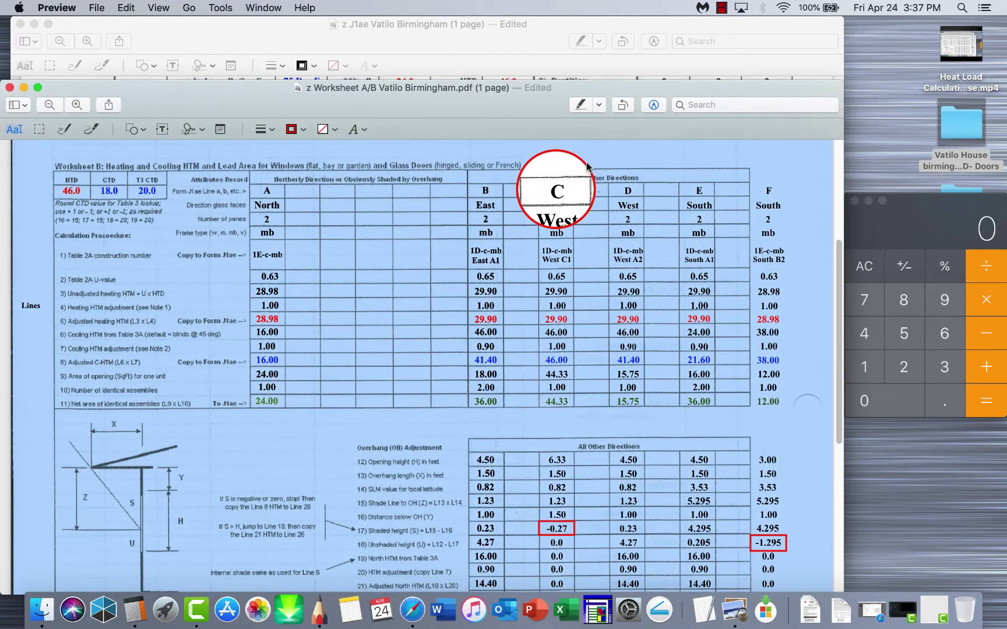
{"action": "left_click_drag", "start_coordinate": [585, 165], "coordinate": [389, 220]}
{"action": "left_click", "coordinate": [392, 284]}
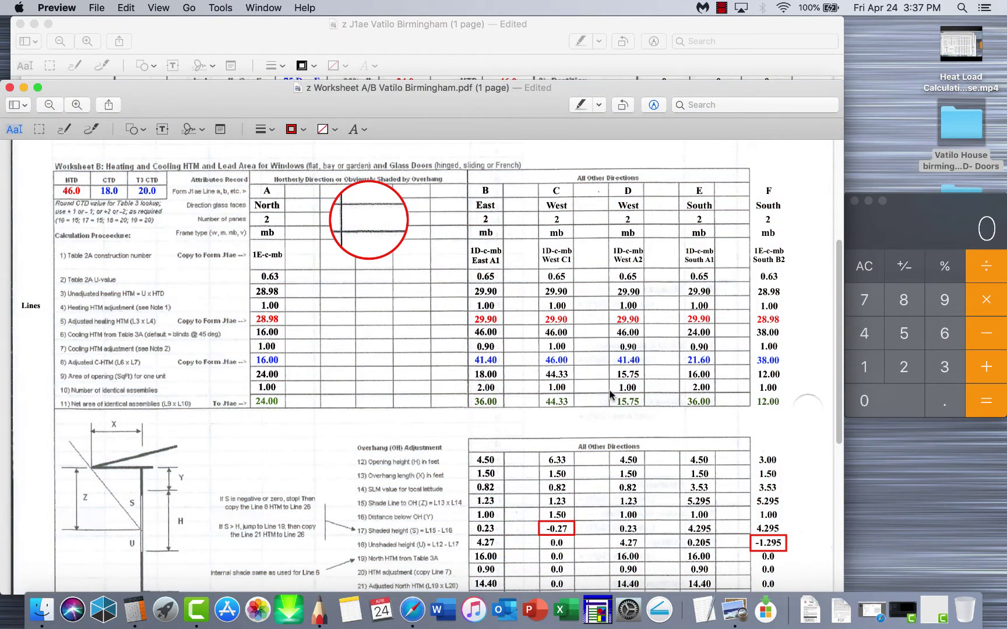
{"action": "scroll", "coordinate": [588, 387], "scroll_direction": "down", "scroll_amount": 2}
{"action": "scroll", "coordinate": [589, 387], "scroll_direction": "down", "scroll_amount": 5}
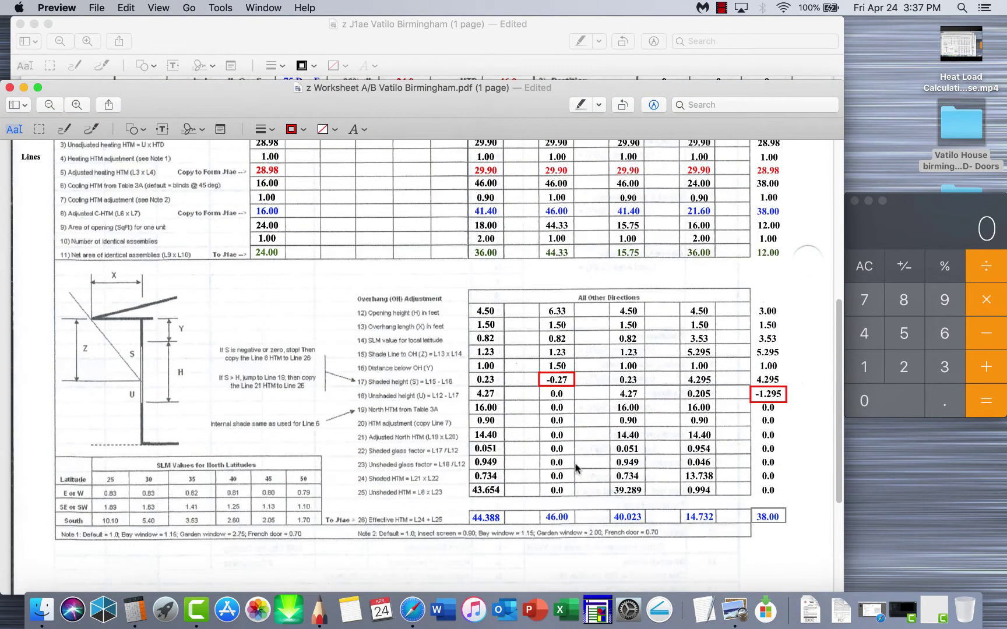
{"action": "scroll", "coordinate": [573, 402], "scroll_direction": "up", "scroll_amount": 2}
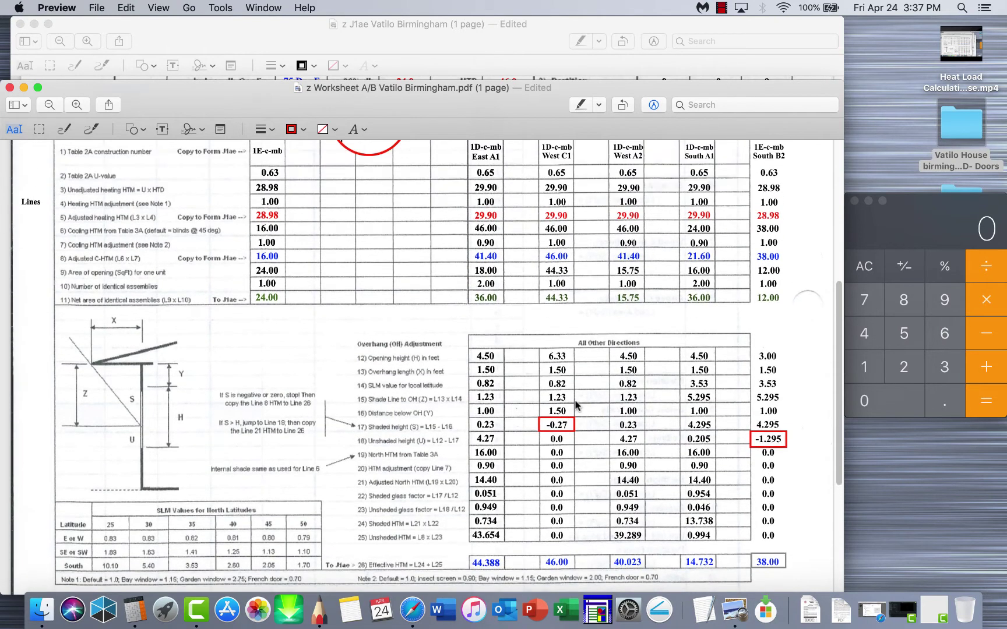
{"action": "scroll", "coordinate": [553, 401], "scroll_direction": "down", "scroll_amount": 2}
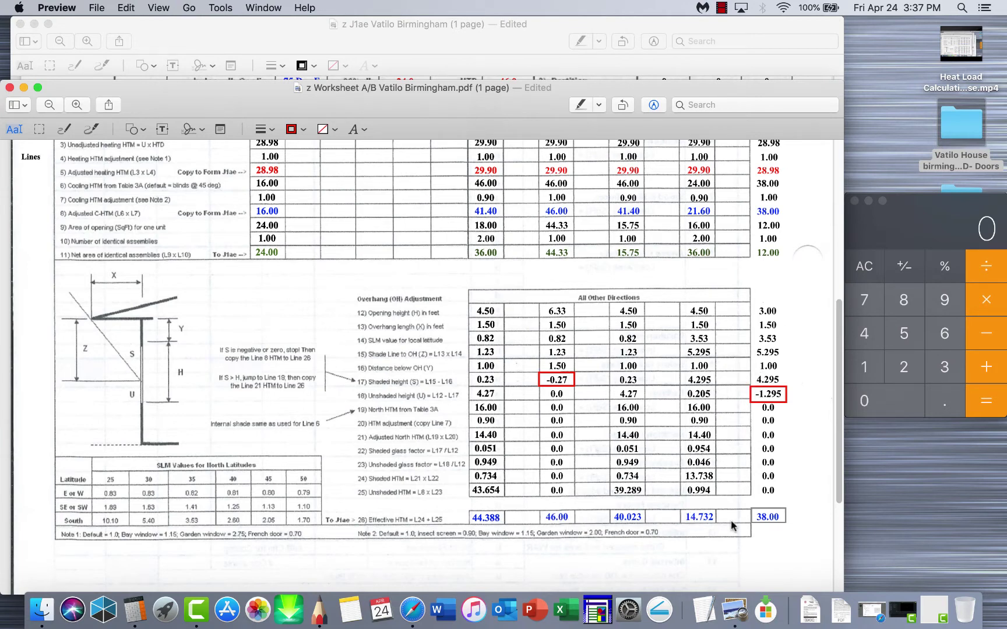
{"action": "scroll", "coordinate": [618, 437], "scroll_direction": "up", "scroll_amount": 3}
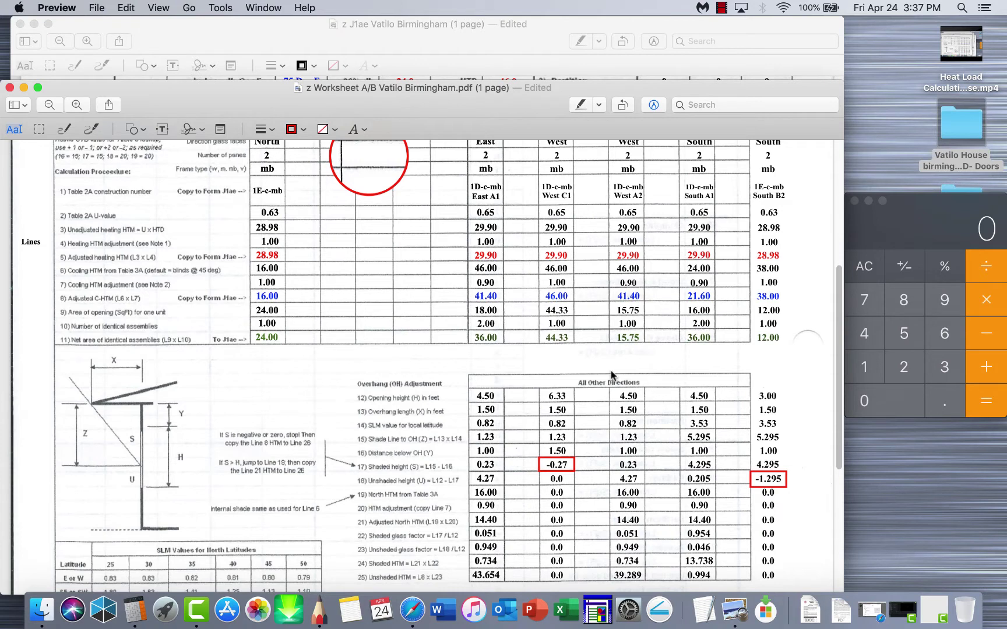
{"action": "scroll", "coordinate": [588, 385], "scroll_direction": "up", "scroll_amount": 3}
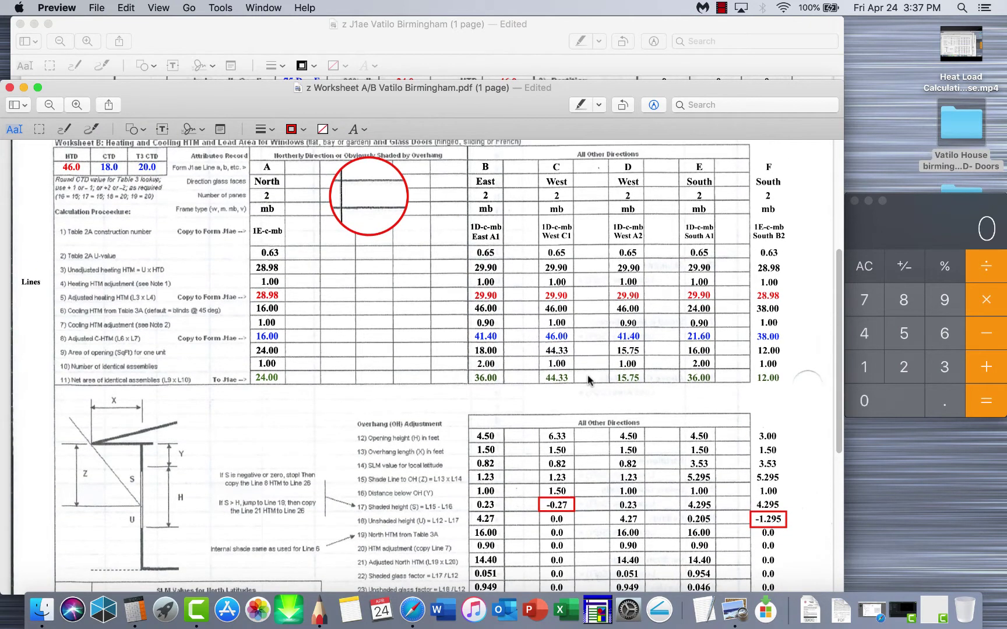
Copy heating HTM 29.90 from worksheet column C into row c's Heating HTM.
{"action": "left_click", "coordinate": [556, 296]}
{"action": "double_click", "coordinate": [557, 296]}
{"action": "right_click", "coordinate": [558, 296]}
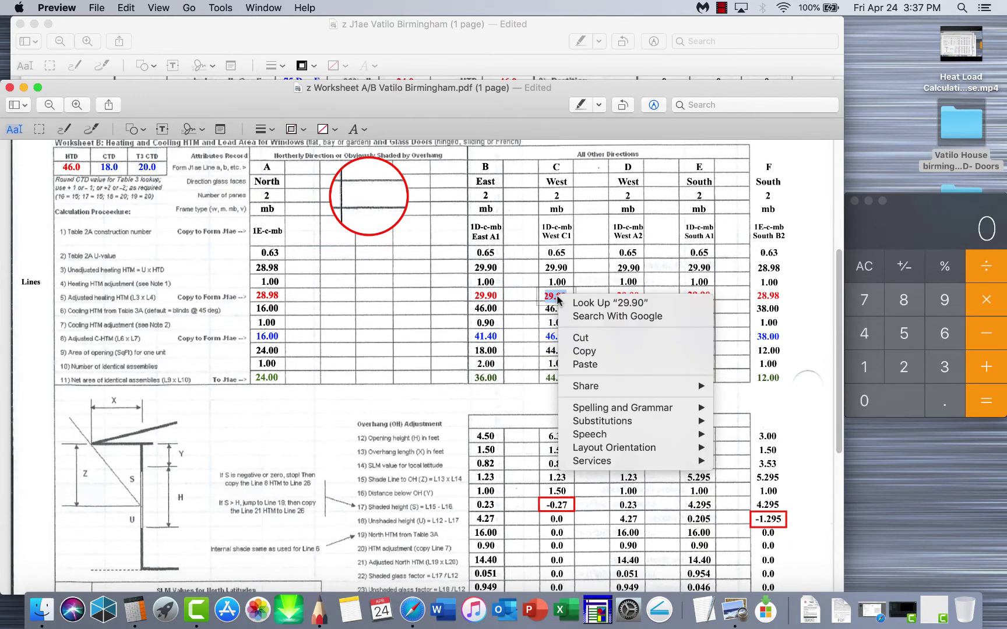
{"action": "left_click", "coordinate": [582, 351]}
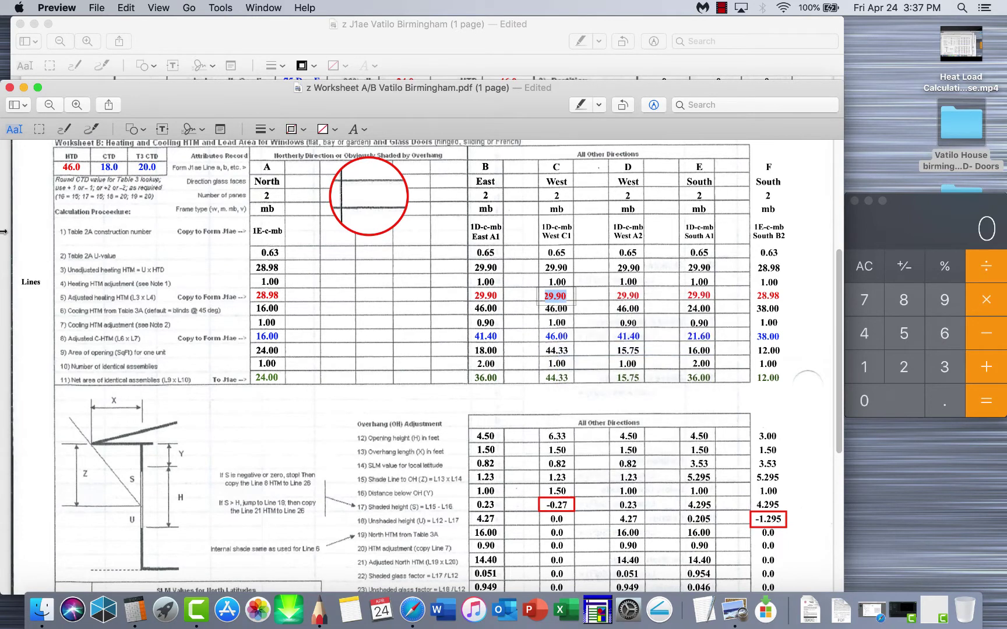
{"action": "left_click", "coordinate": [241, 29]}
{"action": "double_click", "coordinate": [561, 180]}
{"action": "right_click", "coordinate": [563, 184]}
{"action": "left_click", "coordinate": [597, 252]}
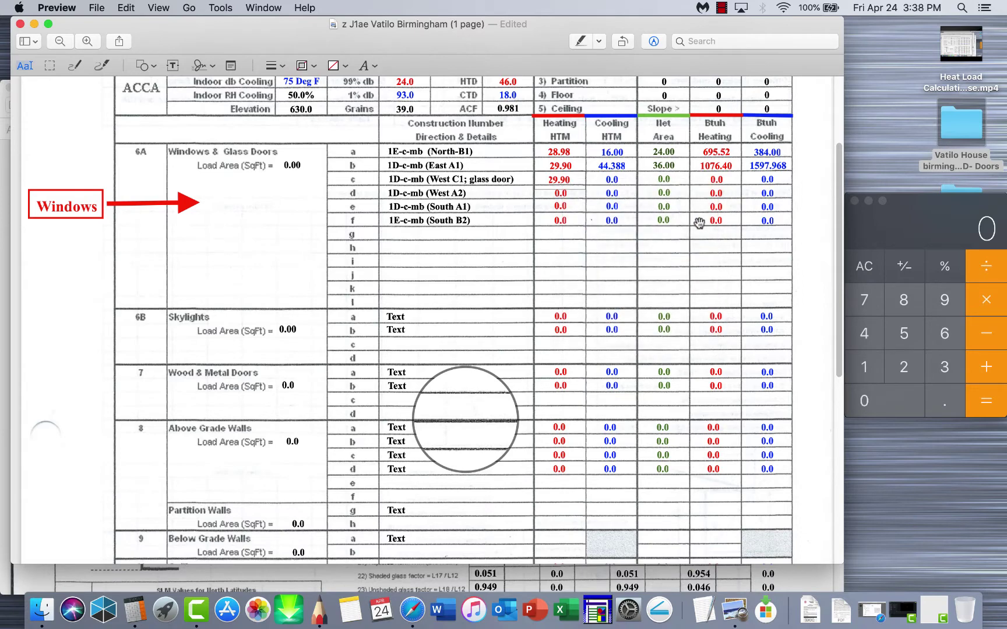
Copy cooling HTM 46.00 from column C into row c's Cooling HTM.
{"action": "left_click", "coordinate": [3, 165]}
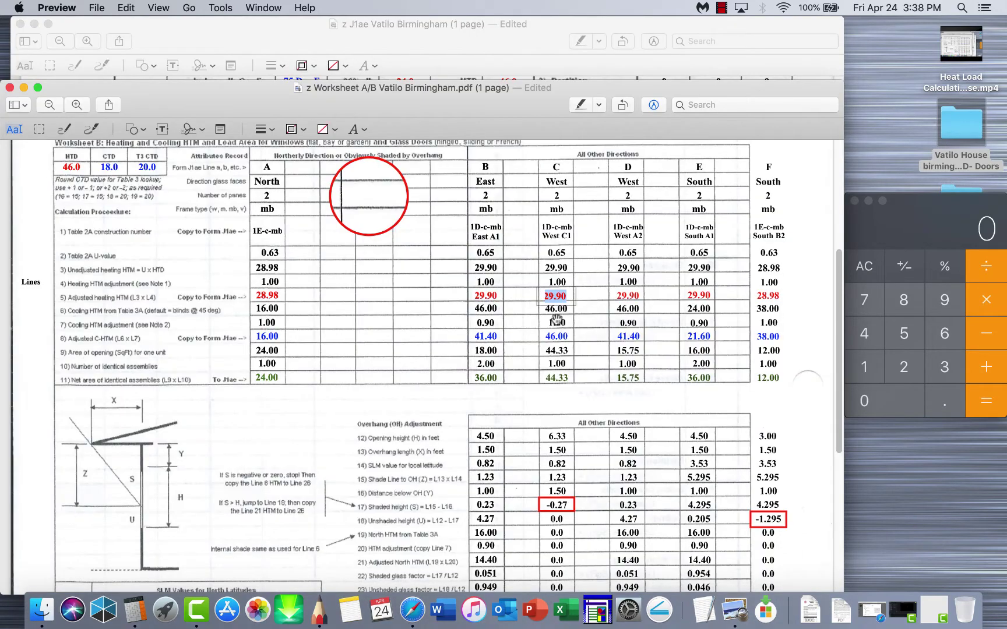
{"action": "scroll", "coordinate": [569, 411], "scroll_direction": "down", "scroll_amount": 1}
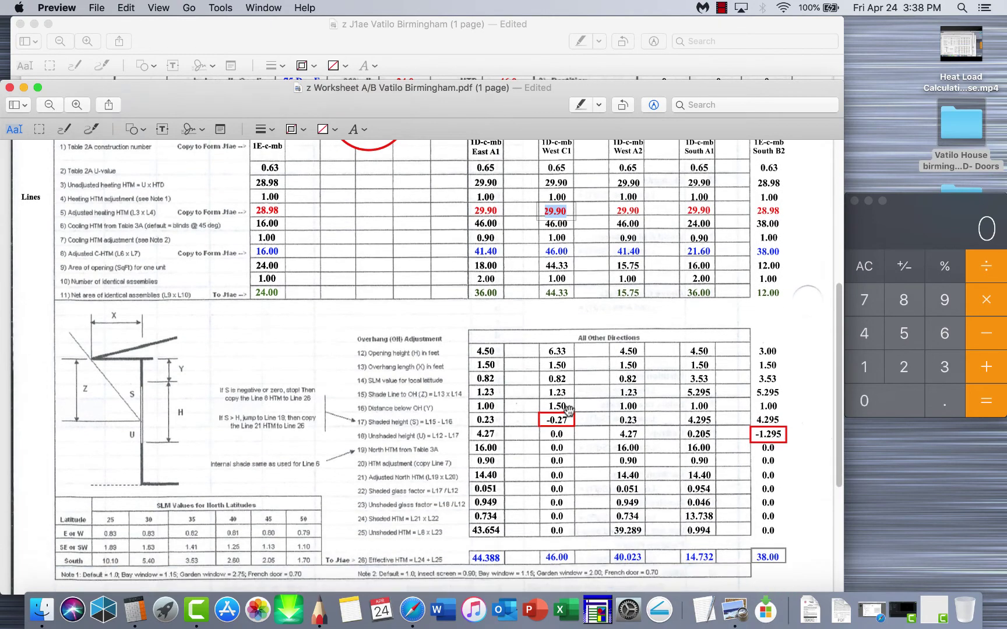
{"action": "double_click", "coordinate": [557, 557]}
{"action": "right_click", "coordinate": [557, 558]}
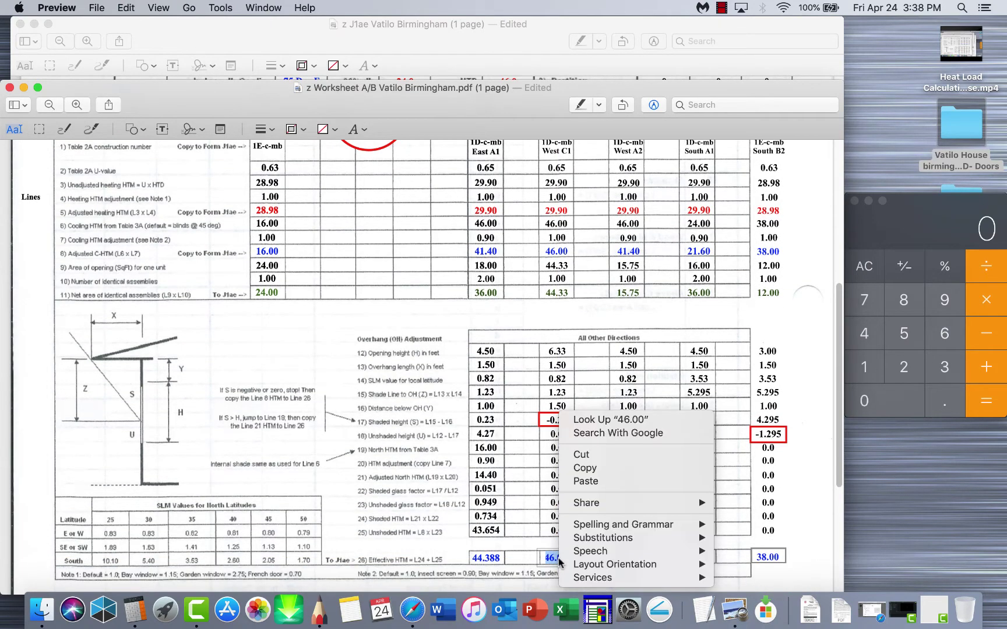
{"action": "left_click", "coordinate": [576, 472]}
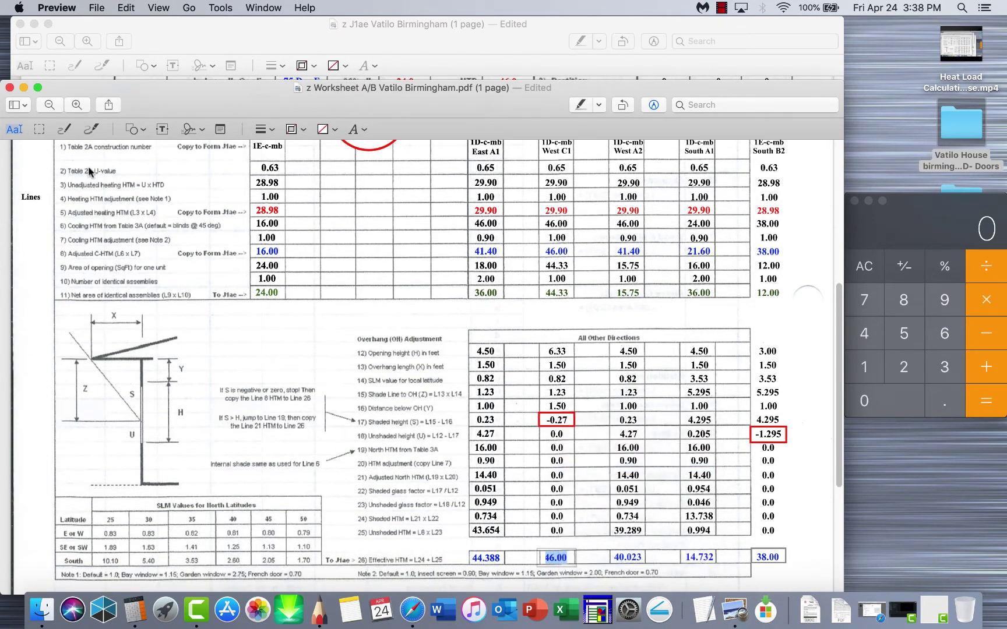
{"action": "left_click", "coordinate": [169, 36]}
{"action": "left_click", "coordinate": [612, 182]}
{"action": "right_click", "coordinate": [612, 181]}
{"action": "left_click", "coordinate": [640, 251]}
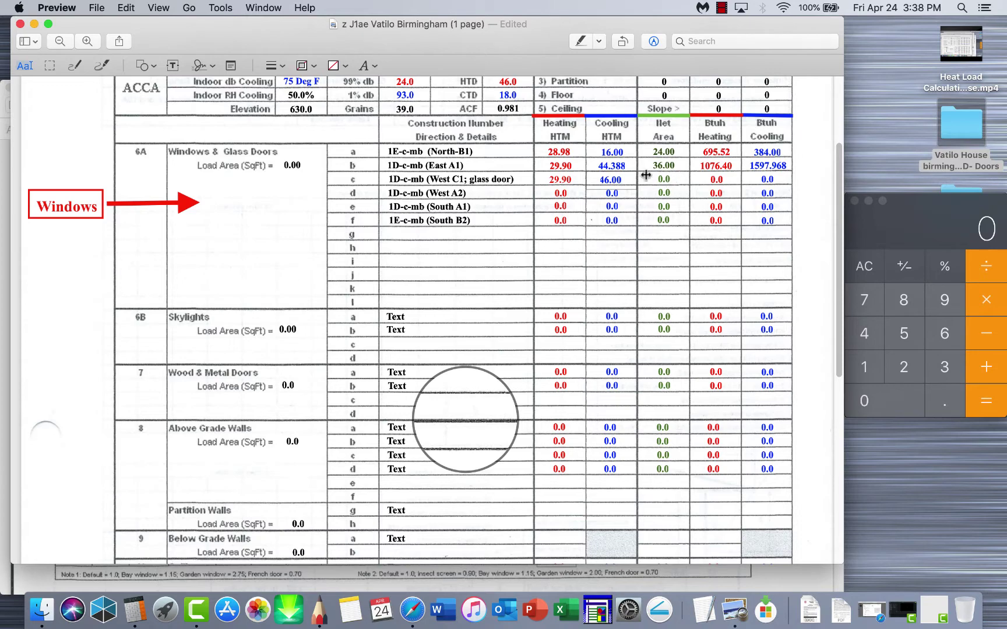
Copy net area 44.33 from column C into row c's Net Area.
{"action": "left_click", "coordinate": [2, 127]}
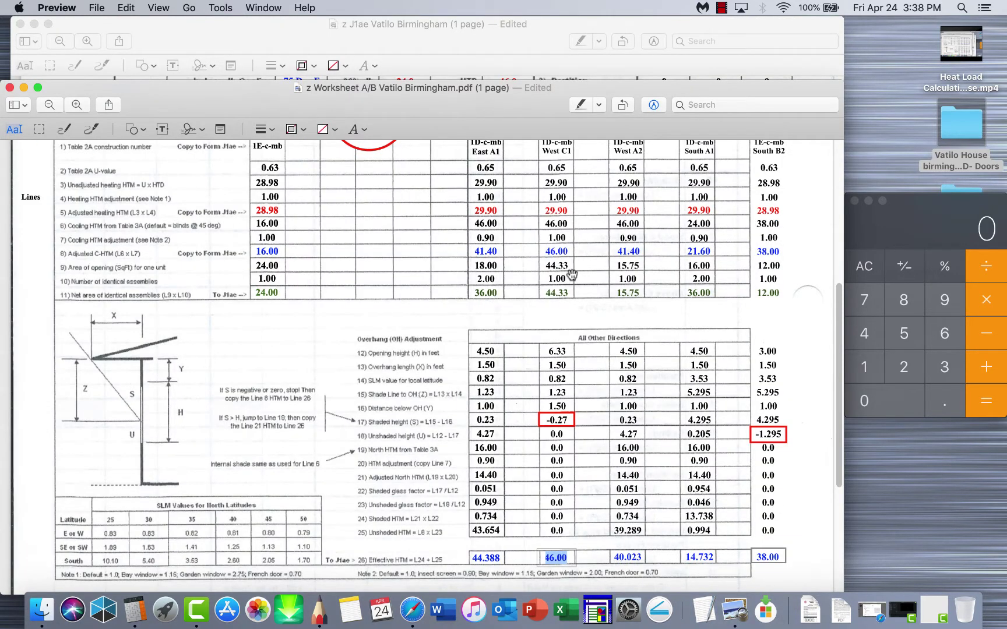
{"action": "double_click", "coordinate": [561, 291]}
{"action": "right_click", "coordinate": [562, 292]}
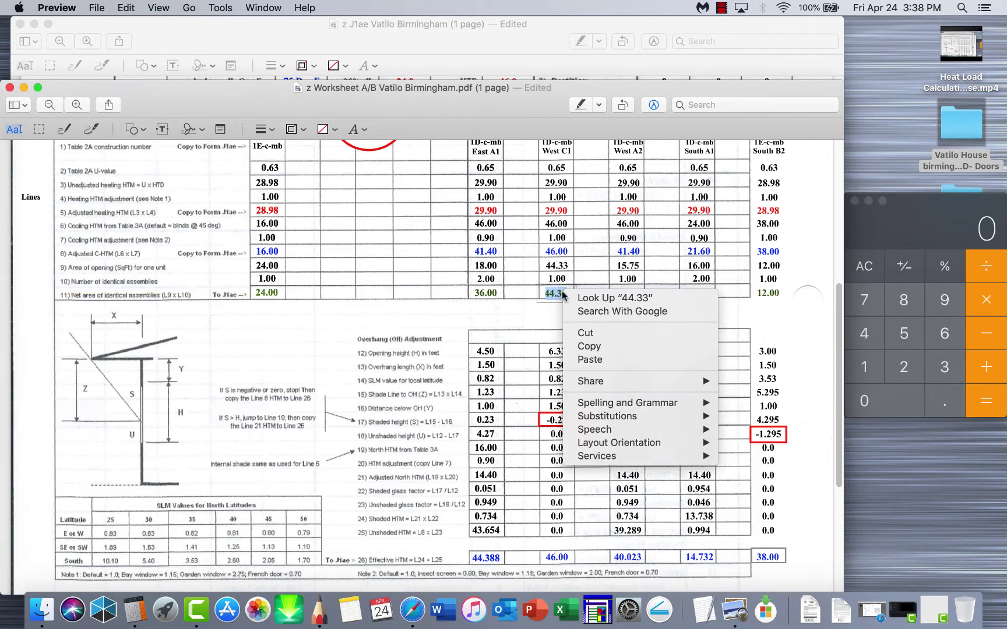
{"action": "left_click", "coordinate": [594, 347]}
{"action": "left_click", "coordinate": [311, 30]}
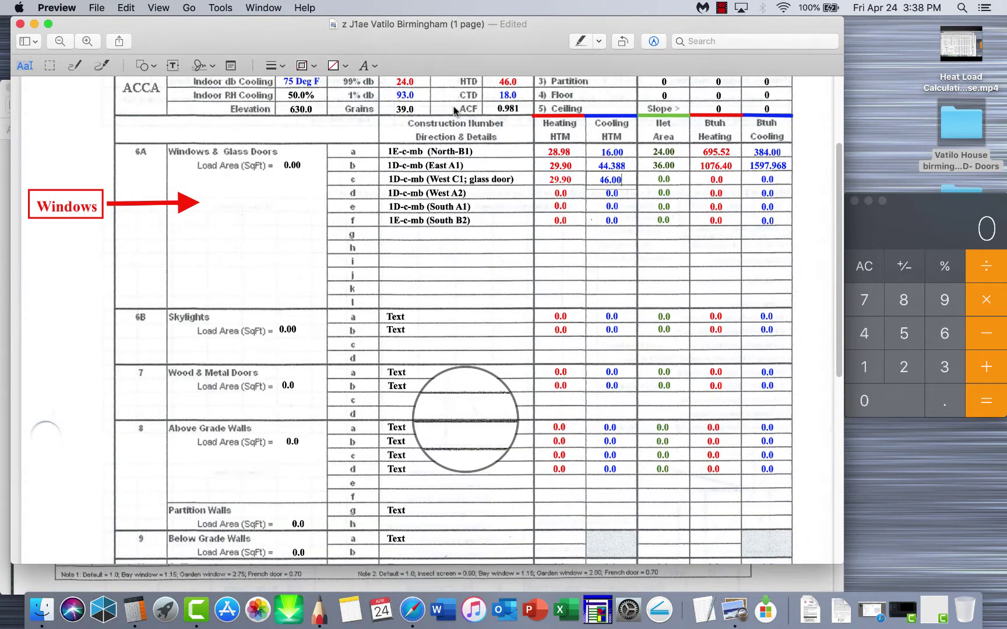
{"action": "double_click", "coordinate": [663, 179]}
{"action": "right_click", "coordinate": [665, 180]}
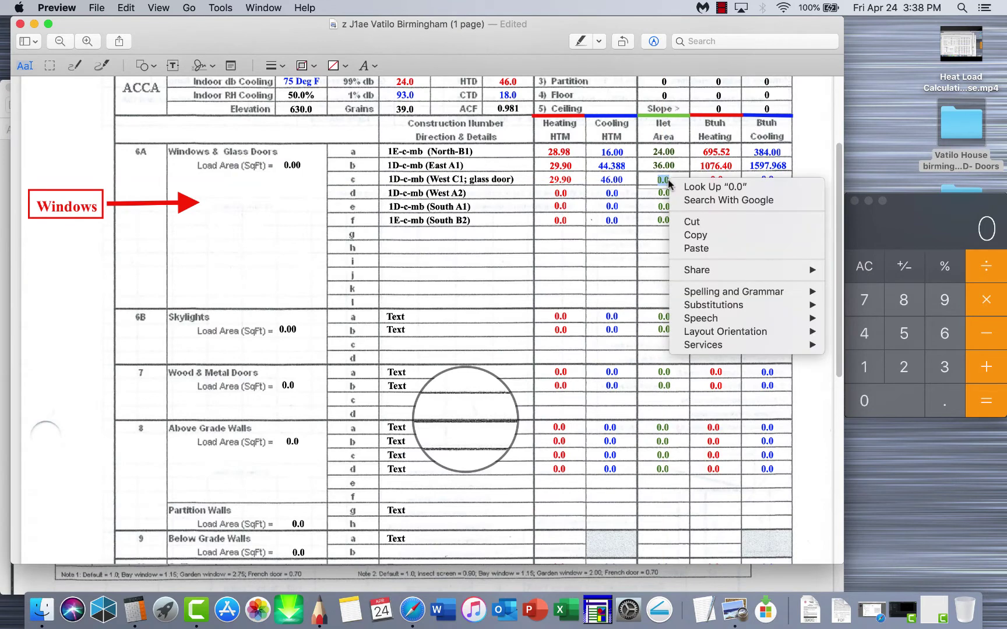
{"action": "left_click", "coordinate": [695, 250]}
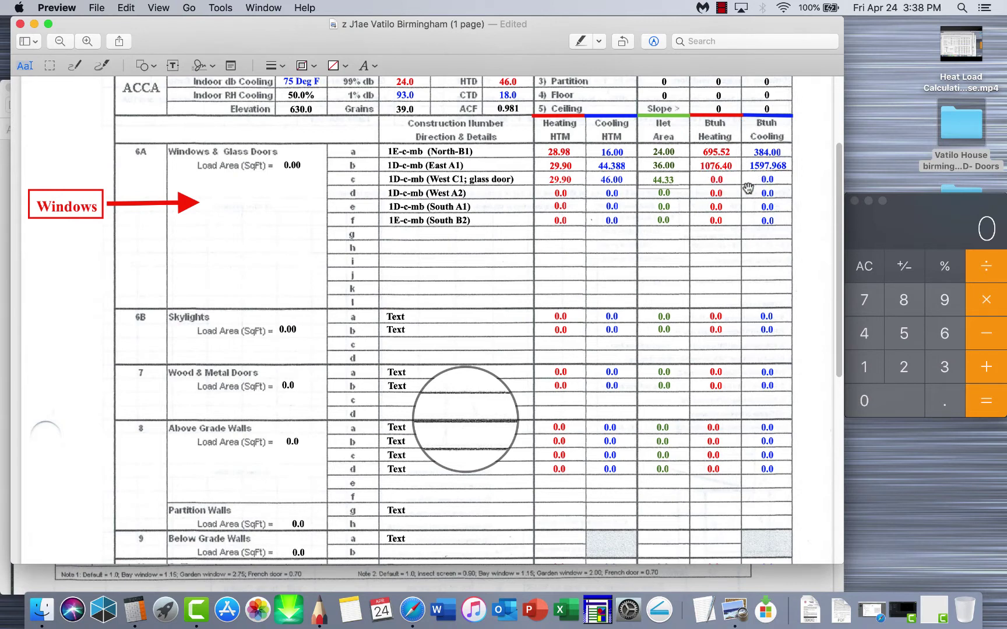
Move the magnifier loupe over the empty window rows' Cooling HTM and Net Area columns.
{"action": "mouse_move", "coordinate": [494, 377]}
{"action": "left_mouse_down"}
{"action": "mouse_move", "coordinate": [521, 198]}
{"action": "mouse_move", "coordinate": [545, 164]}
{"action": "mouse_move", "coordinate": [586, 153]}
{"action": "mouse_move", "coordinate": [592, 136]}
{"action": "left_mouse_up"}
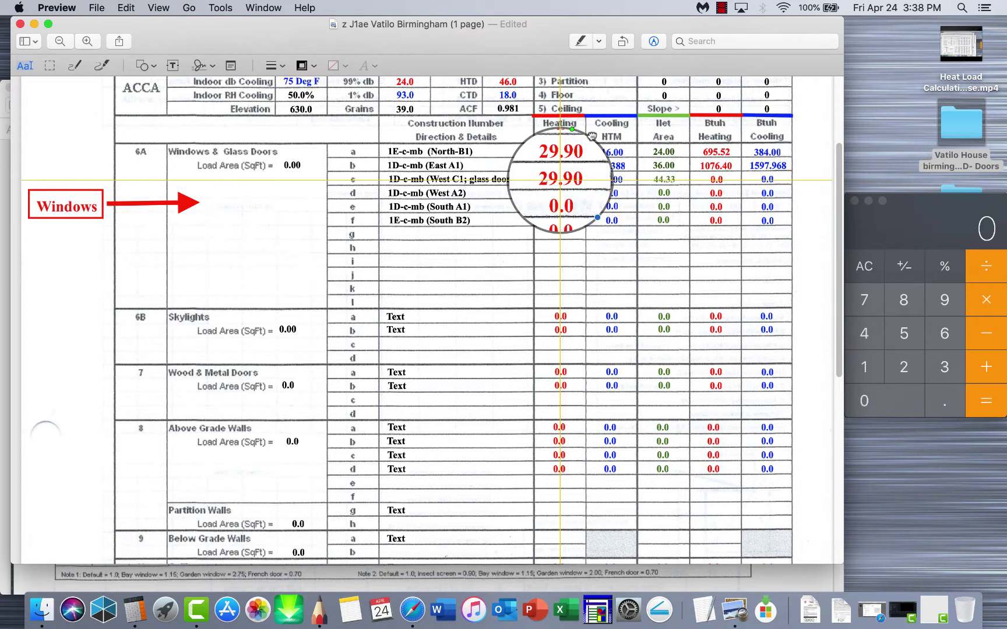
{"action": "left_click_drag", "start_coordinate": [595, 135], "coordinate": [665, 128]}
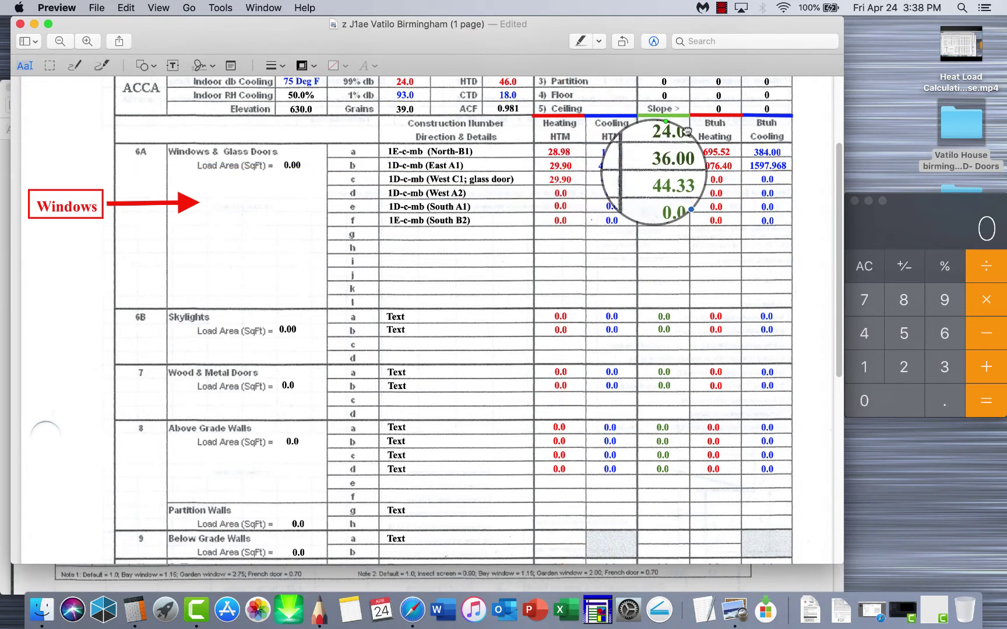
{"action": "mouse_move", "coordinate": [688, 132]}
{"action": "left_mouse_down"}
{"action": "mouse_move", "coordinate": [723, 153]}
{"action": "mouse_move", "coordinate": [621, 224]}
{"action": "mouse_move", "coordinate": [593, 266]}
{"action": "left_mouse_up"}
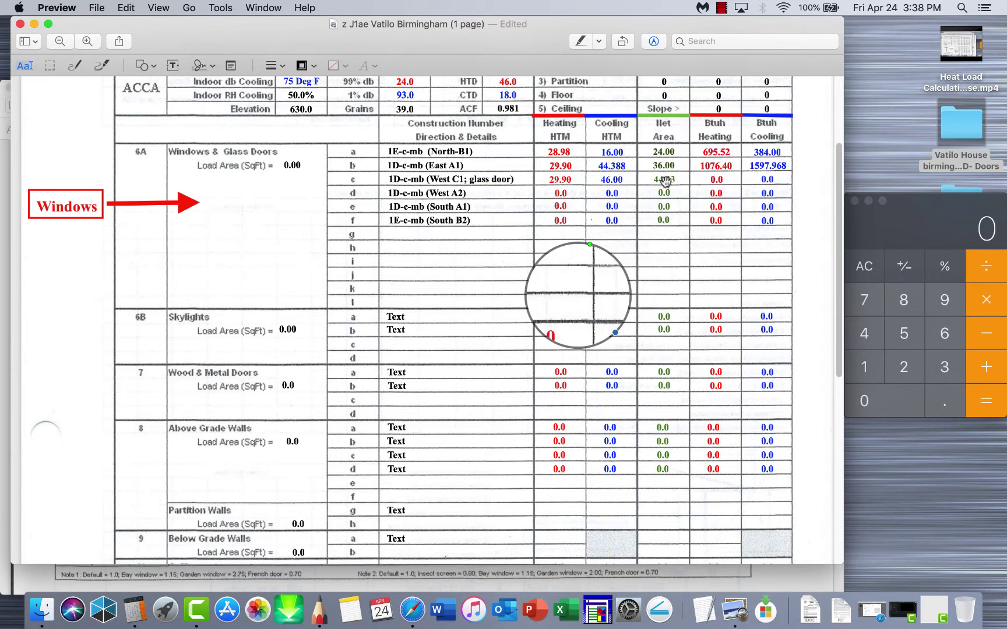
Compute 29.90 × 44.33 in Calculator.
{"action": "left_click", "coordinate": [865, 266]}
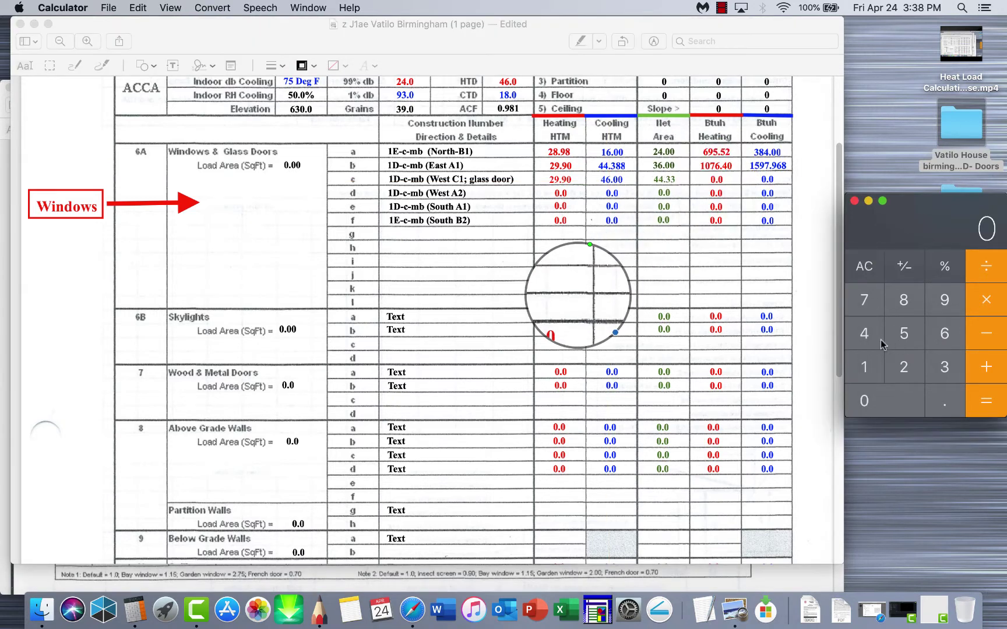
{"action": "left_click", "coordinate": [894, 371]}
{"action": "left_click", "coordinate": [944, 299]}
{"action": "left_click", "coordinate": [939, 406]}
{"action": "left_click", "coordinate": [939, 303]}
{"action": "left_click", "coordinate": [905, 404]}
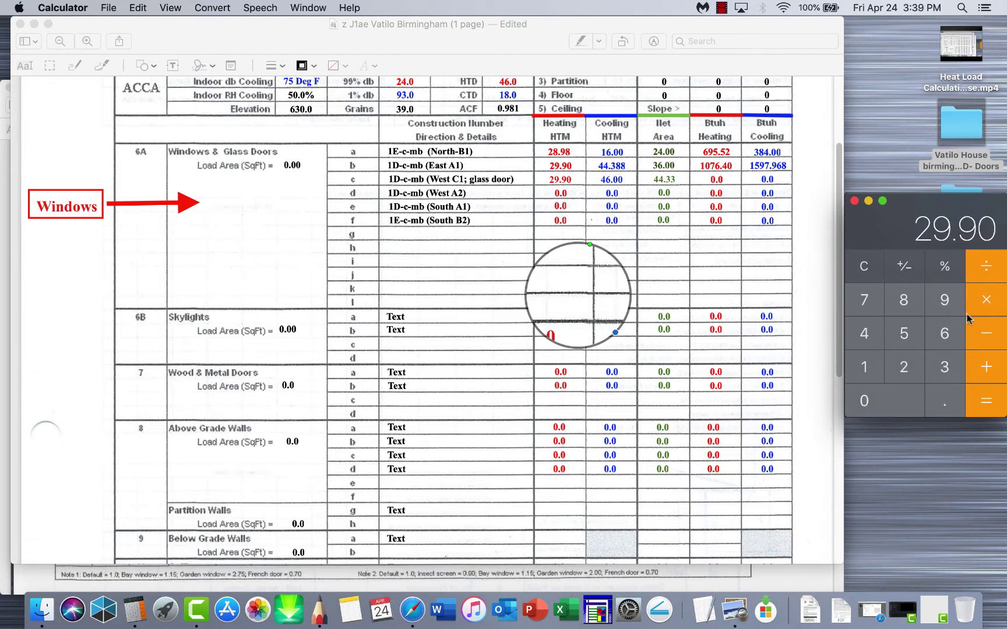
{"action": "left_click", "coordinate": [979, 307]}
{"action": "left_click", "coordinate": [867, 340]}
{"action": "left_click", "coordinate": [867, 340]}
{"action": "left_click", "coordinate": [942, 401]}
{"action": "left_click", "coordinate": [944, 367]}
{"action": "left_click", "coordinate": [944, 367]}
{"action": "left_click", "coordinate": [979, 400]}
Enter 1325.467 in row c's Btuh Heating box and widen it to one line.
{"action": "left_click", "coordinate": [718, 182]}
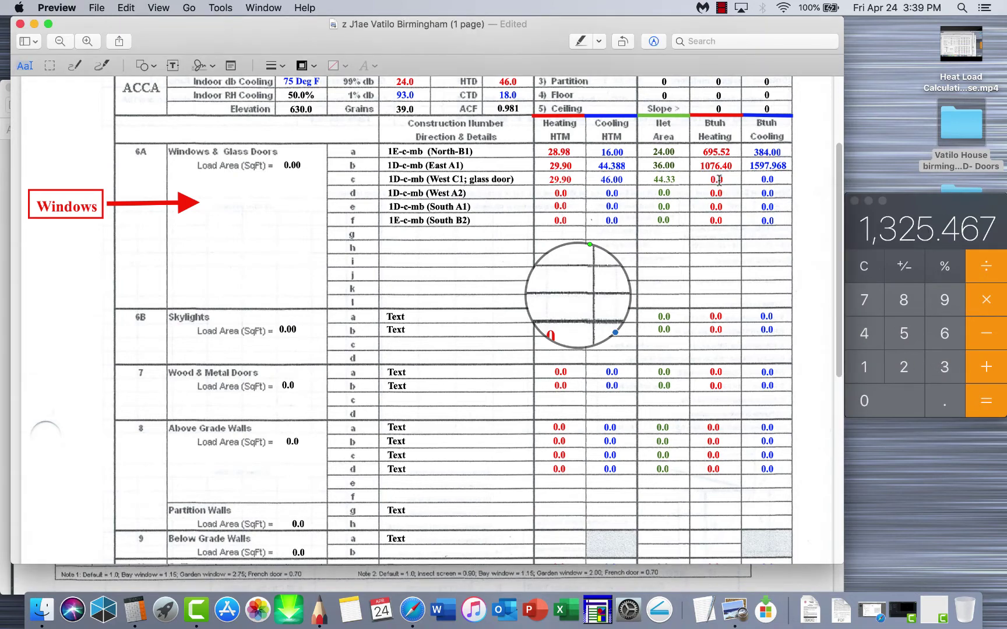
{"action": "type", "text": "1325"}
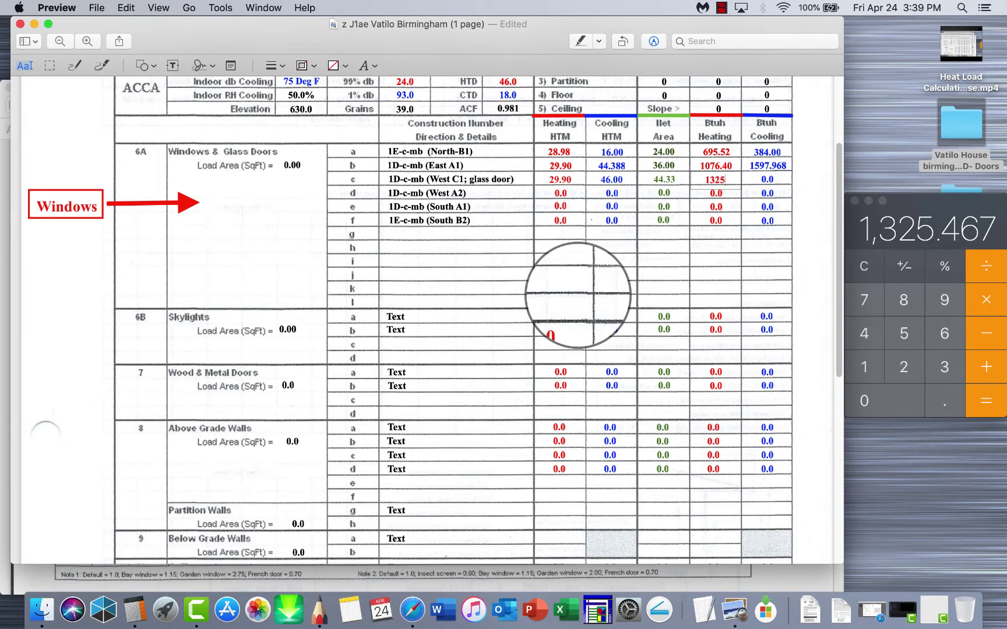
{"action": "type", "text": ".4677"}
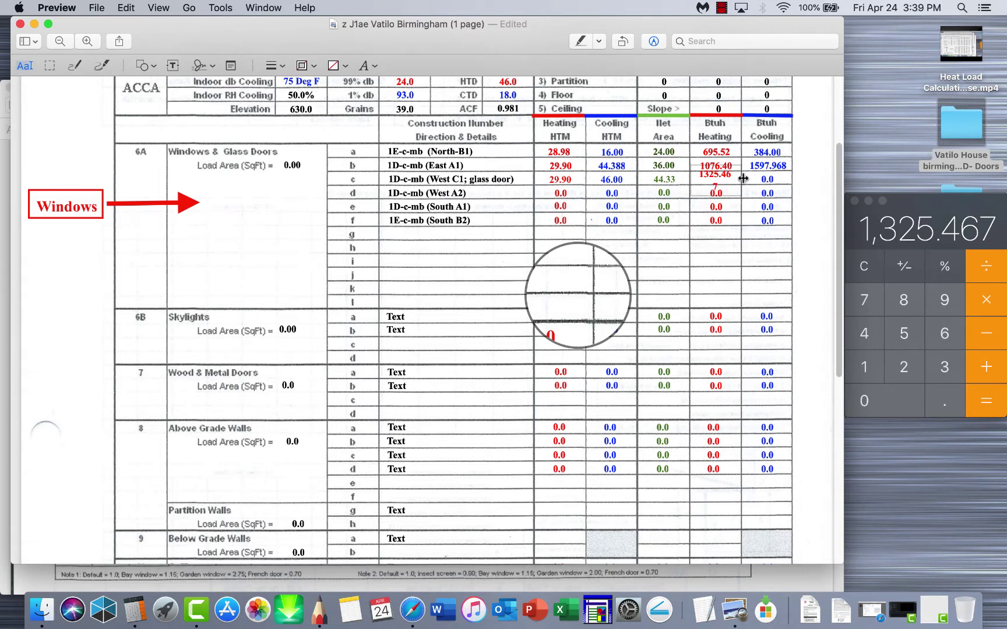
{"action": "left_click_drag", "start_coordinate": [742, 179], "coordinate": [745, 179]}
{"action": "left_click", "coordinate": [728, 255]}
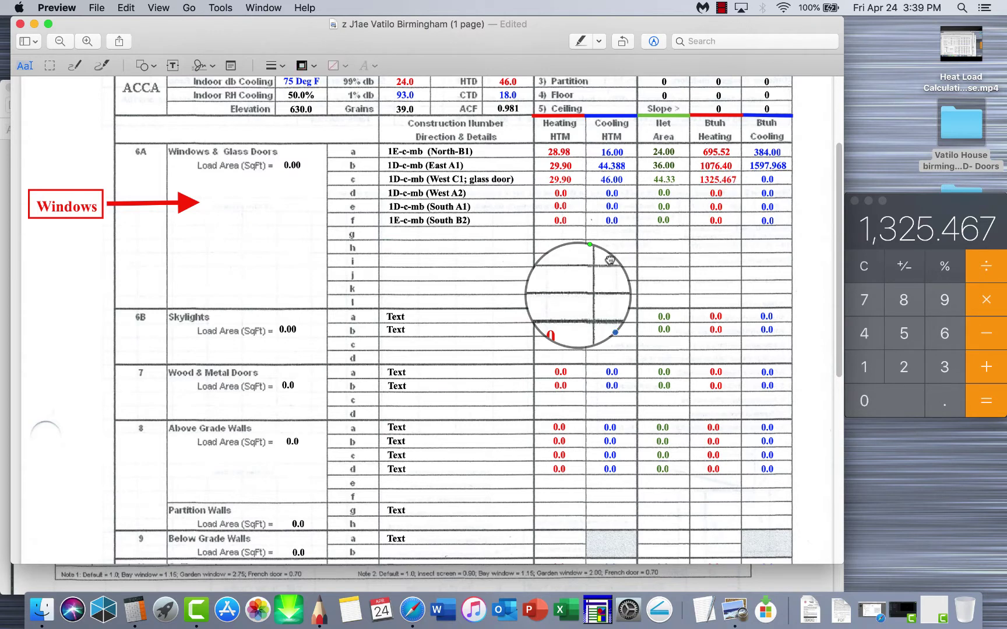
Compute 46 × 44.33 in Calculator, giving 2,039.18.
{"action": "mouse_move", "coordinate": [609, 259]}
{"action": "left_mouse_down"}
{"action": "mouse_move", "coordinate": [638, 154]}
{"action": "mouse_move", "coordinate": [626, 175]}
{"action": "mouse_move", "coordinate": [677, 143]}
{"action": "mouse_move", "coordinate": [798, 137]}
{"action": "mouse_move", "coordinate": [693, 210]}
{"action": "mouse_move", "coordinate": [613, 298]}
{"action": "left_mouse_up"}
{"action": "left_click", "coordinate": [856, 271]}
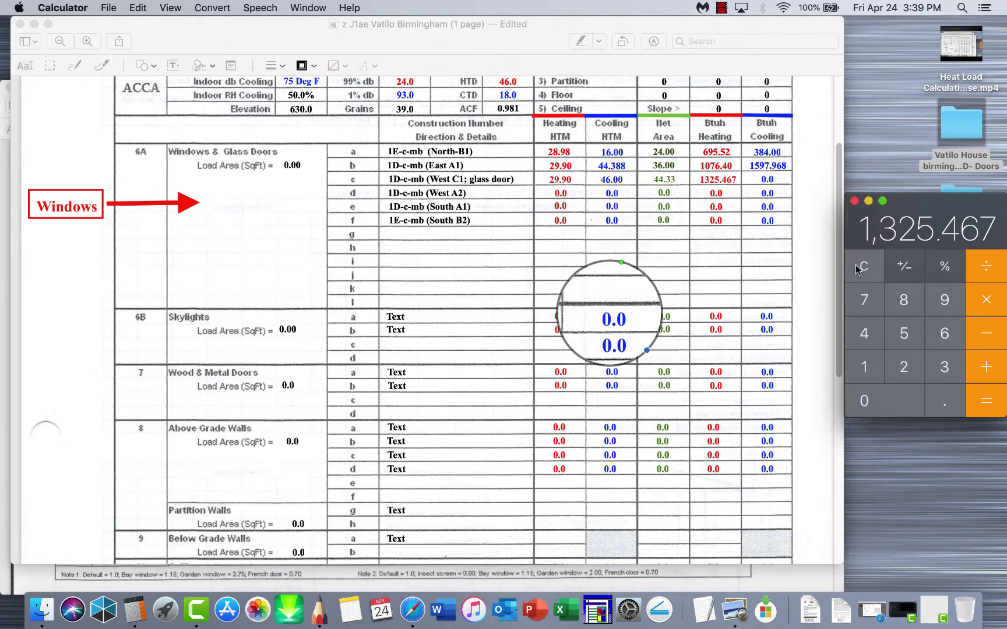
{"action": "left_click", "coordinate": [868, 333]}
{"action": "left_click", "coordinate": [932, 332]}
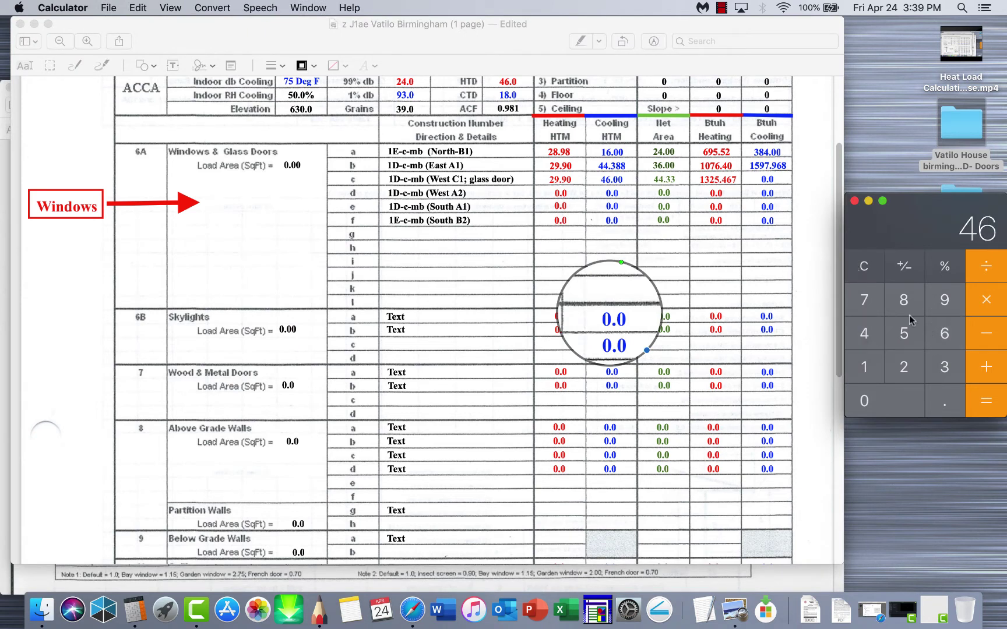
{"action": "left_click", "coordinate": [858, 269]}
{"action": "left_click", "coordinate": [865, 333]}
{"action": "left_click", "coordinate": [944, 333]}
{"action": "left_click", "coordinate": [986, 300]}
{"action": "double_click", "coordinate": [864, 336]}
{"action": "left_click", "coordinate": [945, 402]}
{"action": "left_click", "coordinate": [943, 367]}
{"action": "left_click", "coordinate": [944, 366]}
{"action": "left_click", "coordinate": [985, 401]}
Enter 2039.180 in row c's Btuh Cooling box and widen it to one line.
{"action": "left_click", "coordinate": [768, 180]}
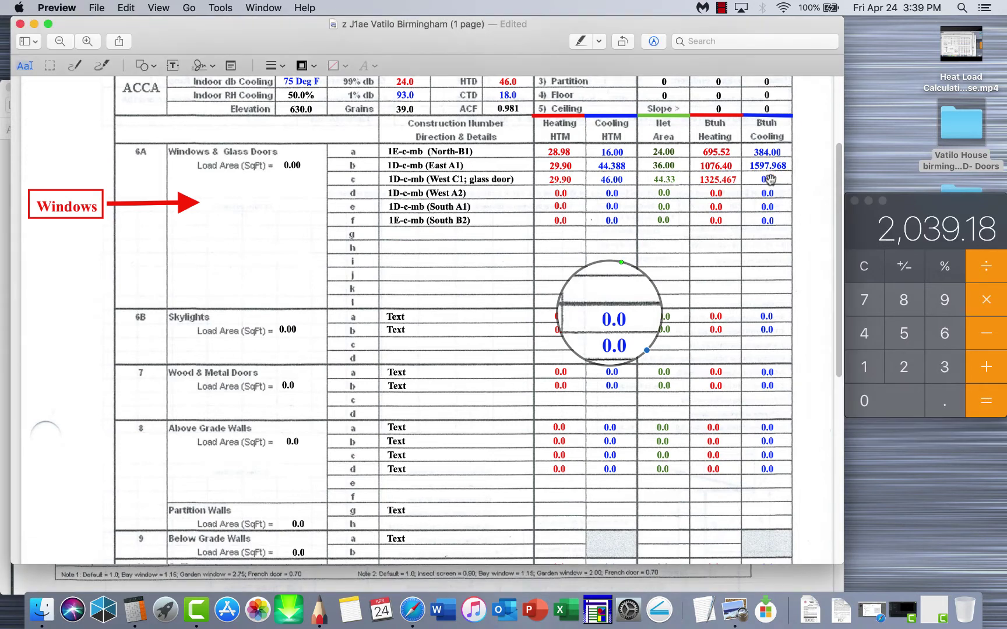
{"action": "double_click", "coordinate": [767, 180]}
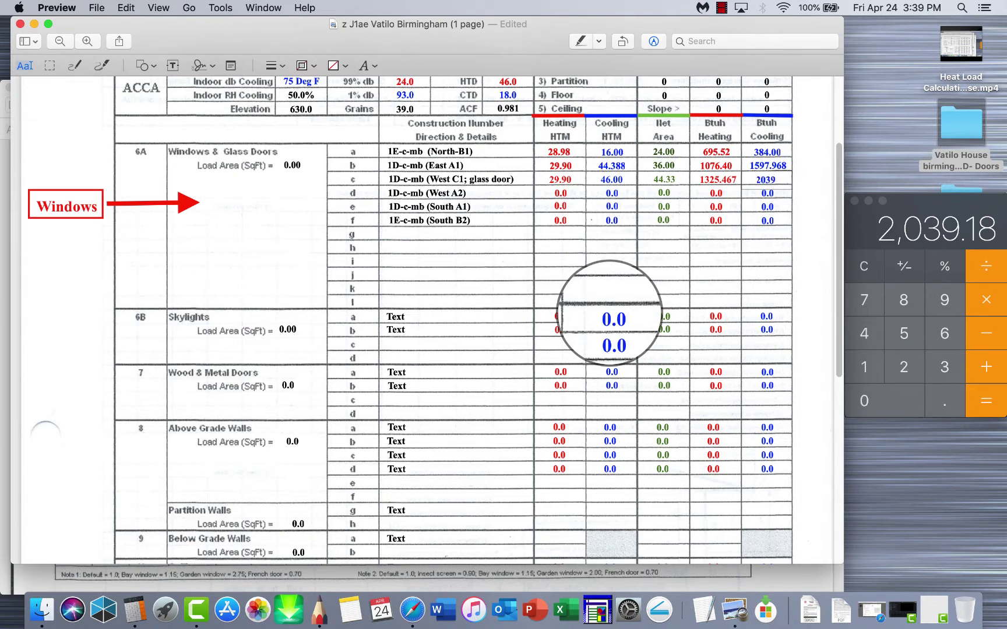
{"action": "type", "text": "2039.18"}
{"action": "key", "text": "Return"}
{"action": "type", "text": "0"}
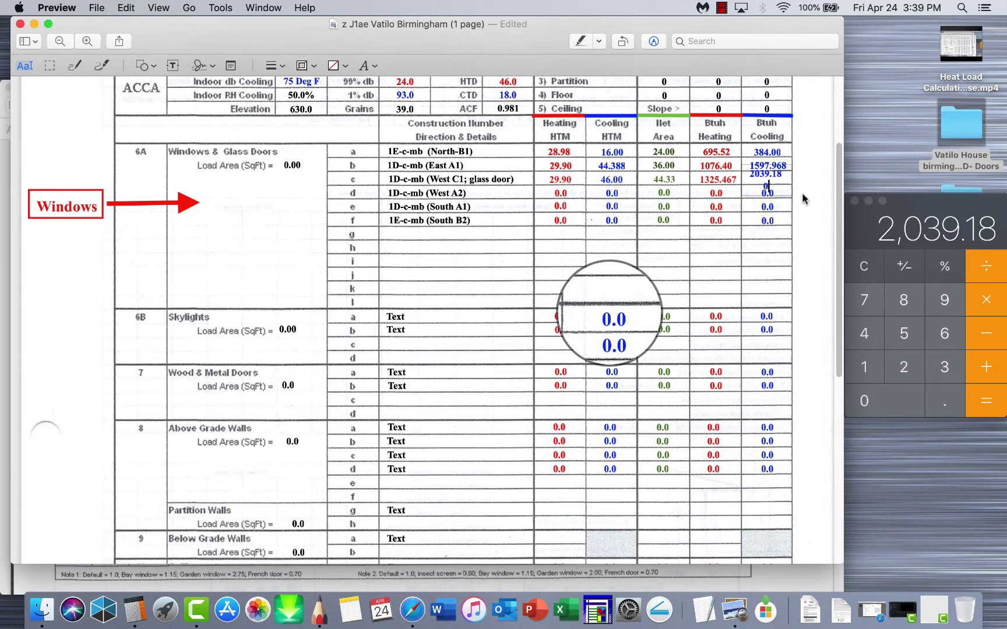
{"action": "left_click_drag", "start_coordinate": [785, 181], "coordinate": [795, 182]}
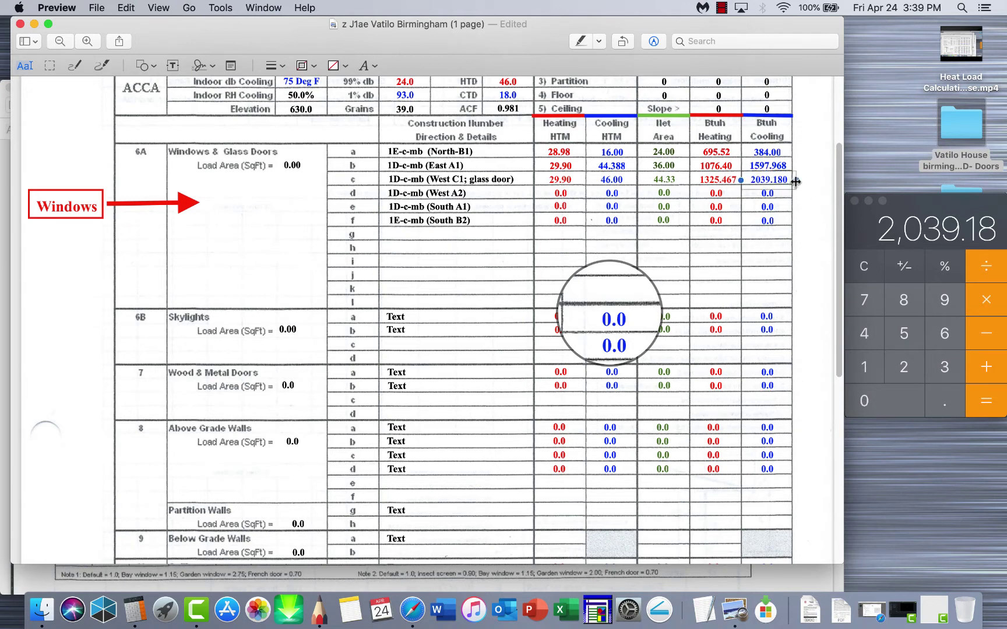
{"action": "left_click", "coordinate": [811, 225]}
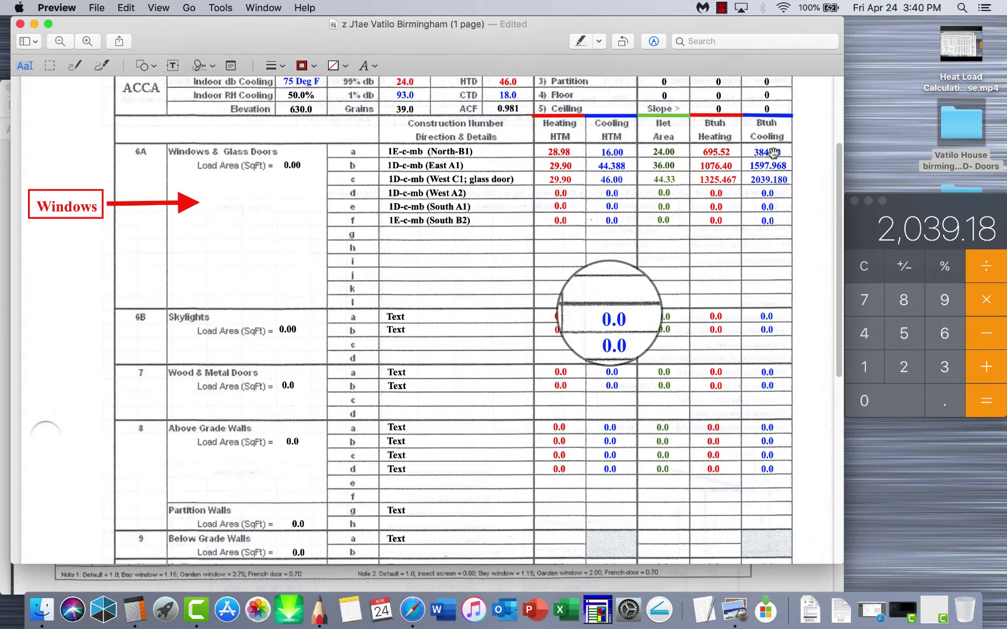
Pad row a's Btuh values to three decimals: 695.520 heating and 384.000 cooling.
{"action": "left_click", "coordinate": [726, 152]}
{"action": "left_click_drag", "start_coordinate": [734, 152], "coordinate": [732, 152]}
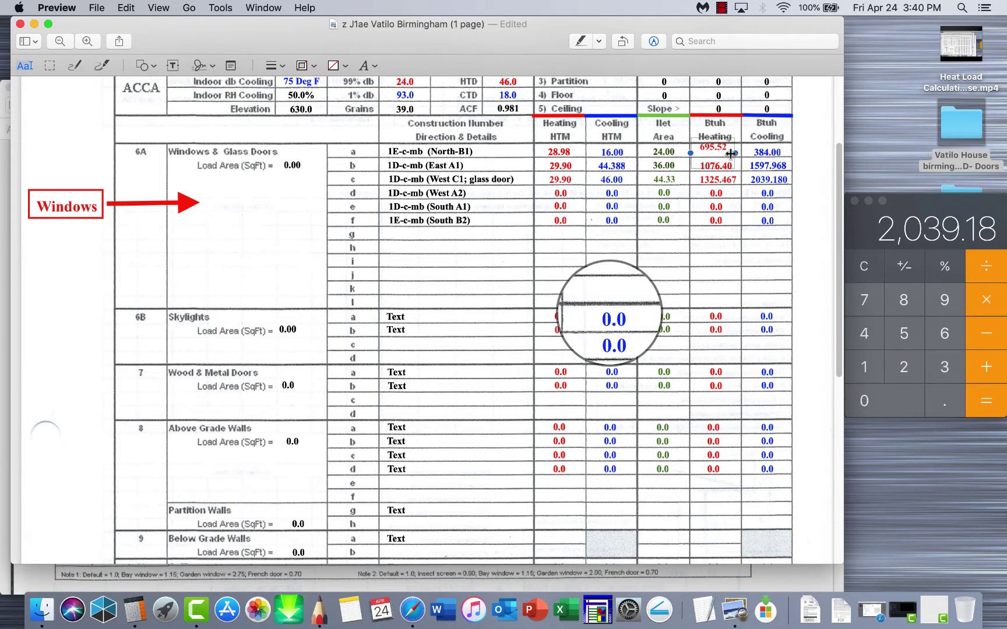
{"action": "left_click_drag", "start_coordinate": [736, 151], "coordinate": [741, 152]}
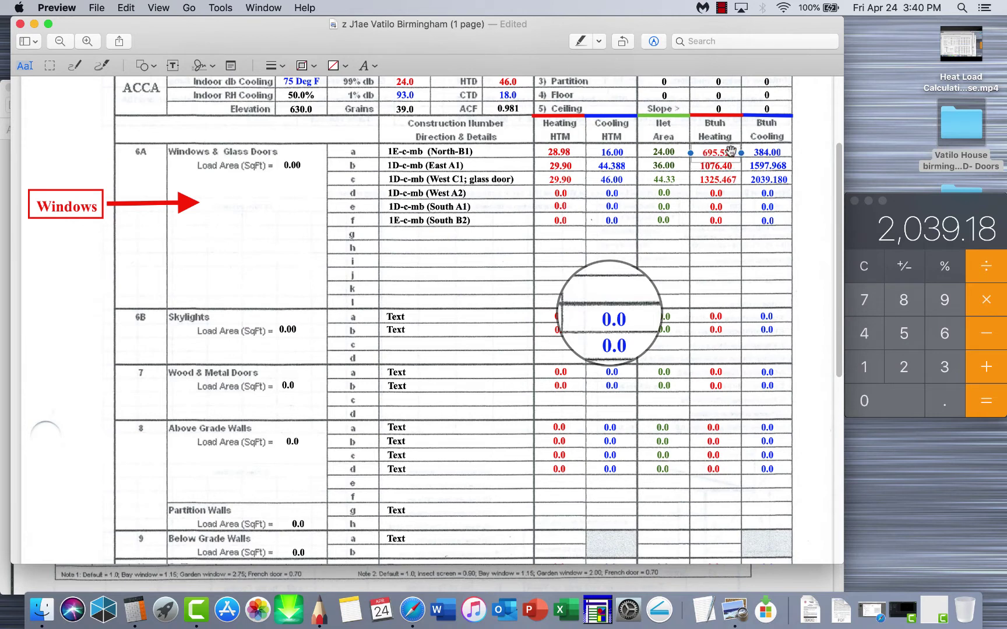
{"action": "left_click", "coordinate": [726, 152]}
{"action": "type", "text": "0"}
{"action": "left_click_drag", "start_coordinate": [779, 152], "coordinate": [781, 154]}
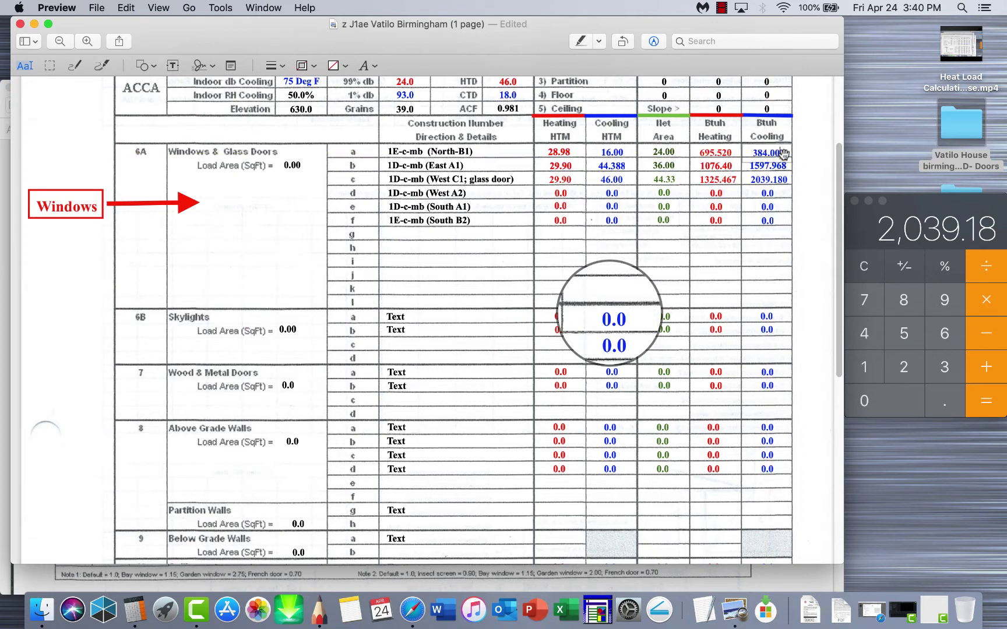
{"action": "type", "text": "0"}
{"action": "left_click", "coordinate": [799, 153]}
{"action": "left_click_drag", "start_coordinate": [792, 151], "coordinate": [795, 151]}
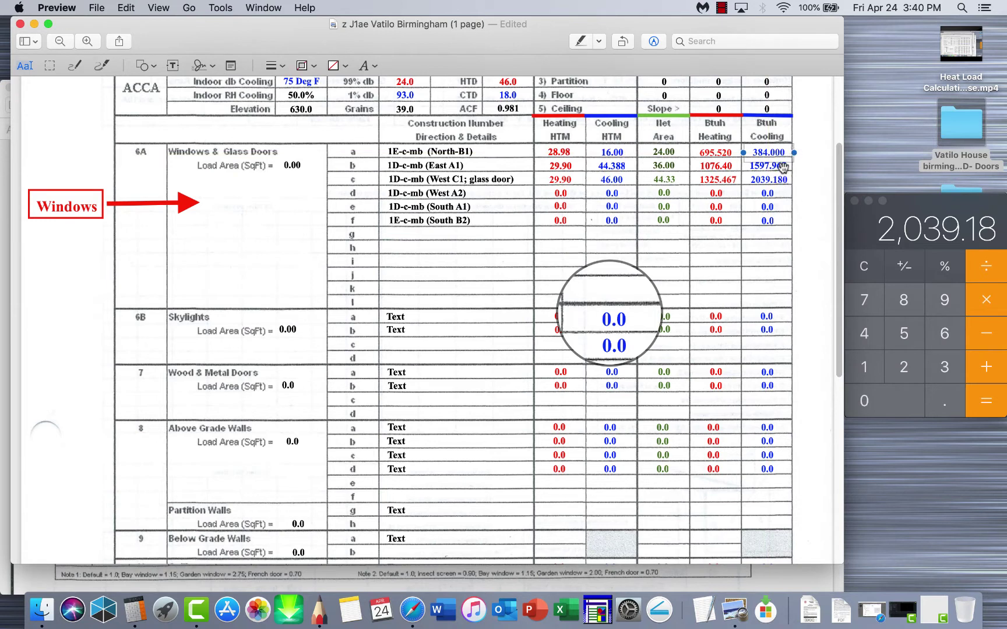
Realign the 1597.968 and 2039.180 Btuh boxes in rows b and c.
{"action": "left_click", "coordinate": [782, 167]}
{"action": "left_click_drag", "start_coordinate": [740, 166], "coordinate": [737, 165]}
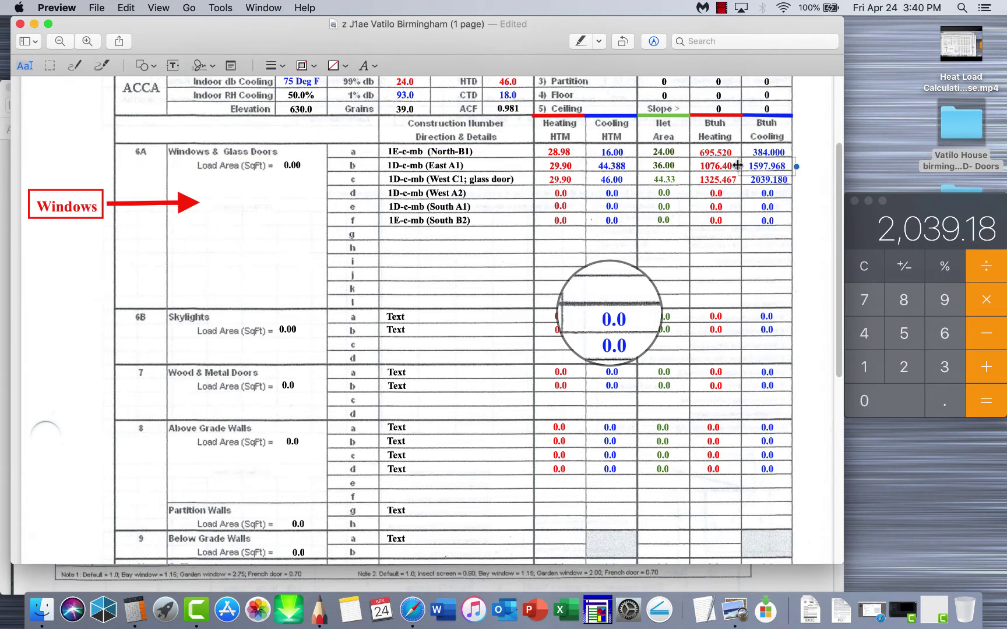
{"action": "left_click", "coordinate": [766, 183]}
{"action": "left_click", "coordinate": [765, 182]}
{"action": "left_click_drag", "start_coordinate": [741, 182], "coordinate": [735, 182]}
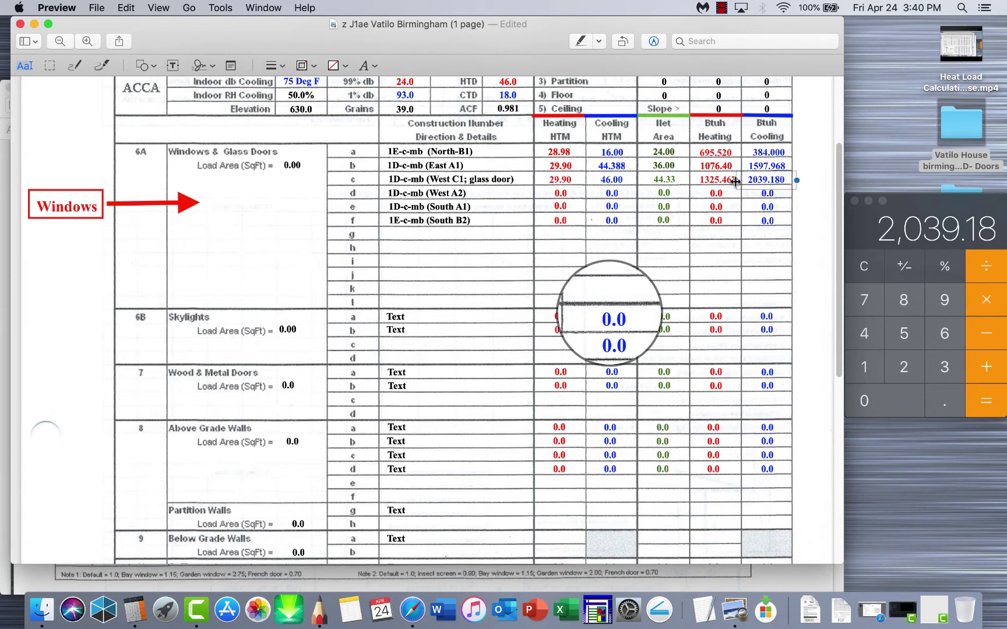
{"action": "left_click", "coordinate": [802, 205]}
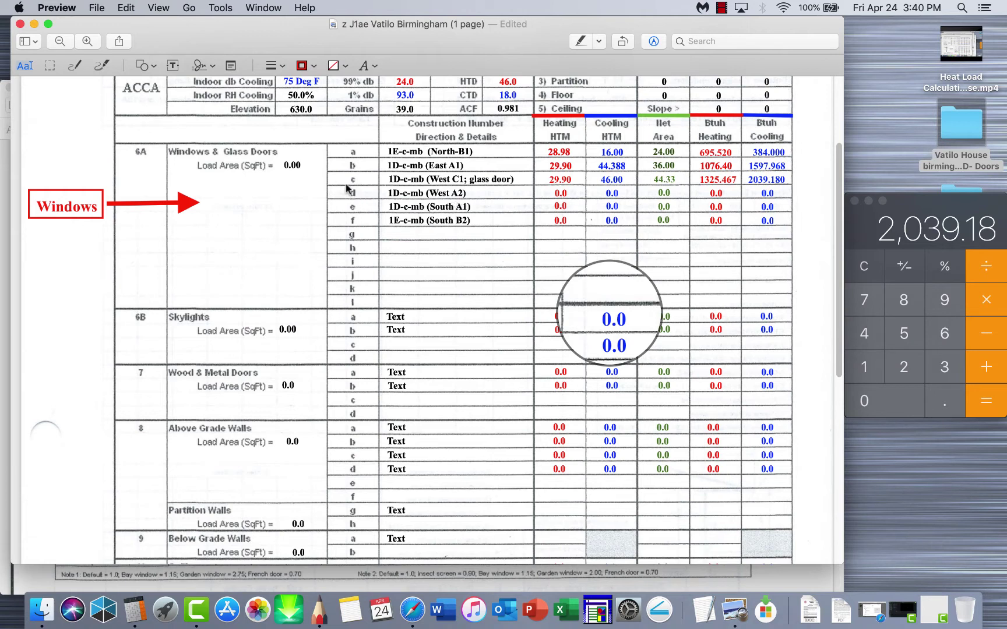
Copy West A2's heating HTM 29.90 from Worksheet A/B.
{"action": "mouse_move", "coordinate": [621, 265]}
{"action": "left_mouse_down"}
{"action": "mouse_move", "coordinate": [365, 158]}
{"action": "mouse_move", "coordinate": [375, 145]}
{"action": "mouse_move", "coordinate": [456, 153]}
{"action": "mouse_move", "coordinate": [469, 225]}
{"action": "left_mouse_up"}
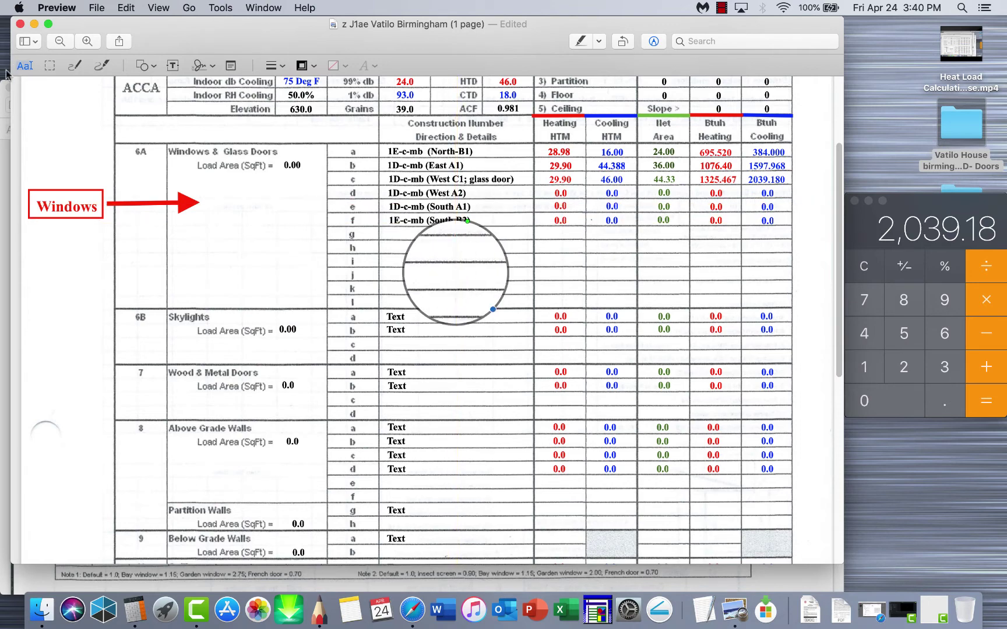
{"action": "left_click", "coordinate": [3, 113]}
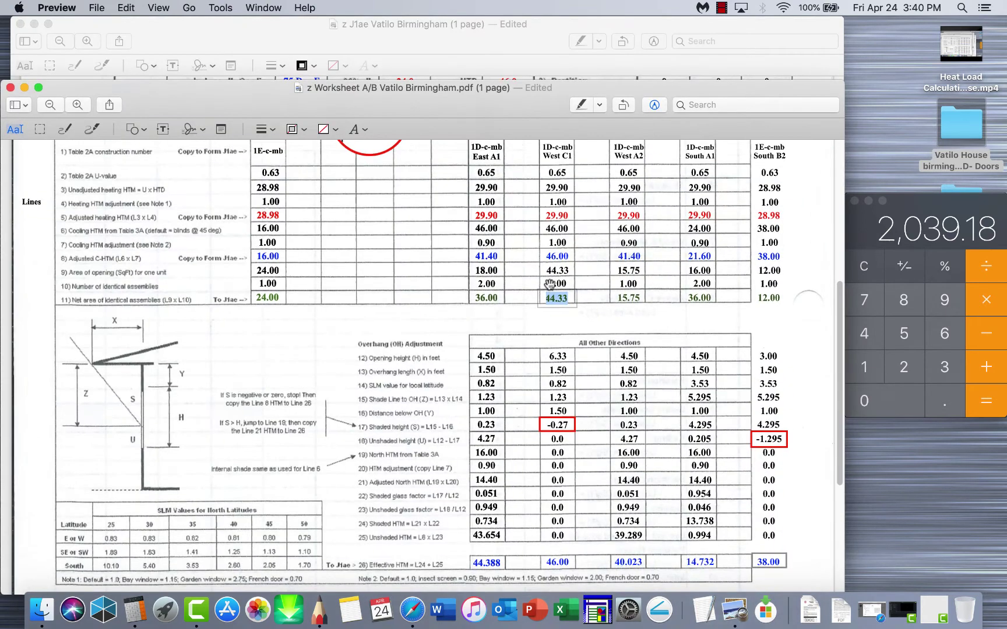
{"action": "scroll", "coordinate": [549, 267], "scroll_direction": "up", "scroll_amount": 2}
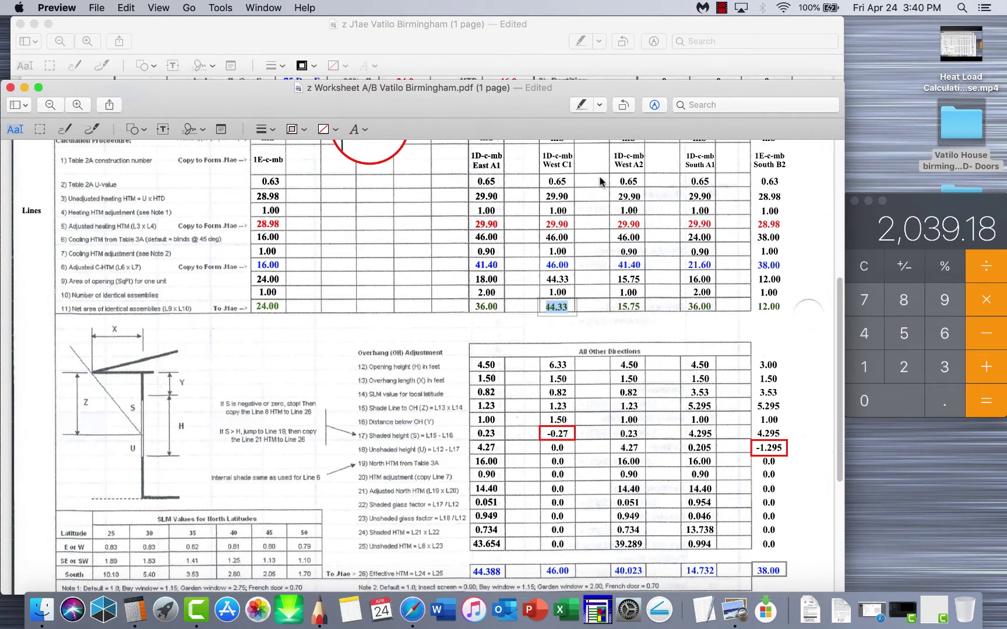
{"action": "double_click", "coordinate": [628, 224]}
{"action": "right_click", "coordinate": [625, 224]}
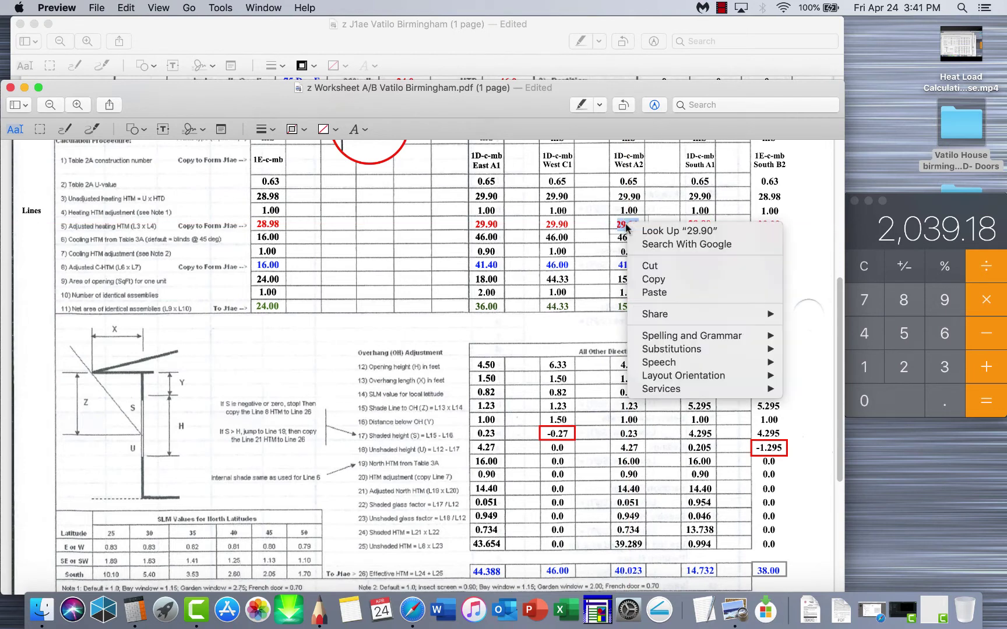
{"action": "left_click", "coordinate": [651, 280]}
Paste 29.90 into the Heating HTM of rows d and e.
{"action": "left_click", "coordinate": [402, 29]}
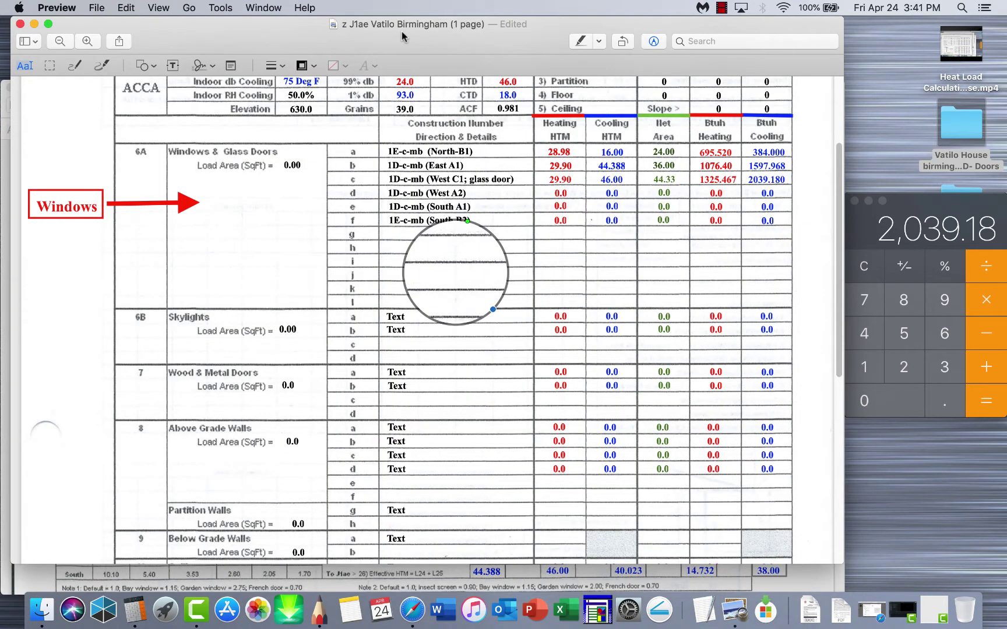
{"action": "left_click_drag", "start_coordinate": [568, 195], "coordinate": [569, 192]}
{"action": "right_click", "coordinate": [559, 194]}
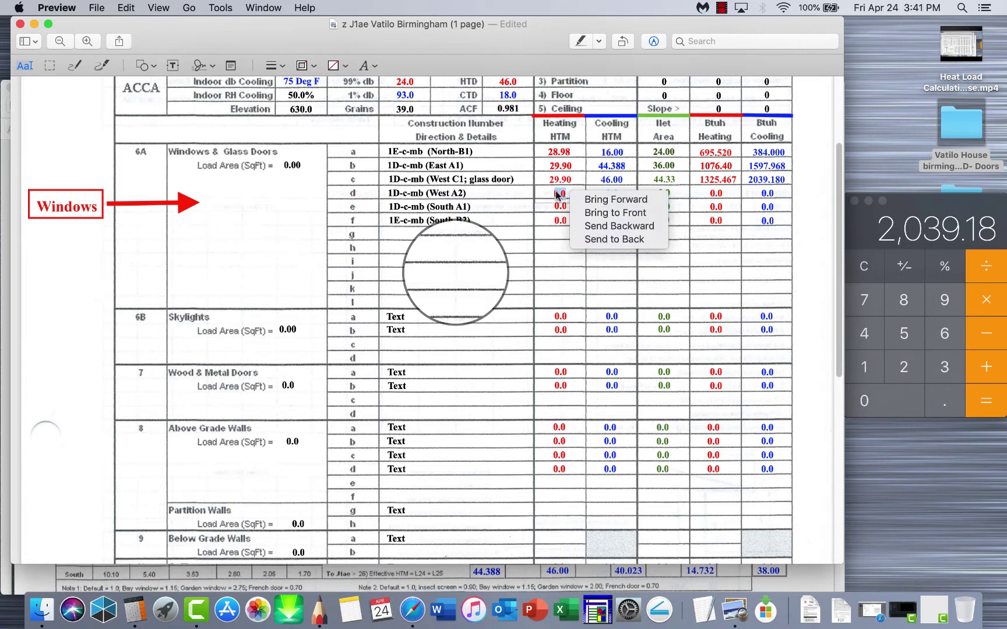
{"action": "left_click", "coordinate": [558, 195]}
{"action": "right_click", "coordinate": [558, 195]}
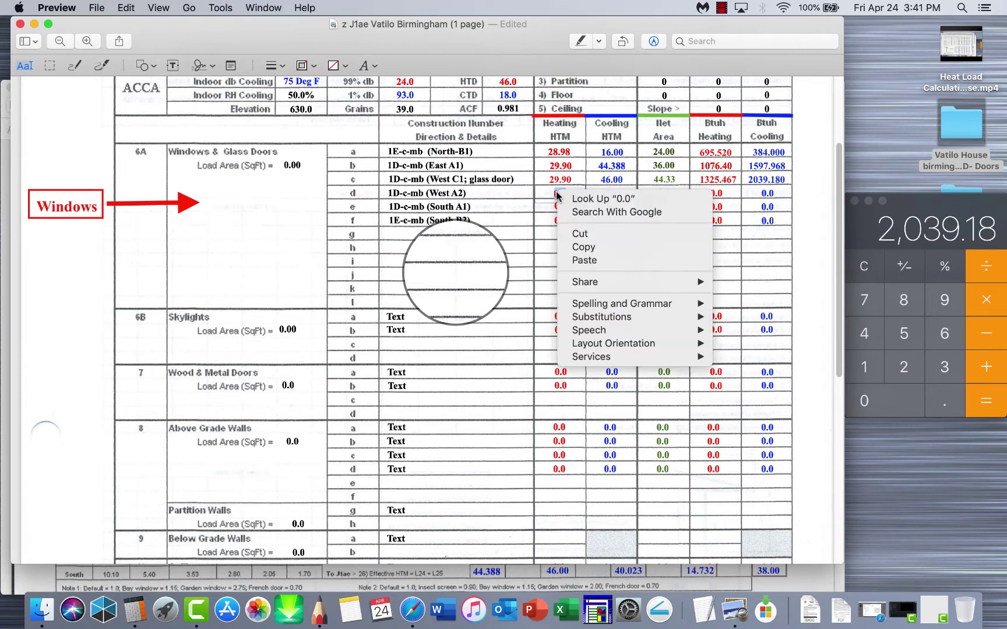
{"action": "left_click", "coordinate": [583, 260]}
{"action": "left_click_drag", "start_coordinate": [559, 208], "coordinate": [561, 207]}
{"action": "right_click", "coordinate": [560, 207]}
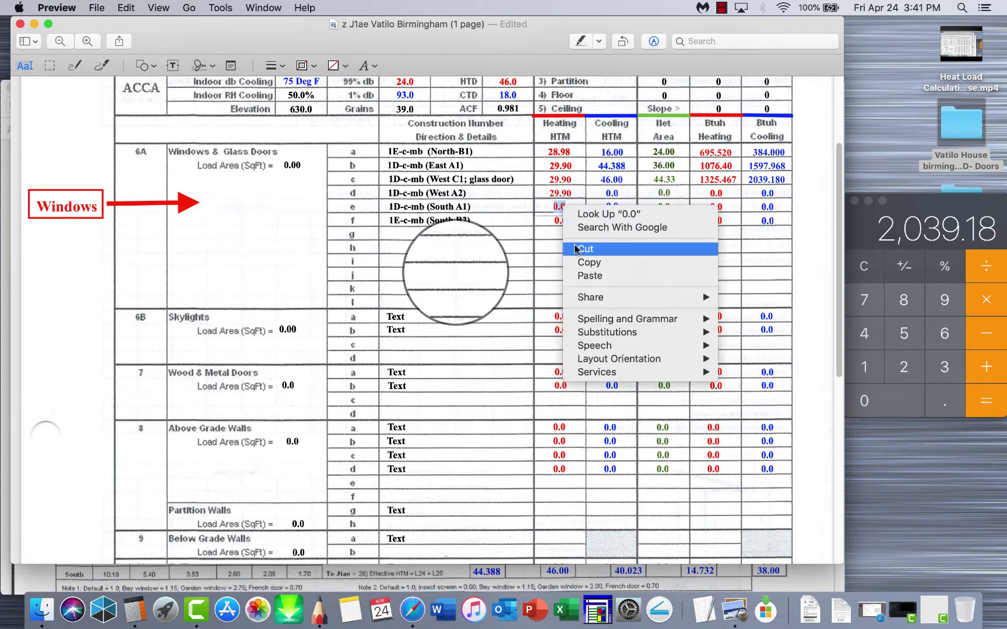
{"action": "left_click", "coordinate": [584, 275]}
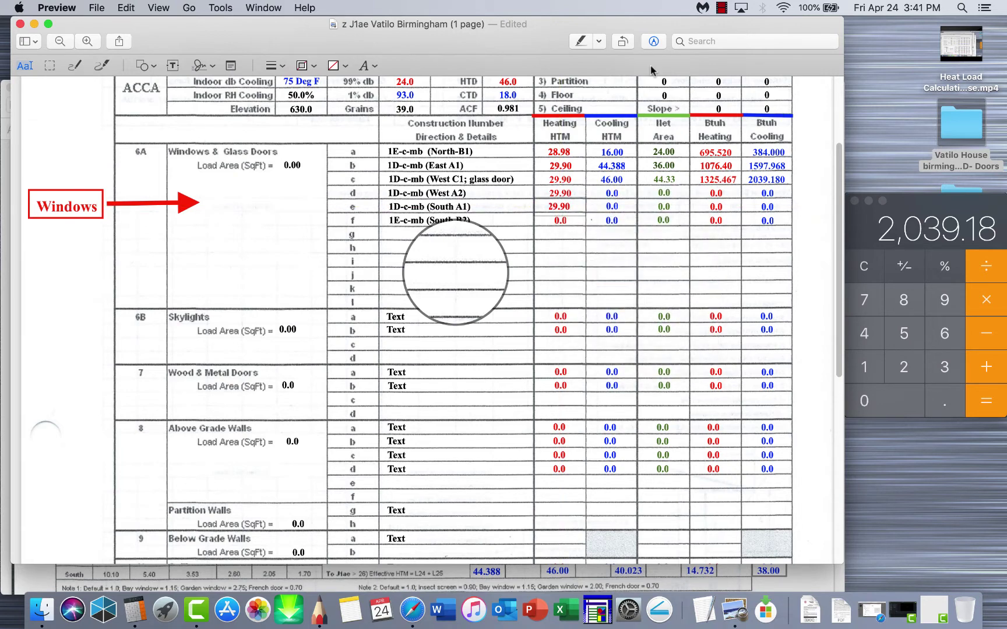
Copy South B2's 28.98 from the worksheet into row f's Heating HTM.
{"action": "left_click", "coordinate": [4, 127]}
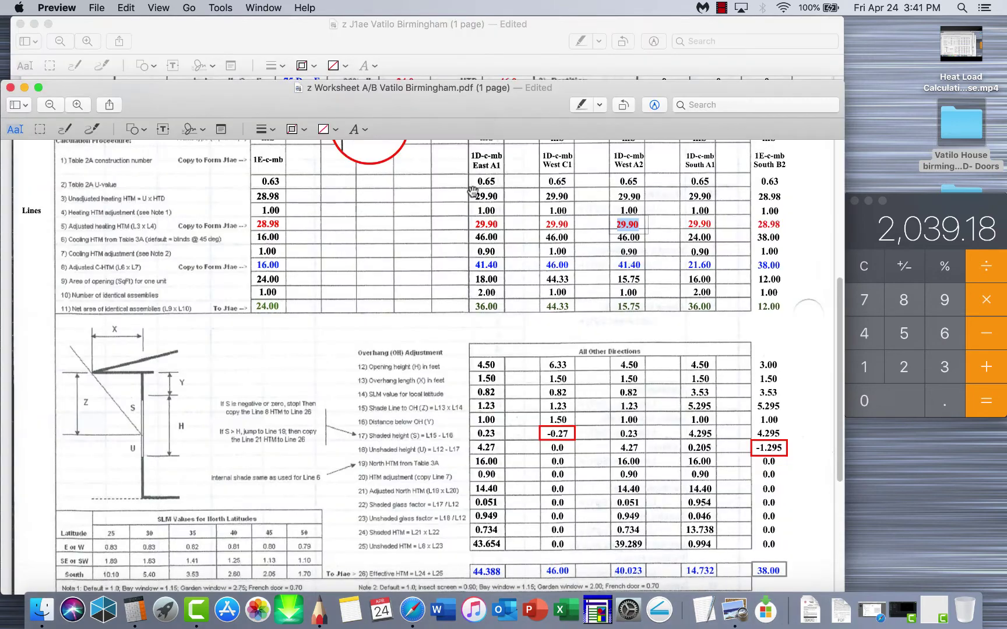
{"action": "left_click", "coordinate": [773, 226]}
{"action": "right_click", "coordinate": [773, 226]}
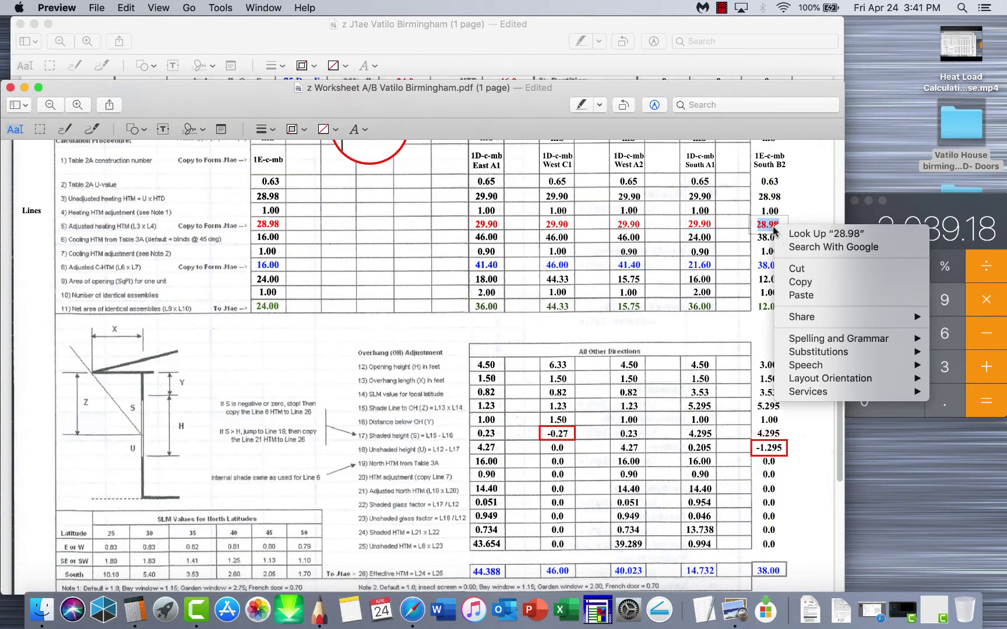
{"action": "left_click", "coordinate": [800, 282]}
{"action": "left_click", "coordinate": [203, 47]}
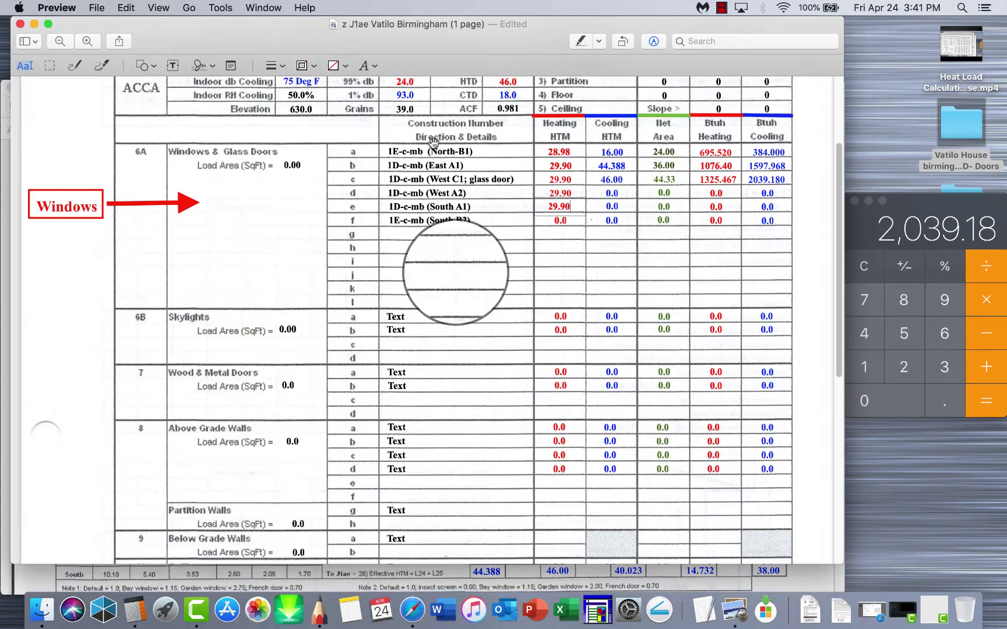
{"action": "right_click", "coordinate": [565, 221]}
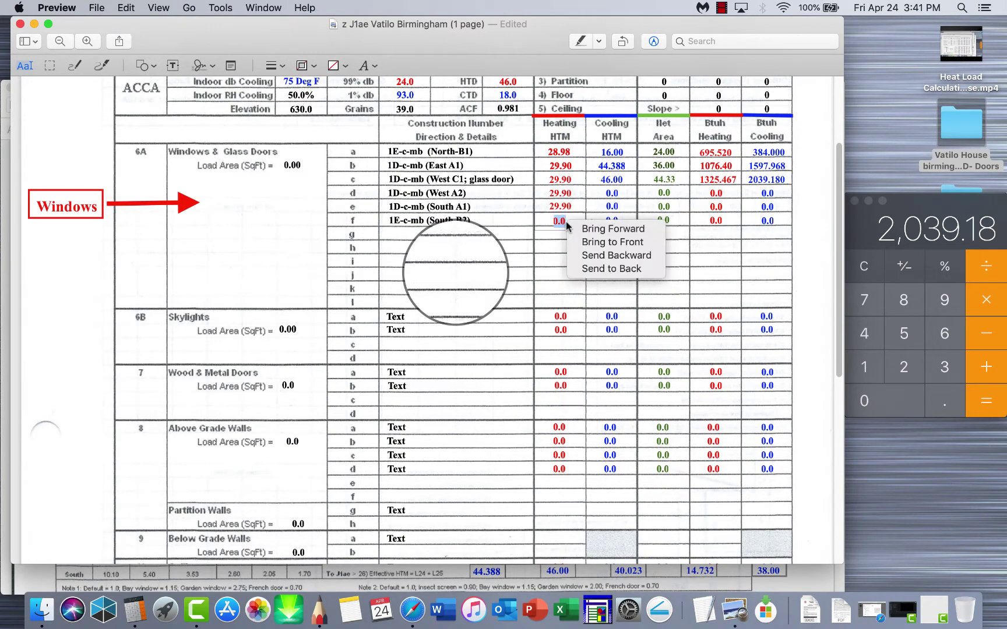
{"action": "right_click", "coordinate": [561, 221]}
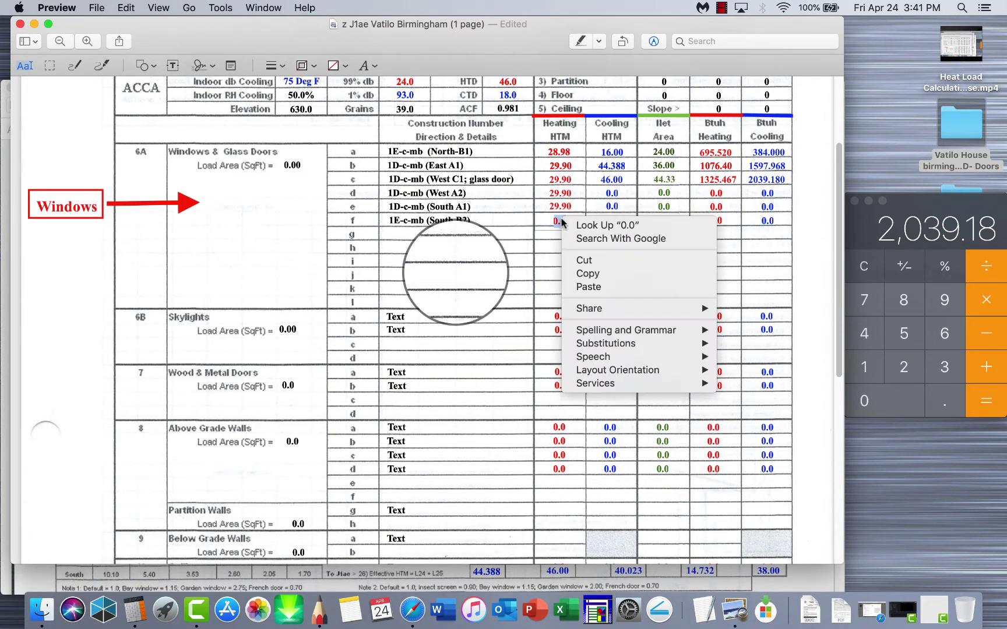
{"action": "left_click", "coordinate": [600, 284]}
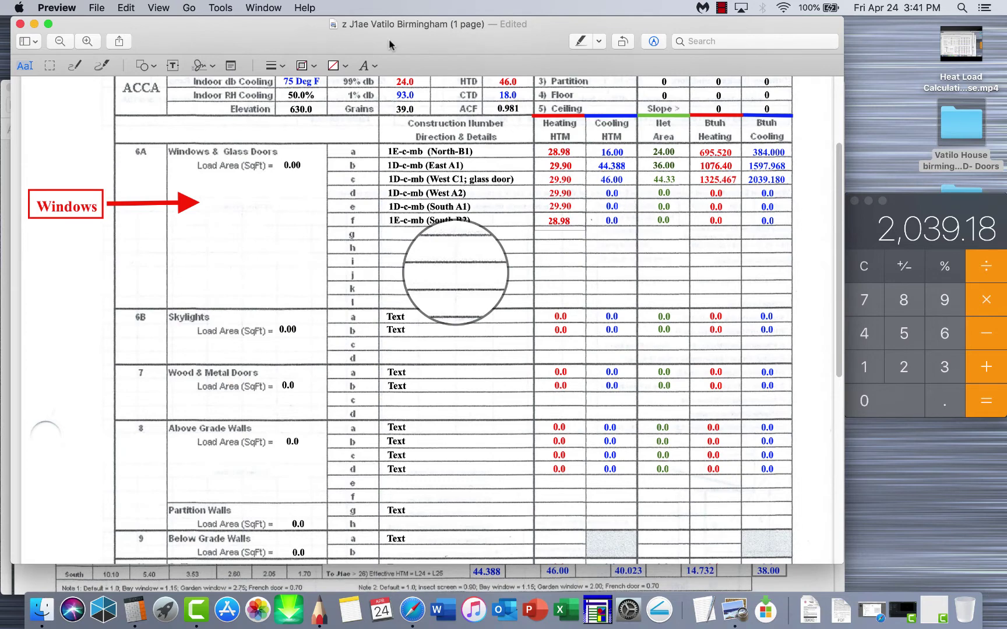
Copy 40.023 from the worksheet into row d's Cooling HTM on the J1ae form.
{"action": "left_click_drag", "start_coordinate": [411, 48], "coordinate": [455, 62]}
{"action": "left_click", "coordinate": [36, 163]}
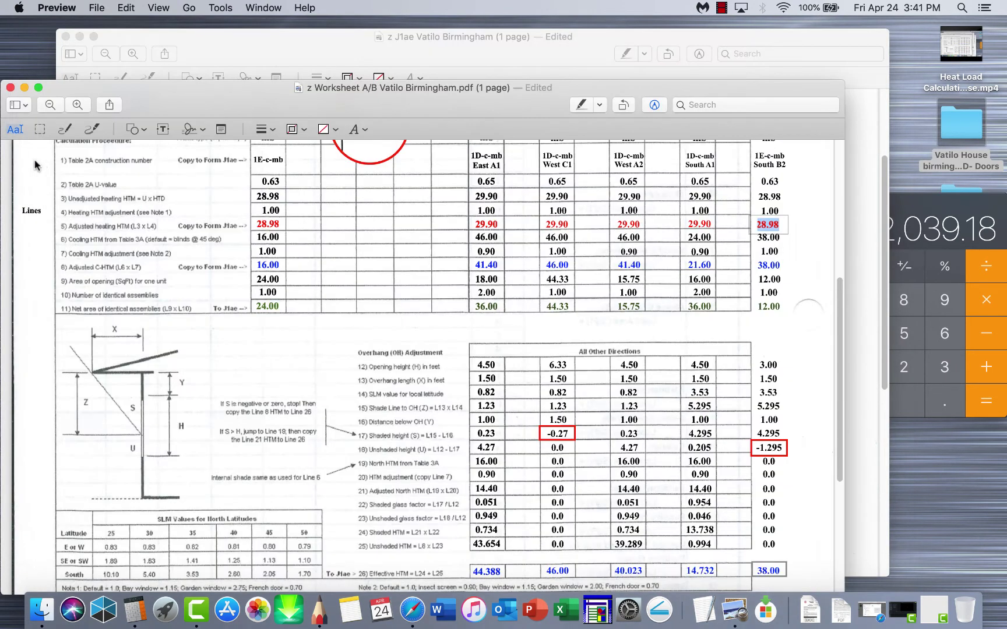
{"action": "scroll", "coordinate": [608, 246], "scroll_direction": "down", "scroll_amount": 3}
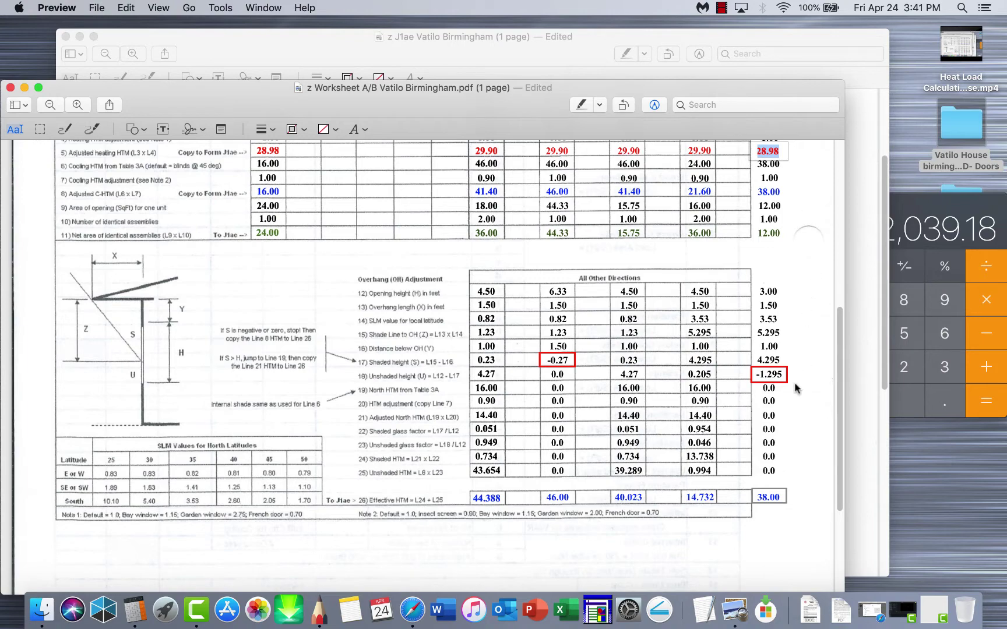
{"action": "scroll", "coordinate": [668, 315], "scroll_direction": "down", "scroll_amount": 2}
{"action": "scroll", "coordinate": [668, 313], "scroll_direction": "up", "scroll_amount": 5}
{"action": "scroll", "coordinate": [662, 311], "scroll_direction": "down", "scroll_amount": 4}
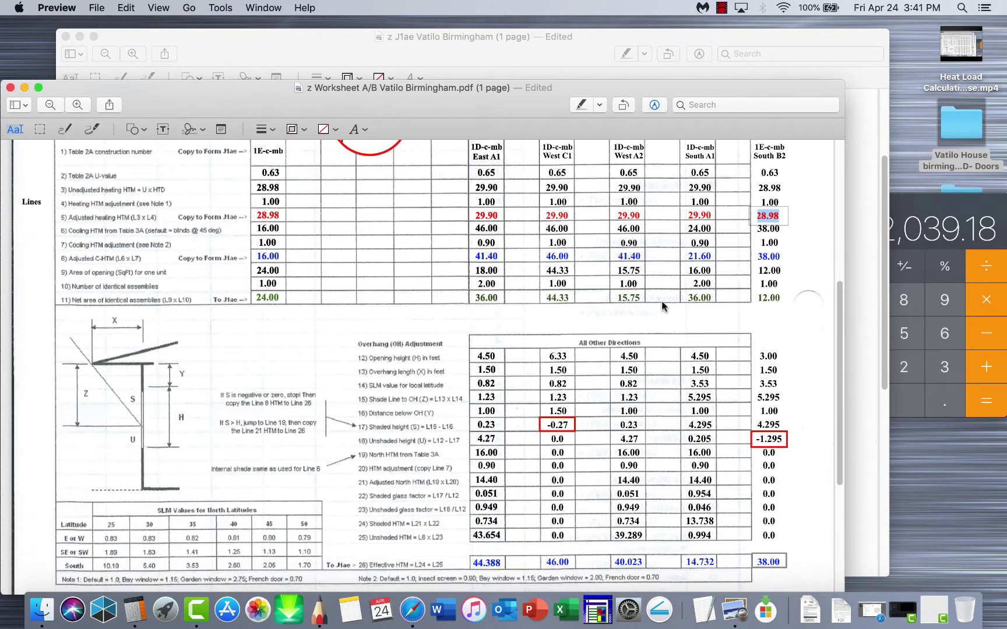
{"action": "scroll", "coordinate": [661, 312], "scroll_direction": "down", "scroll_amount": 2}
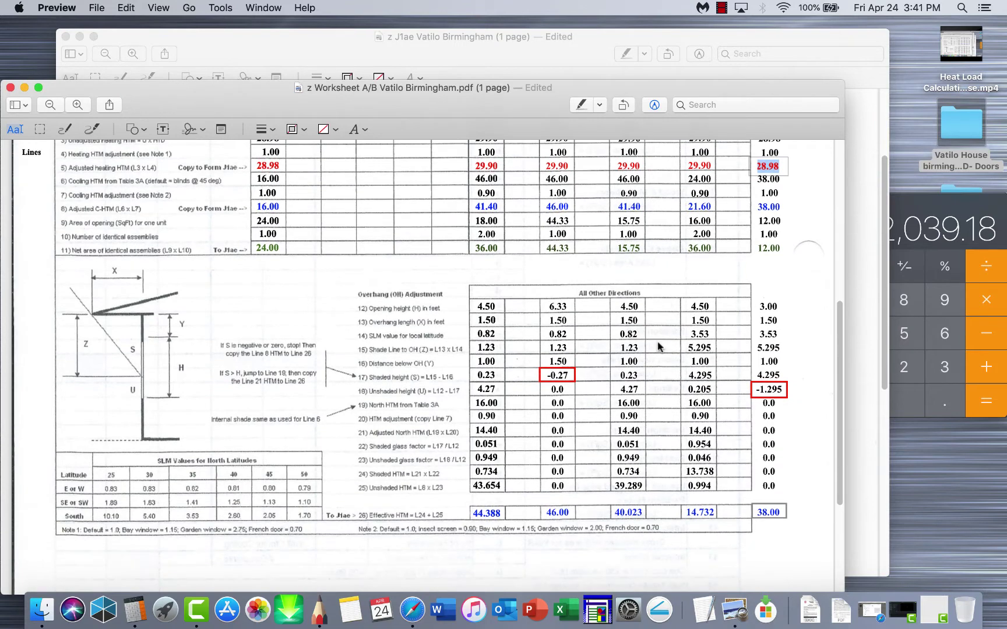
{"action": "left_click", "coordinate": [626, 513]}
{"action": "double_click", "coordinate": [626, 512]}
{"action": "right_click", "coordinate": [624, 513]}
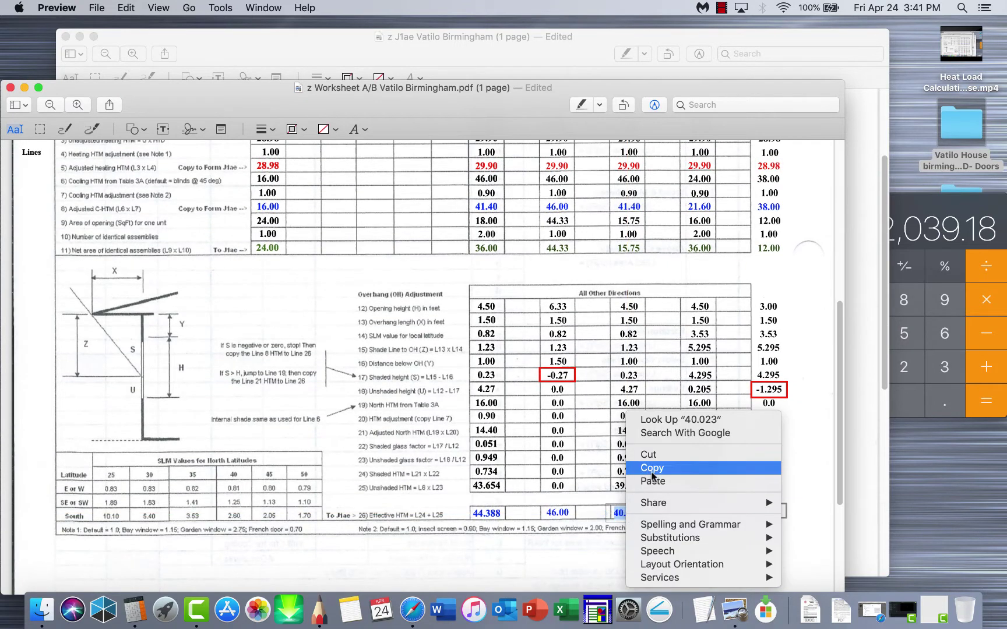
{"action": "left_click", "coordinate": [652, 469]}
{"action": "left_click", "coordinate": [554, 42]}
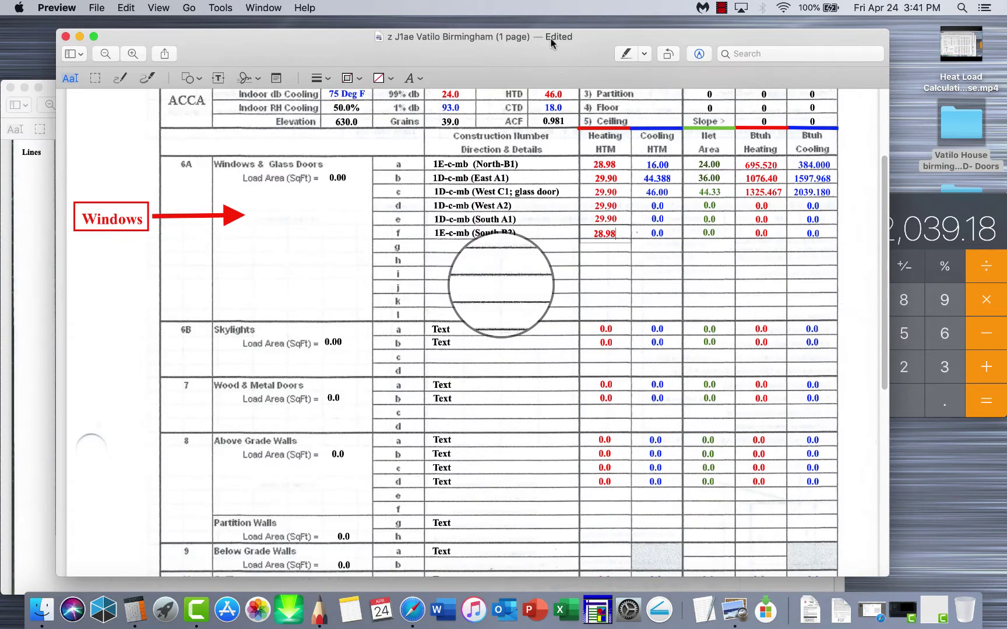
{"action": "right_click", "coordinate": [657, 206]}
{"action": "left_click", "coordinate": [678, 275]}
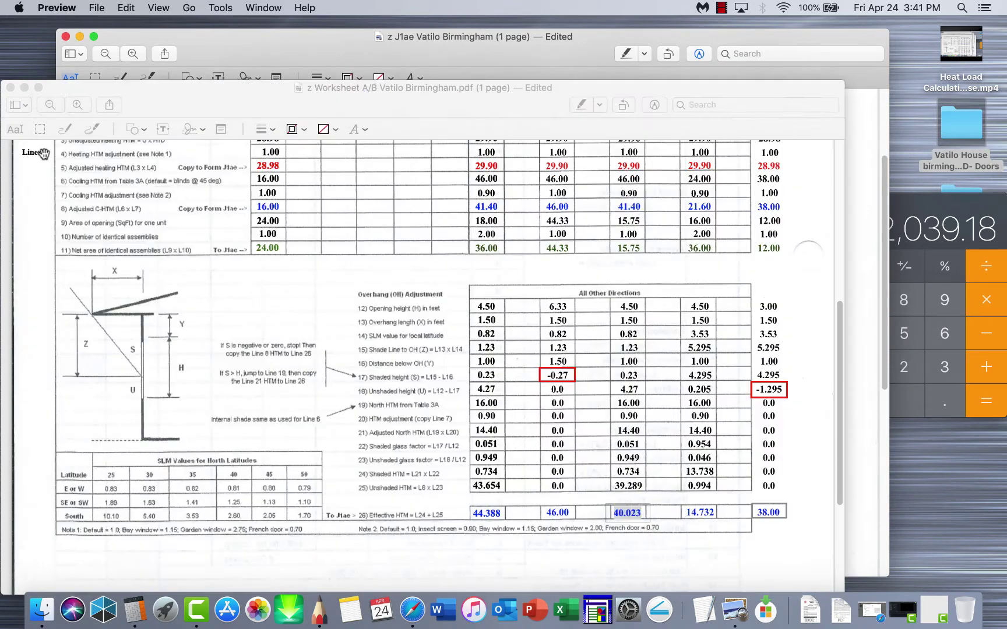
Copy 14.732 from the worksheet into row e's Cooling HTM.
{"action": "left_click", "coordinate": [46, 151]}
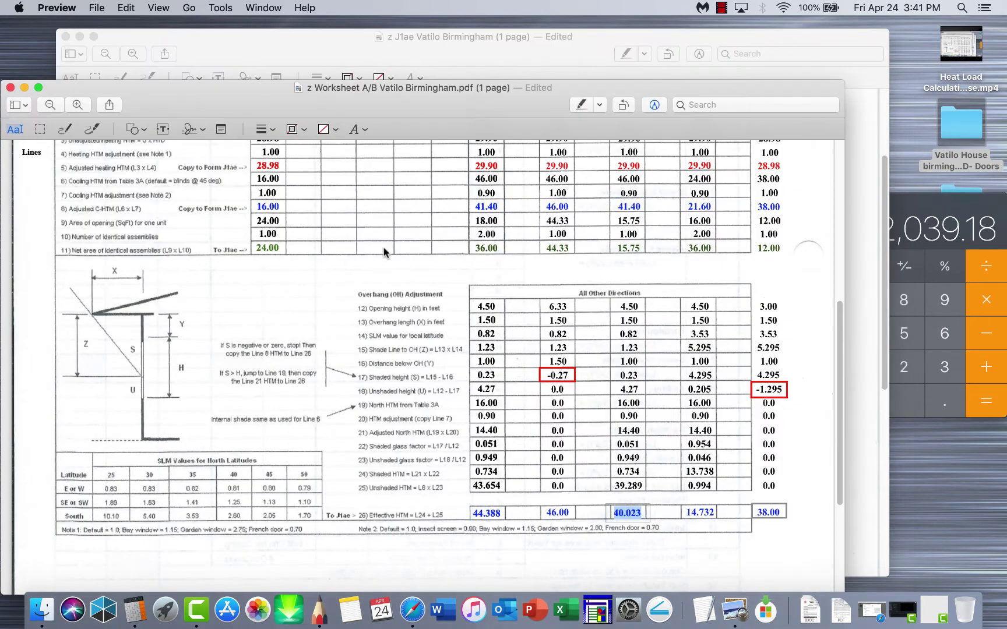
{"action": "left_click", "coordinate": [696, 512]}
{"action": "right_click", "coordinate": [696, 513]}
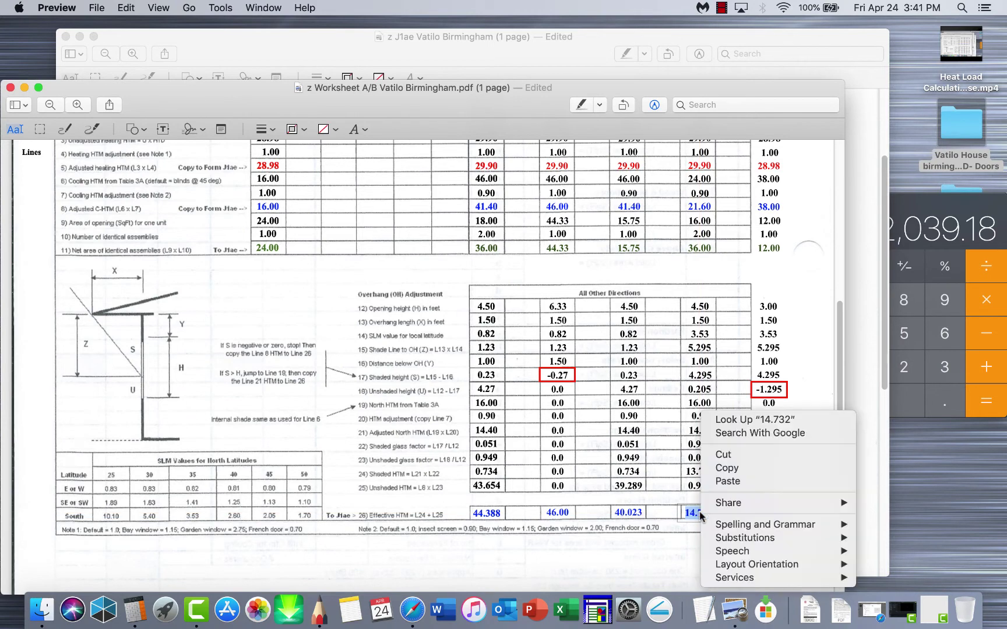
{"action": "left_click", "coordinate": [724, 468]}
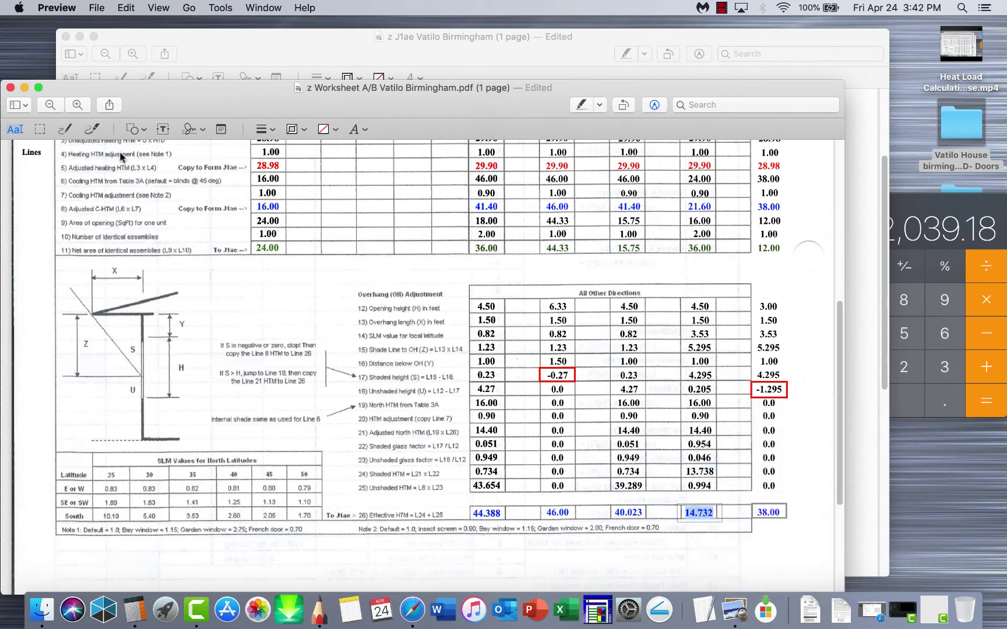
{"action": "left_click", "coordinate": [242, 51]}
{"action": "right_click", "coordinate": [655, 221]}
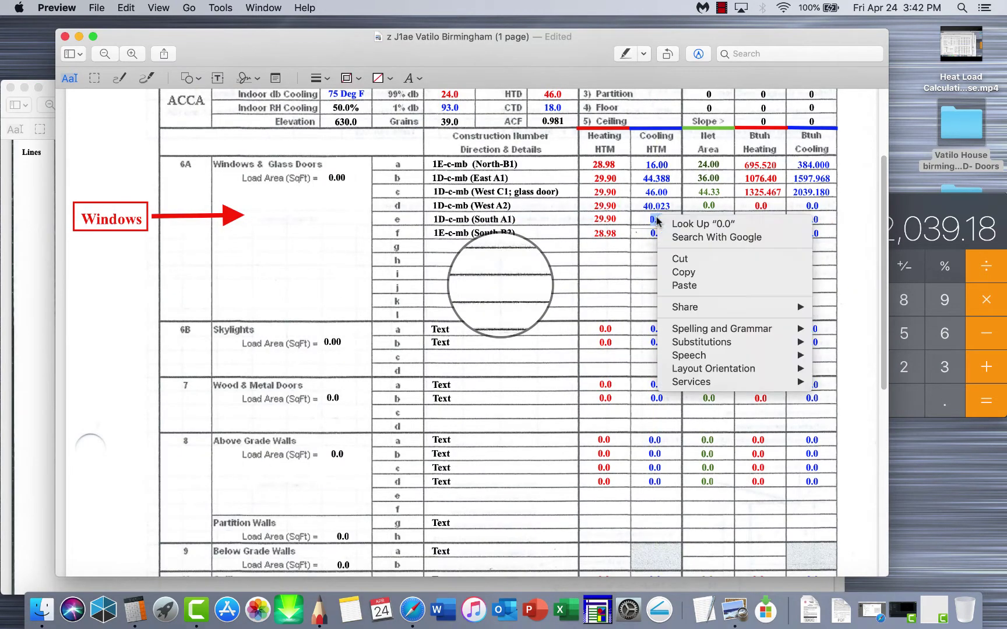
{"action": "left_click", "coordinate": [685, 285]}
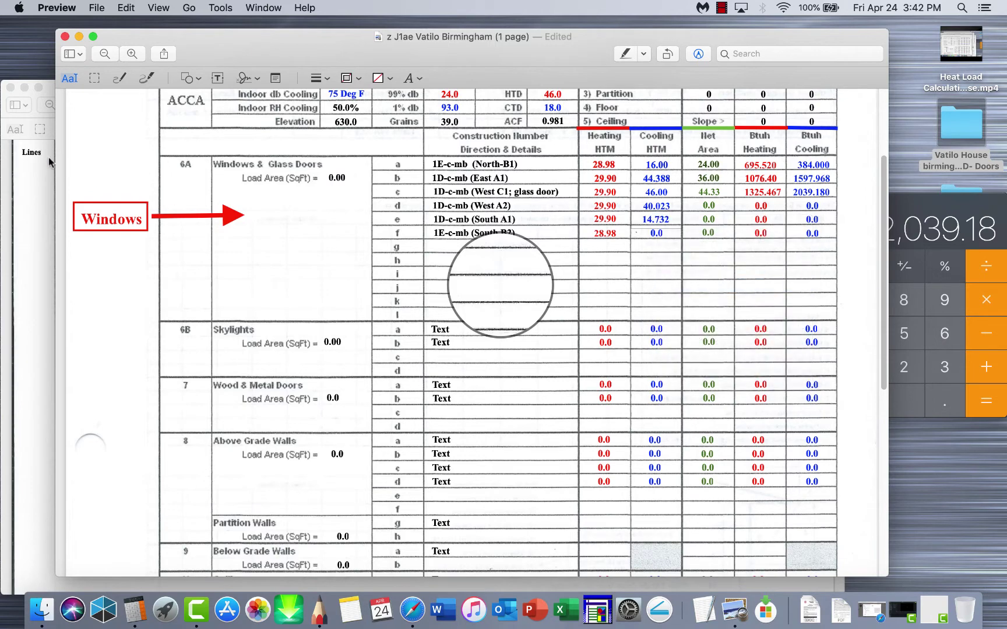
Copy the South B2 value 38.00 into row f's Cooling HTM.
{"action": "left_click", "coordinate": [50, 181]}
{"action": "left_click", "coordinate": [773, 513]}
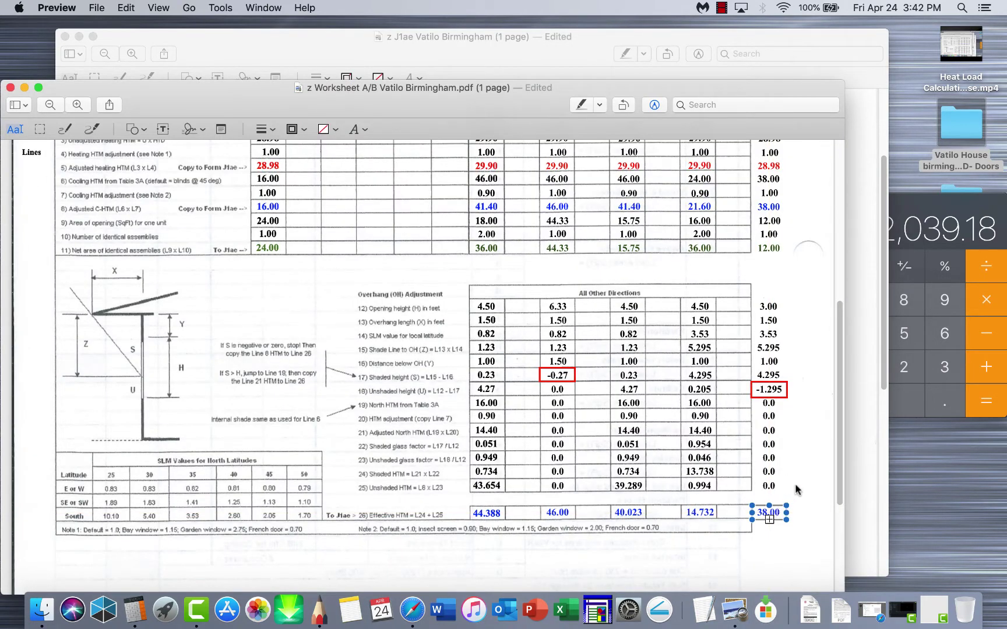
{"action": "left_click_drag", "start_coordinate": [773, 511], "coordinate": [793, 505]}
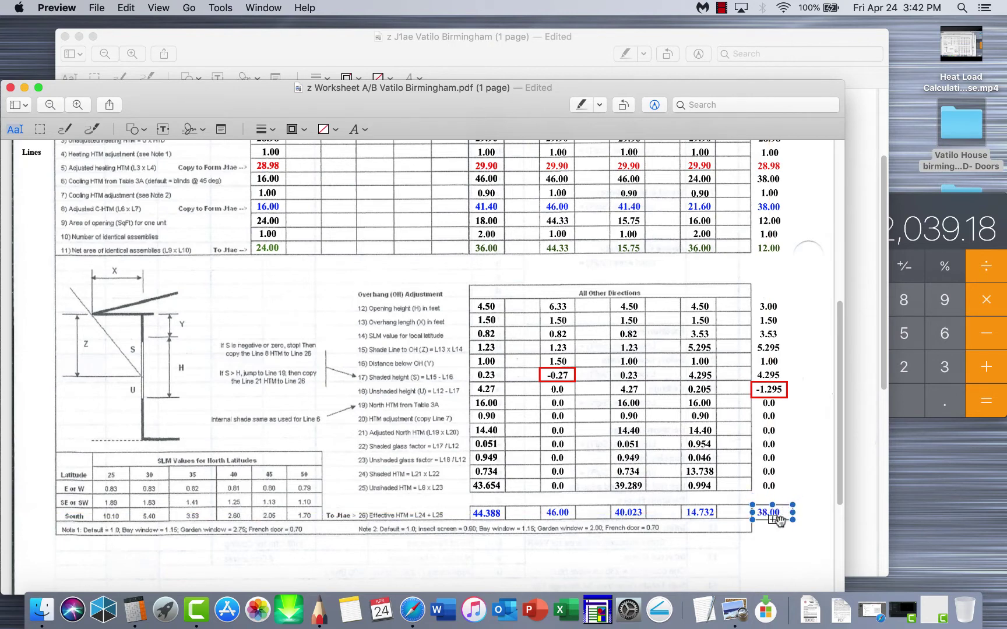
{"action": "double_click", "coordinate": [775, 514]}
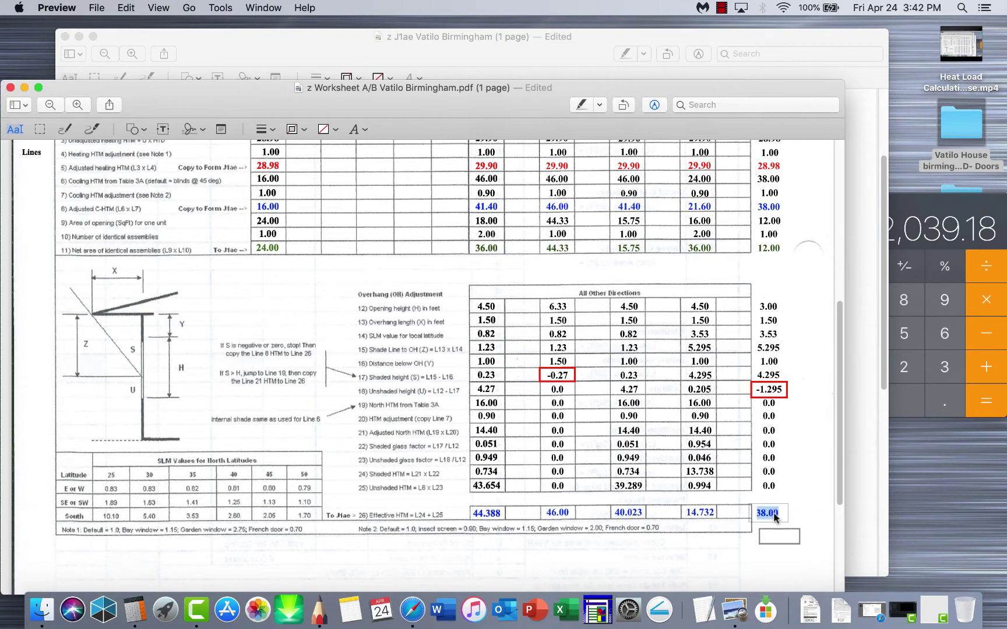
{"action": "right_click", "coordinate": [773, 515]}
{"action": "left_click", "coordinate": [796, 475]}
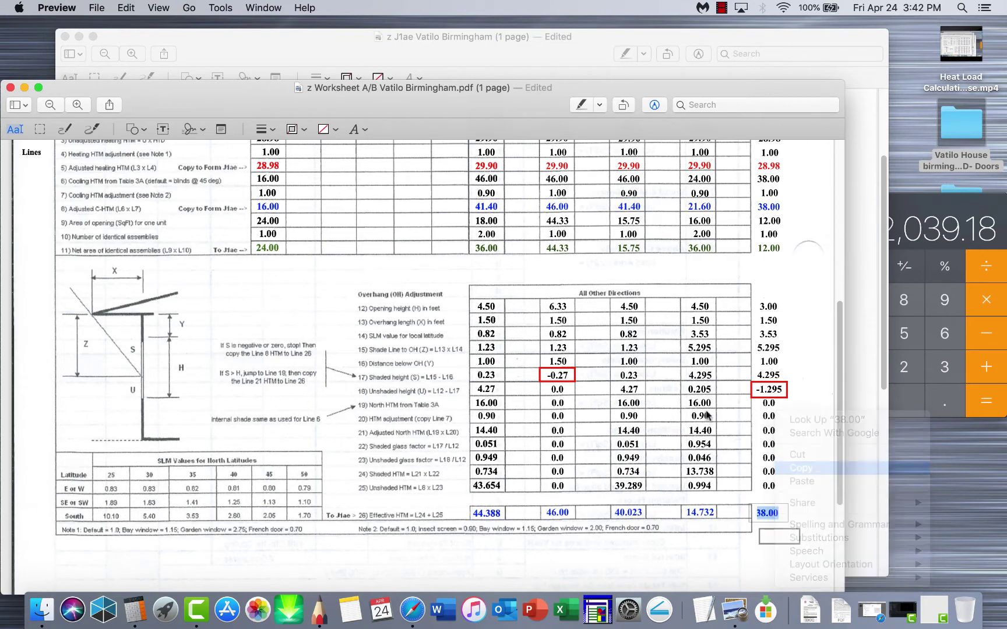
{"action": "left_click", "coordinate": [324, 48]}
{"action": "key", "text": "super+v"}
{"action": "right_click", "coordinate": [656, 234]}
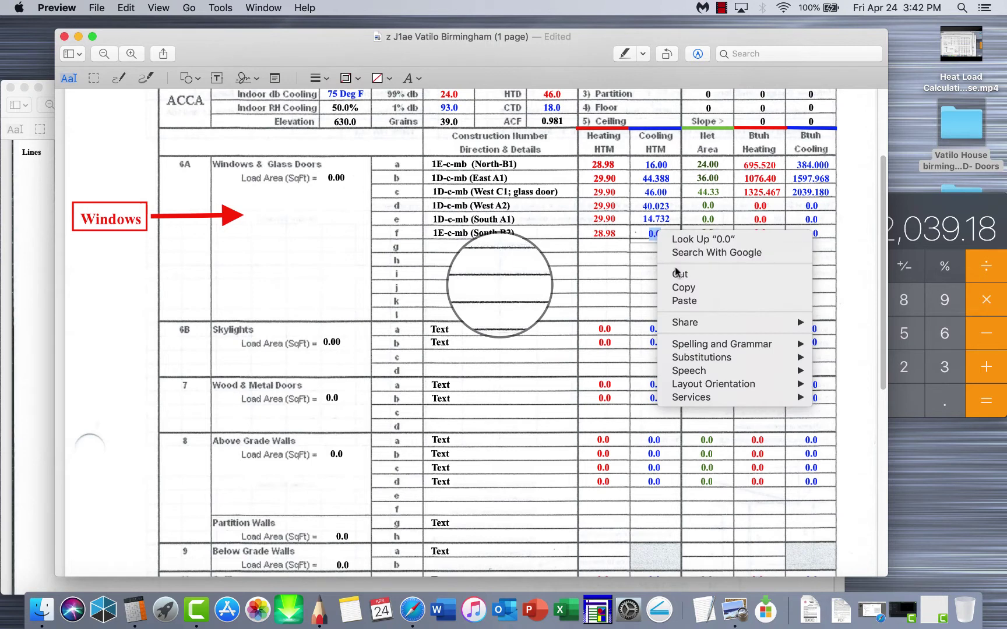
{"action": "left_click", "coordinate": [684, 300]}
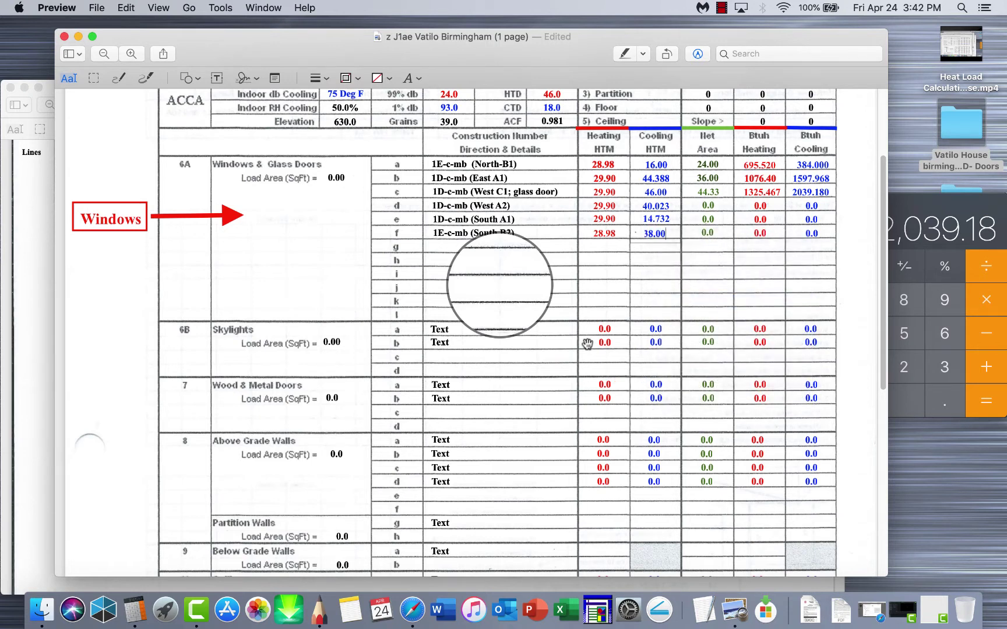
Copy the 15.75 net area from worksheet line 11 into row d's Net Area.
{"action": "left_click", "coordinate": [48, 287]}
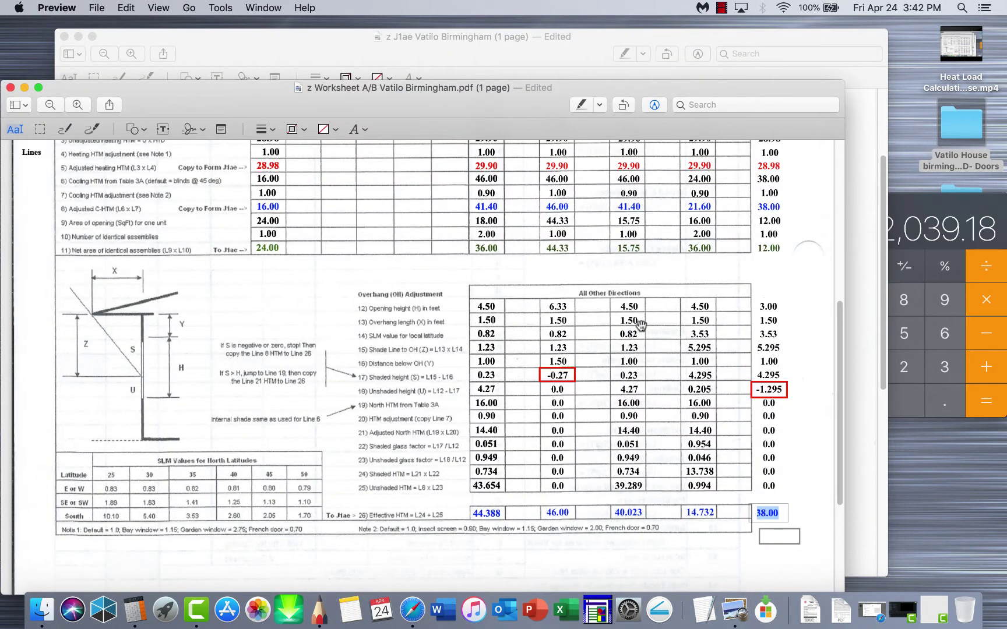
{"action": "double_click", "coordinate": [627, 248]}
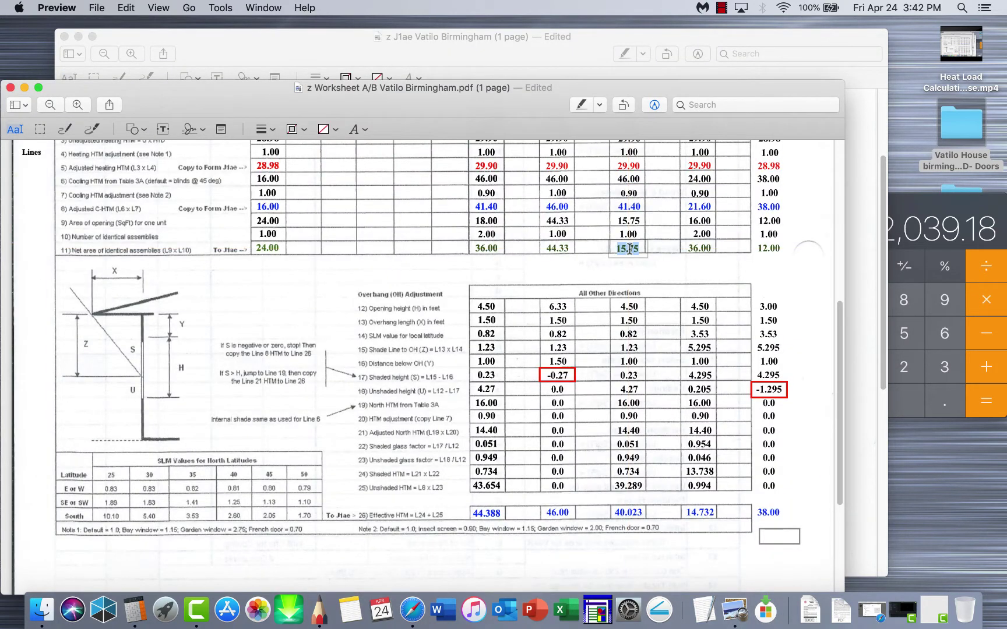
{"action": "right_click", "coordinate": [629, 252]}
{"action": "left_click", "coordinate": [659, 307]}
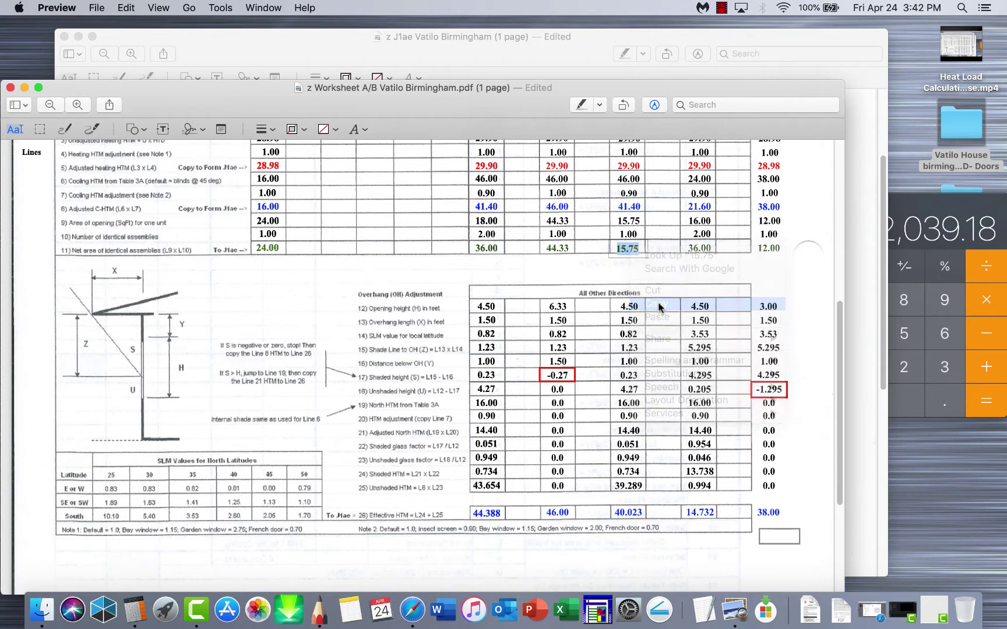
{"action": "left_click", "coordinate": [512, 59]}
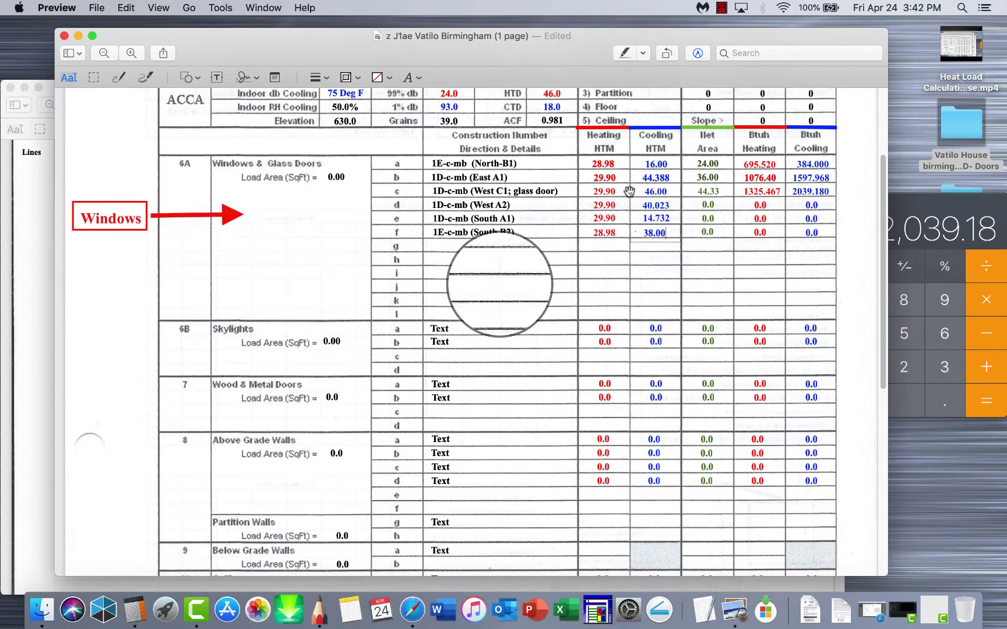
{"action": "double_click", "coordinate": [698, 206]}
{"action": "right_click", "coordinate": [702, 203]}
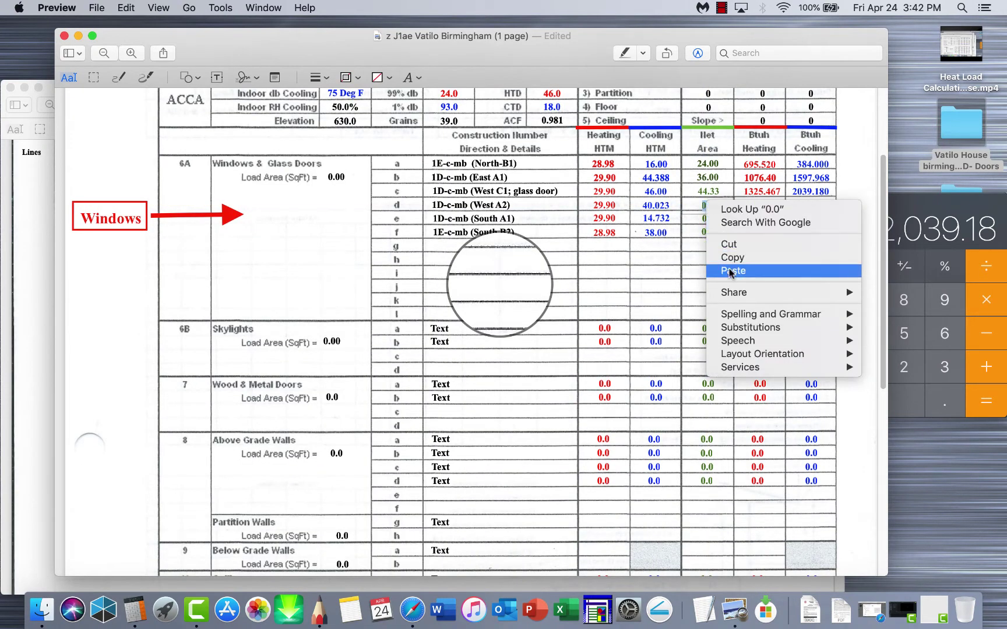
{"action": "left_click", "coordinate": [729, 272]}
Copy the 36.00 net area into row e's Net Area.
{"action": "left_click", "coordinate": [45, 204]}
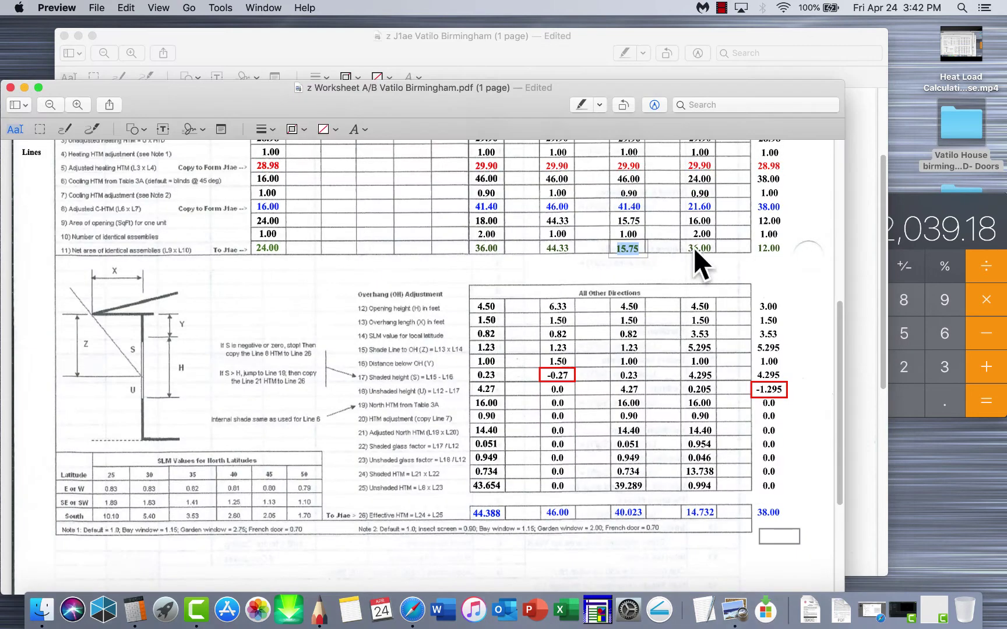
{"action": "double_click", "coordinate": [702, 247]}
{"action": "right_click", "coordinate": [703, 245]}
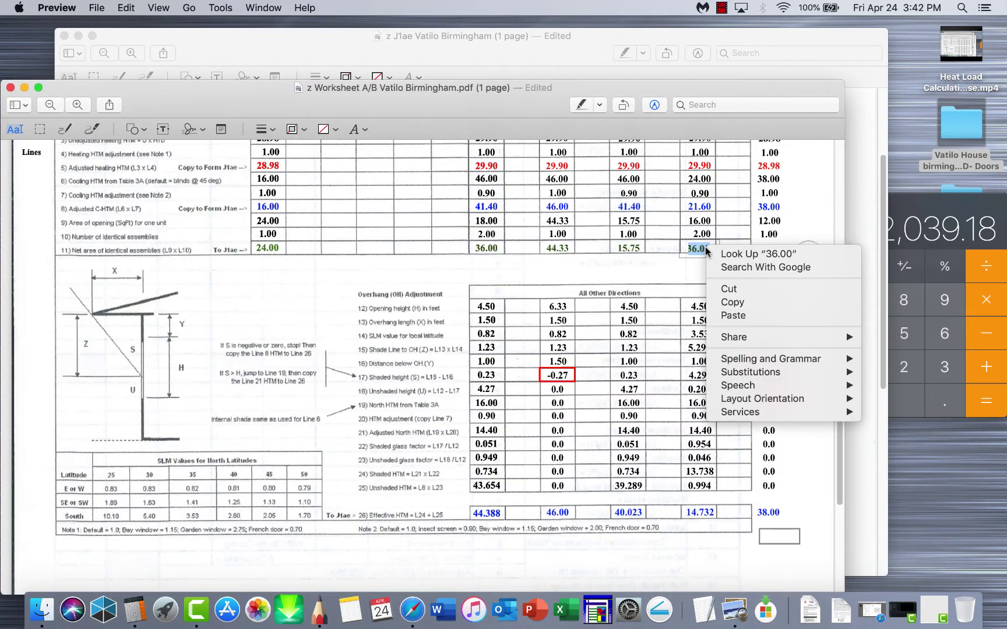
{"action": "left_click", "coordinate": [731, 302]}
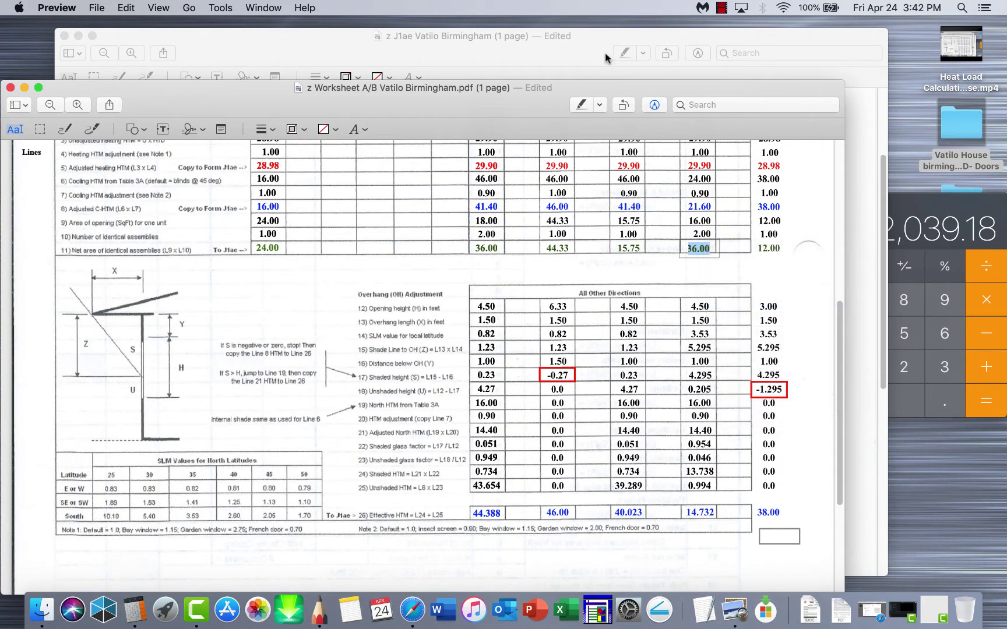
{"action": "left_click", "coordinate": [606, 57]}
{"action": "double_click", "coordinate": [706, 218]}
{"action": "right_click", "coordinate": [711, 218]}
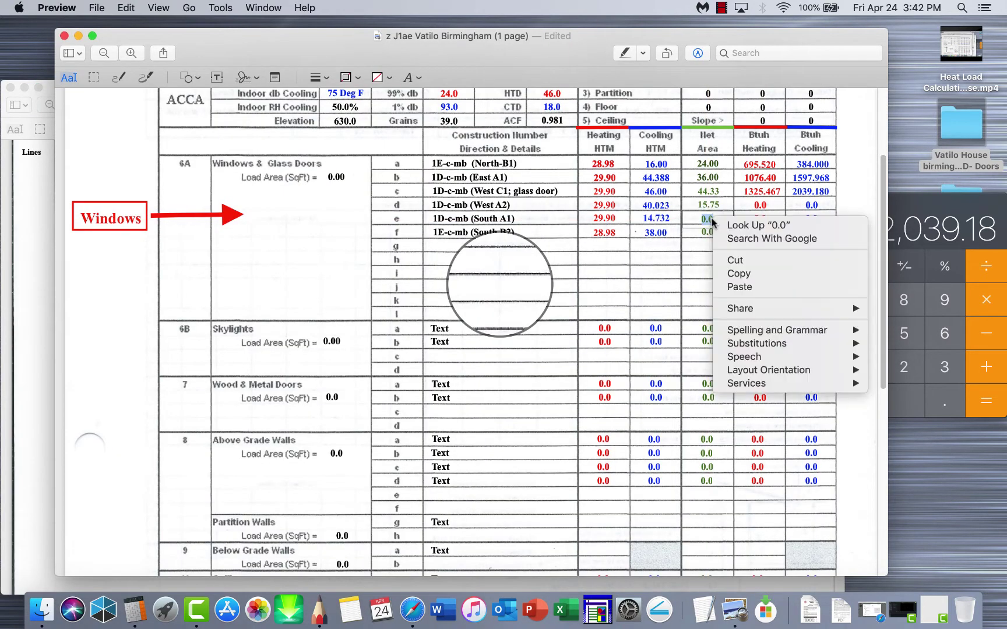
{"action": "left_click", "coordinate": [746, 287]}
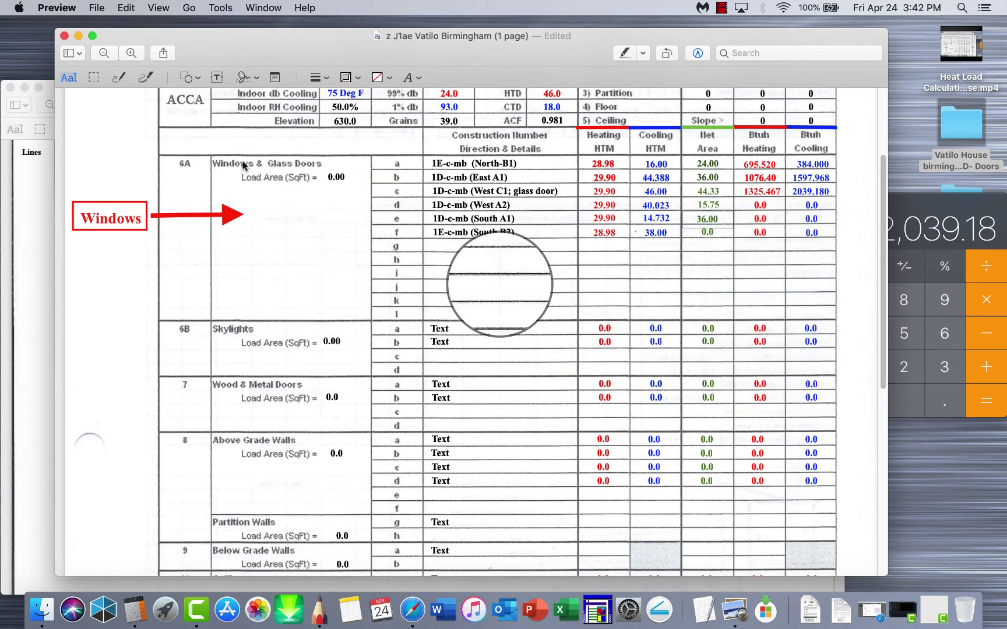
Copy the 12.00 net area into row f's Net Area.
{"action": "left_click", "coordinate": [19, 206]}
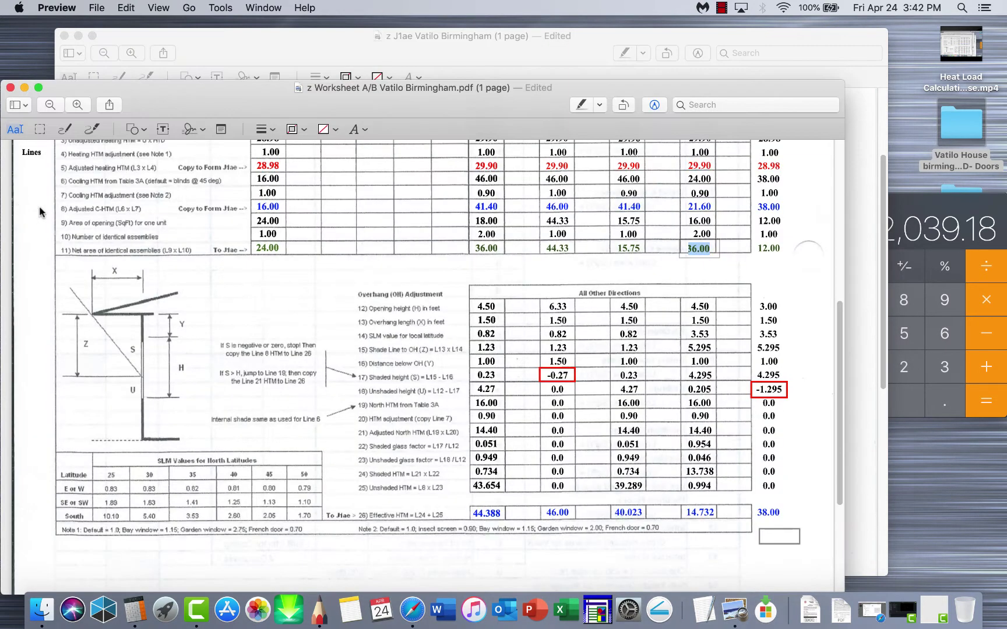
{"action": "double_click", "coordinate": [767, 248]}
{"action": "right_click", "coordinate": [766, 245]}
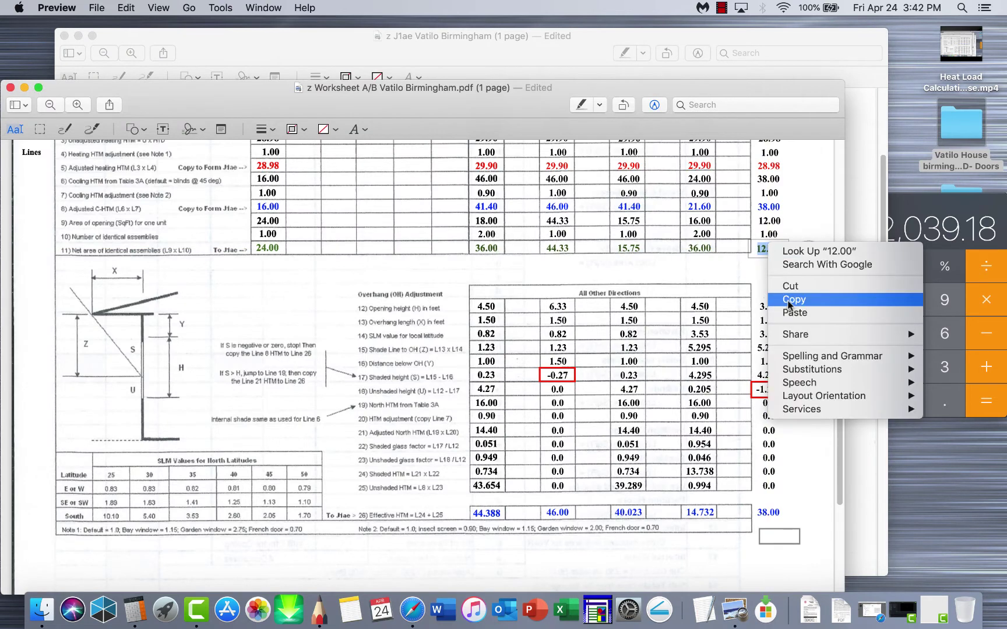
{"action": "left_click", "coordinate": [789, 302]}
{"action": "left_click", "coordinate": [577, 55]}
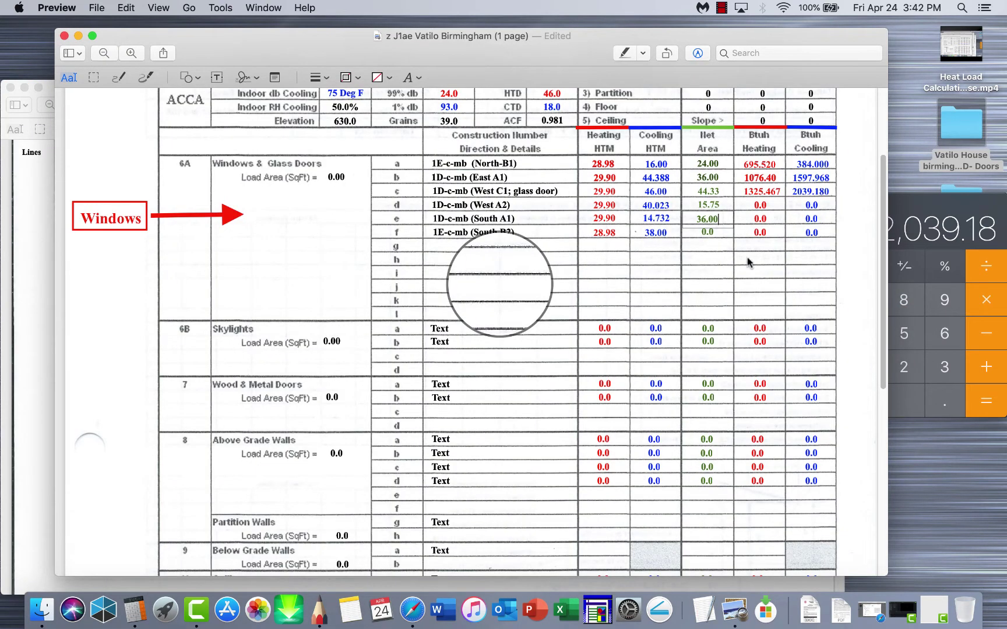
{"action": "double_click", "coordinate": [707, 233]}
{"action": "right_click", "coordinate": [713, 235]}
{"action": "left_click", "coordinate": [732, 304]}
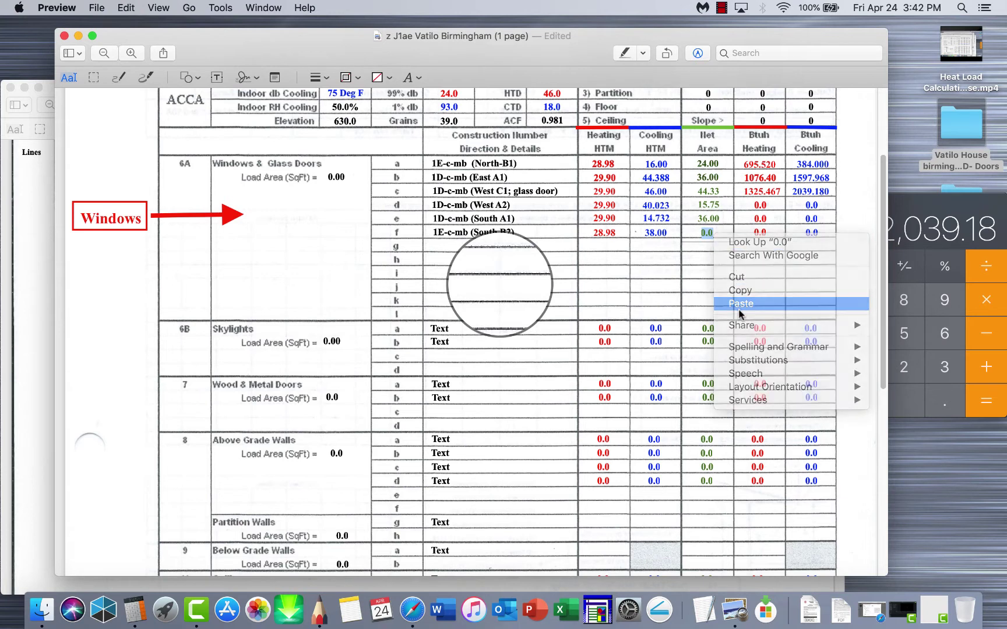
{"action": "left_click", "coordinate": [704, 286]}
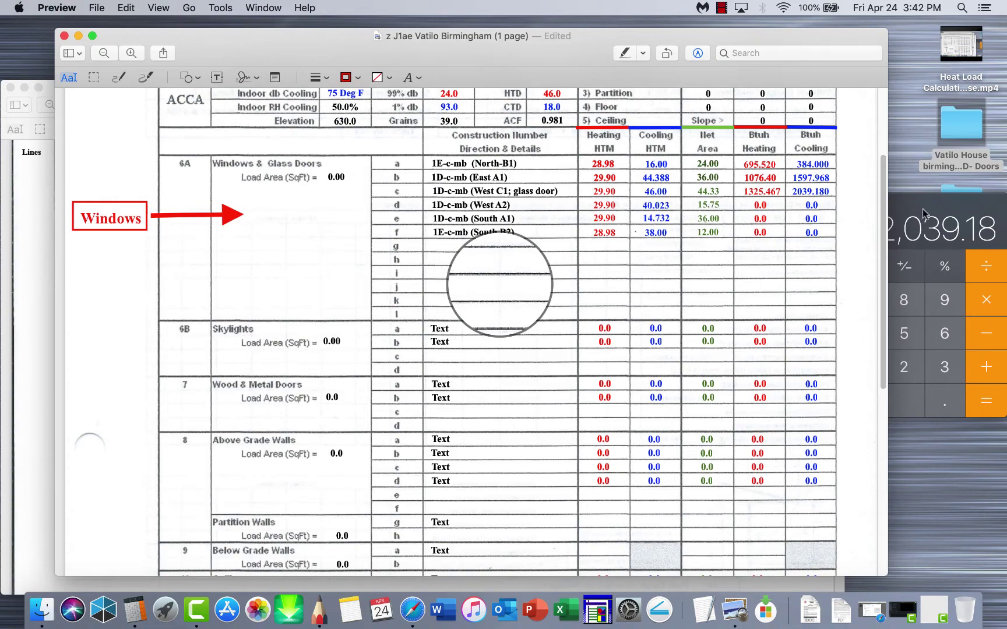
Narrow the form window and compute 29.90 × 15.75 = 470.925 in Calculator.
{"action": "left_click_drag", "start_coordinate": [887, 131], "coordinate": [843, 149]}
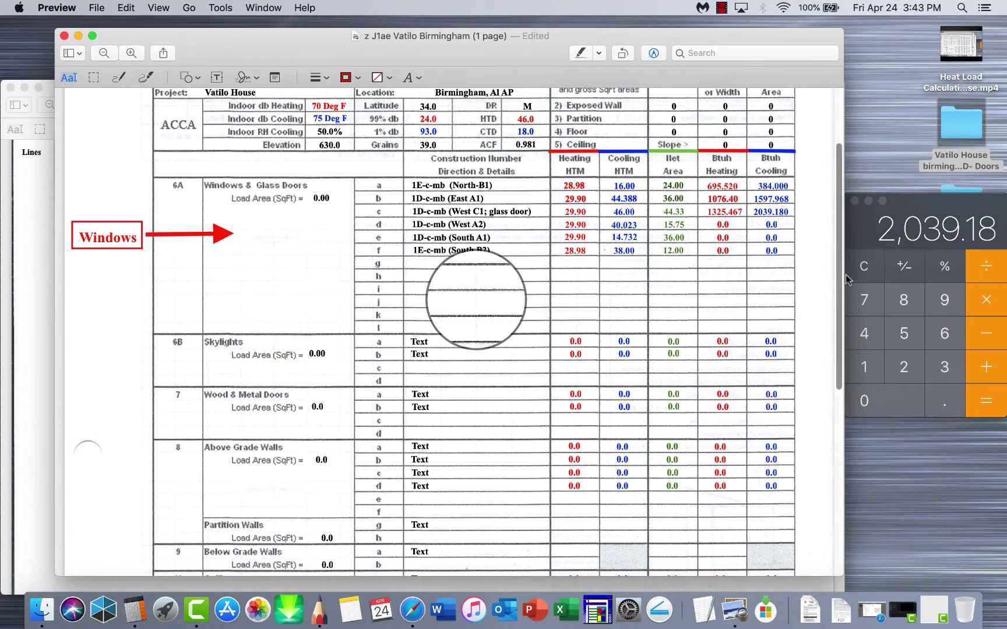
{"action": "left_click", "coordinate": [864, 267]}
{"action": "left_click", "coordinate": [863, 267]}
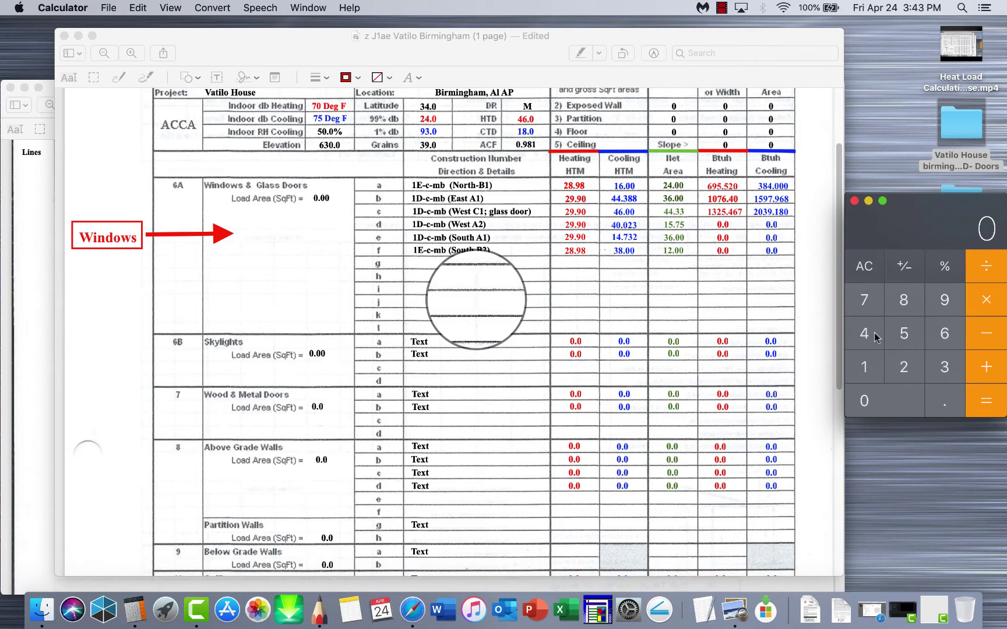
{"action": "left_click", "coordinate": [902, 367]}
{"action": "left_click", "coordinate": [935, 309]}
{"action": "left_click", "coordinate": [935, 400]}
{"action": "left_click", "coordinate": [944, 316]}
{"action": "key", "text": "0"}
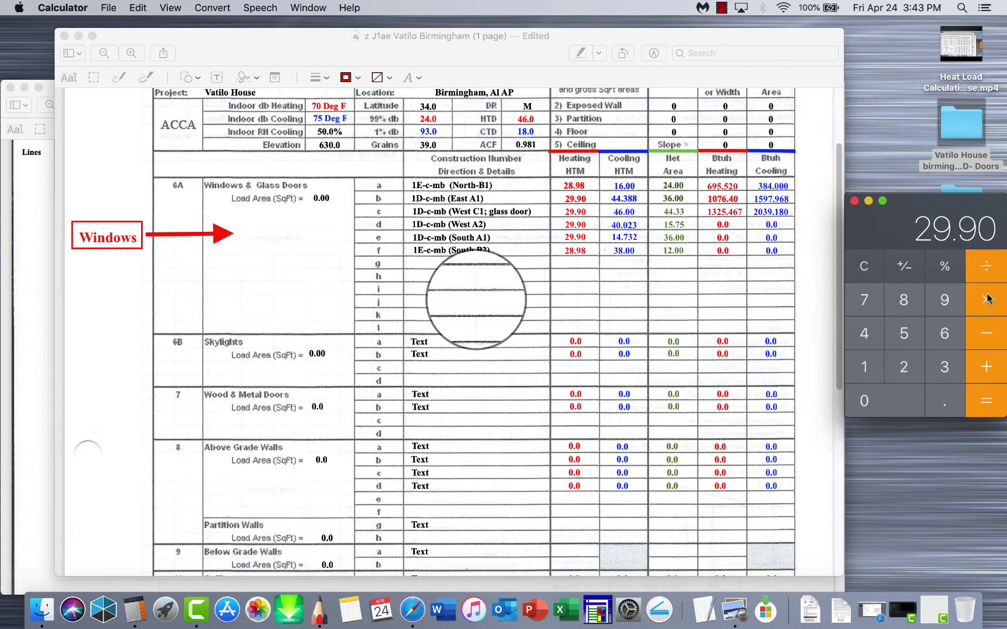
{"action": "left_click", "coordinate": [986, 298]}
{"action": "left_click", "coordinate": [865, 360]}
{"action": "left_click", "coordinate": [901, 341]}
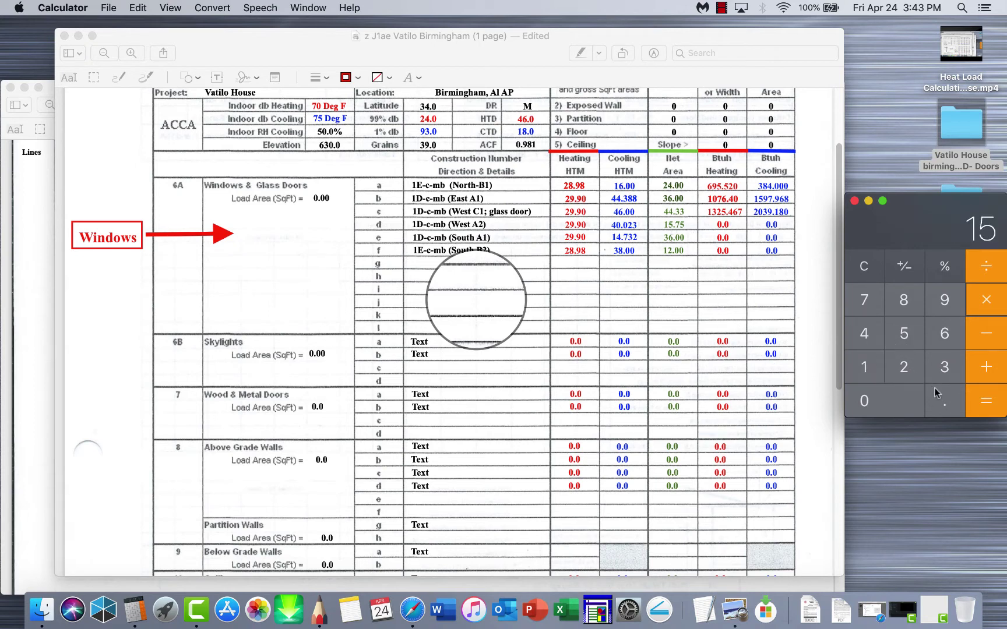
{"action": "left_click", "coordinate": [938, 398]}
{"action": "left_click", "coordinate": [864, 300]}
{"action": "left_click", "coordinate": [903, 333]}
{"action": "left_click", "coordinate": [977, 389]}
Start editing row d's Btuh Heating text box on the J1ae form.
{"action": "left_click", "coordinate": [724, 223]}
{"action": "left_click", "coordinate": [723, 225]}
{"action": "left_click", "coordinate": [724, 226]}
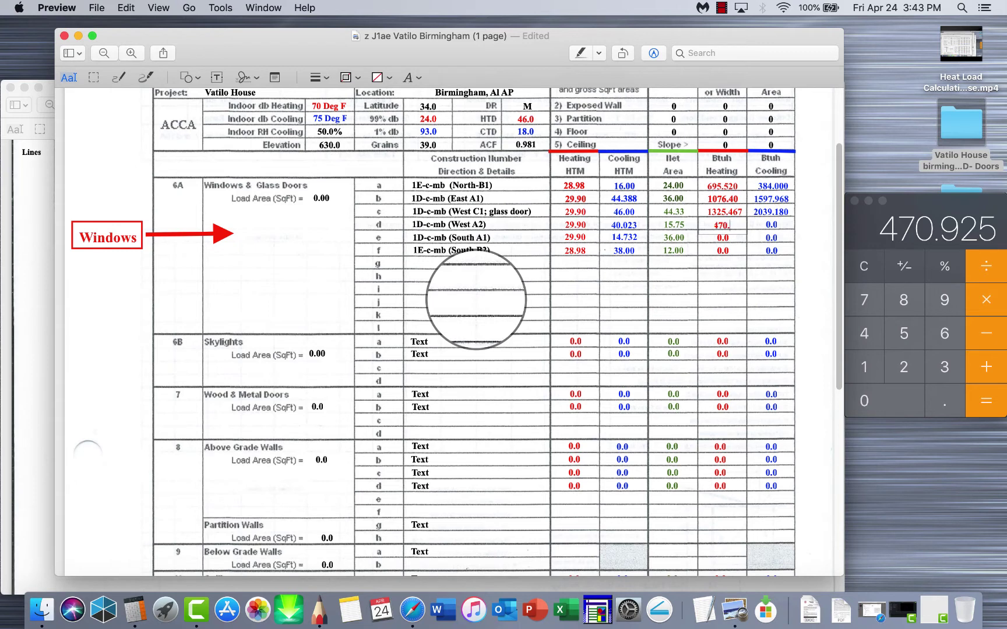
Finish row d's 470.925 heating entry, then compute 40.023 × 15.75 = 630.36225 in Calculator.
{"action": "type", "text": "25"}
{"action": "left_click", "coordinate": [719, 284]}
{"action": "left_click", "coordinate": [863, 261]}
{"action": "left_click", "coordinate": [864, 335]}
{"action": "left_click", "coordinate": [868, 398]}
{"action": "left_click", "coordinate": [934, 398]}
{"action": "left_click", "coordinate": [867, 400]}
{"action": "left_click", "coordinate": [903, 367]}
{"action": "left_click", "coordinate": [940, 367]}
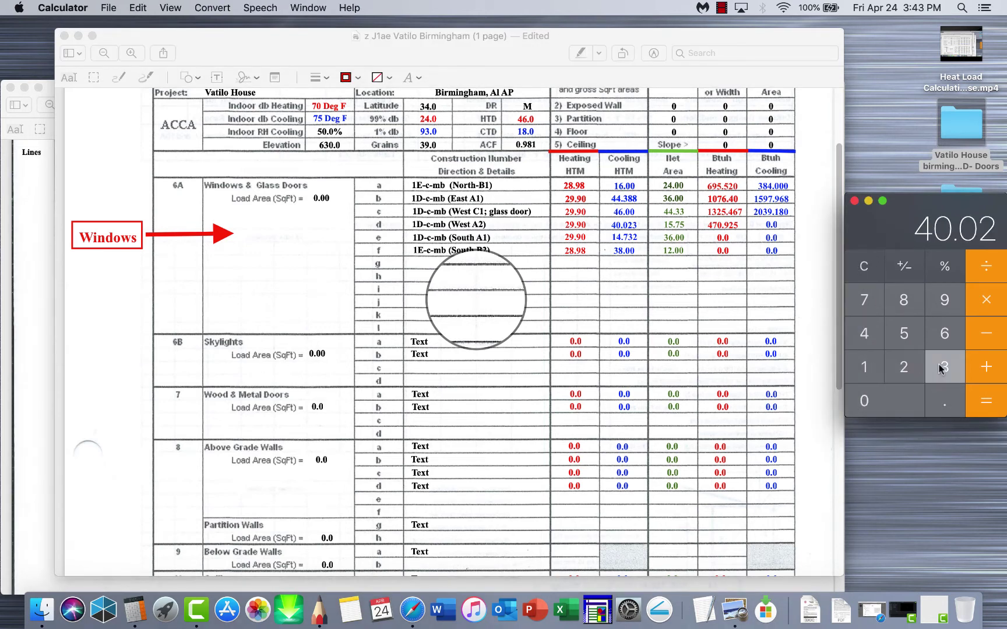
{"action": "left_click", "coordinate": [978, 306]}
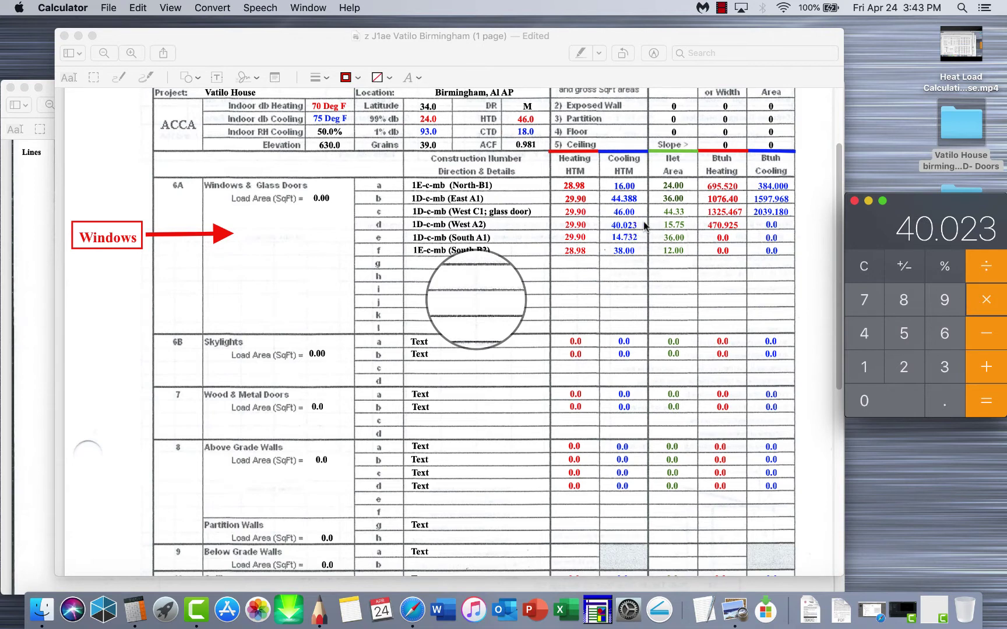
{"action": "left_click", "coordinate": [868, 366]}
{"action": "left_click", "coordinate": [900, 341]}
{"action": "left_click", "coordinate": [944, 401]}
{"action": "left_click", "coordinate": [864, 300]}
{"action": "left_click", "coordinate": [903, 333]}
{"action": "left_click", "coordinate": [982, 401]}
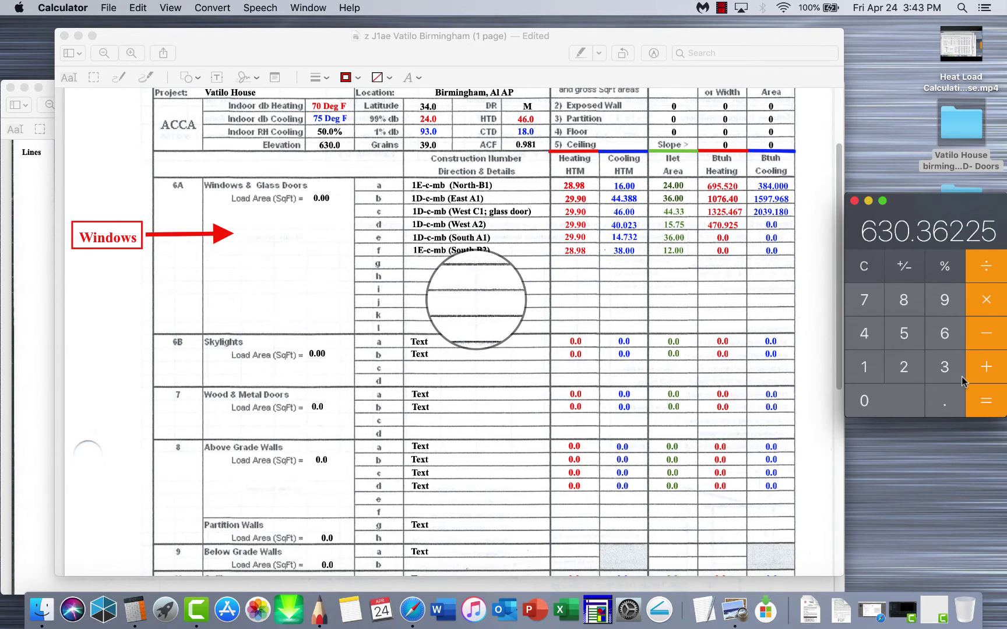
Enter 630.362 in row d's Btuh Cooling box.
{"action": "left_click", "coordinate": [780, 224]}
{"action": "left_click", "coordinate": [779, 225]}
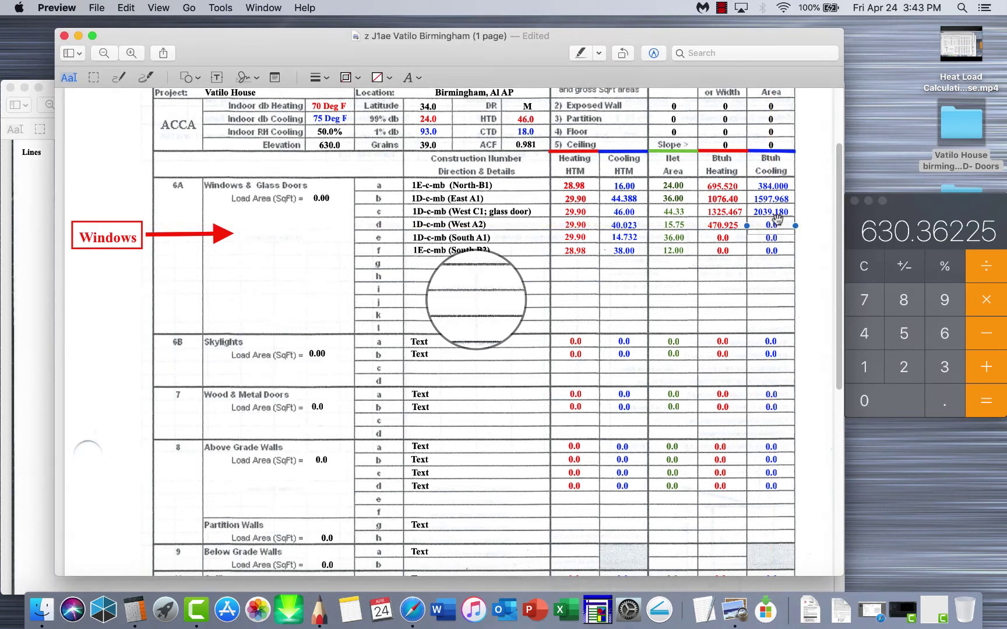
{"action": "double_click", "coordinate": [770, 226]}
{"action": "type", "text": "630.362"}
{"action": "left_click", "coordinate": [792, 223]}
Move the magnifier circle annotation into the blank windows area of the form.
{"action": "key", "text": "super+a"}
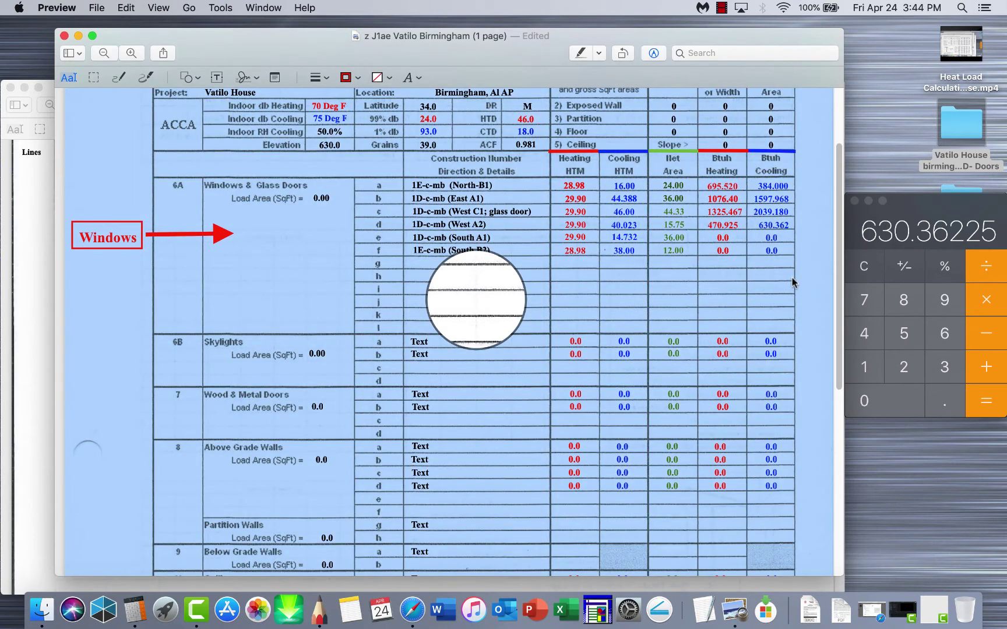
{"action": "left_click", "coordinate": [804, 277]}
{"action": "left_click", "coordinate": [496, 271]}
{"action": "mouse_move", "coordinate": [496, 271]}
{"action": "left_mouse_down"}
{"action": "mouse_move", "coordinate": [457, 278]}
{"action": "mouse_move", "coordinate": [422, 260]}
{"action": "mouse_move", "coordinate": [432, 238]}
{"action": "mouse_move", "coordinate": [418, 208]}
{"action": "mouse_move", "coordinate": [304, 262]}
{"action": "left_mouse_up"}
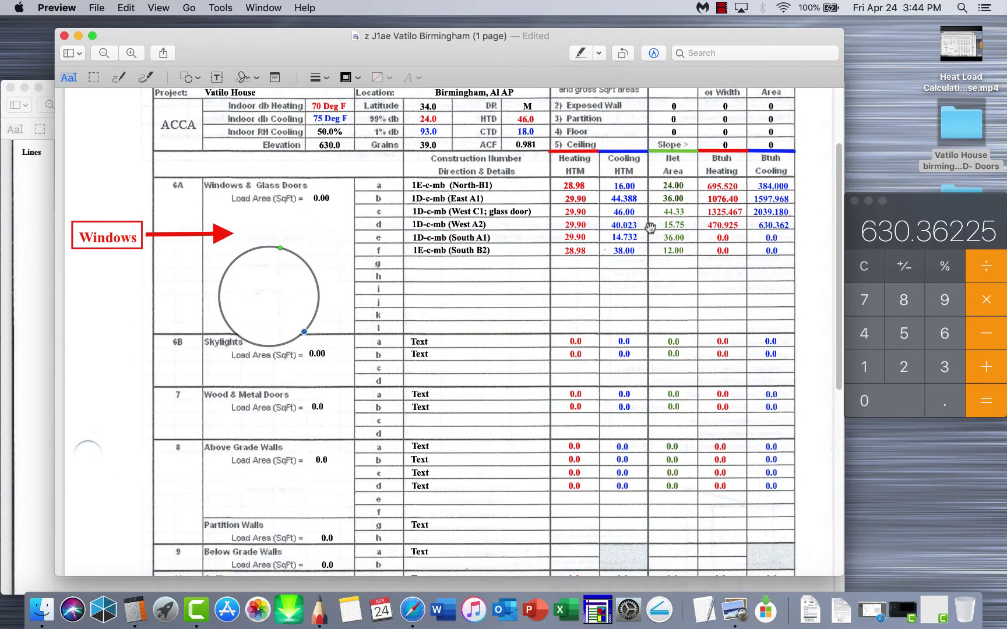
Compute 29.90 × 36 = 1,076.4 in Calculator.
{"action": "left_click", "coordinate": [878, 265]}
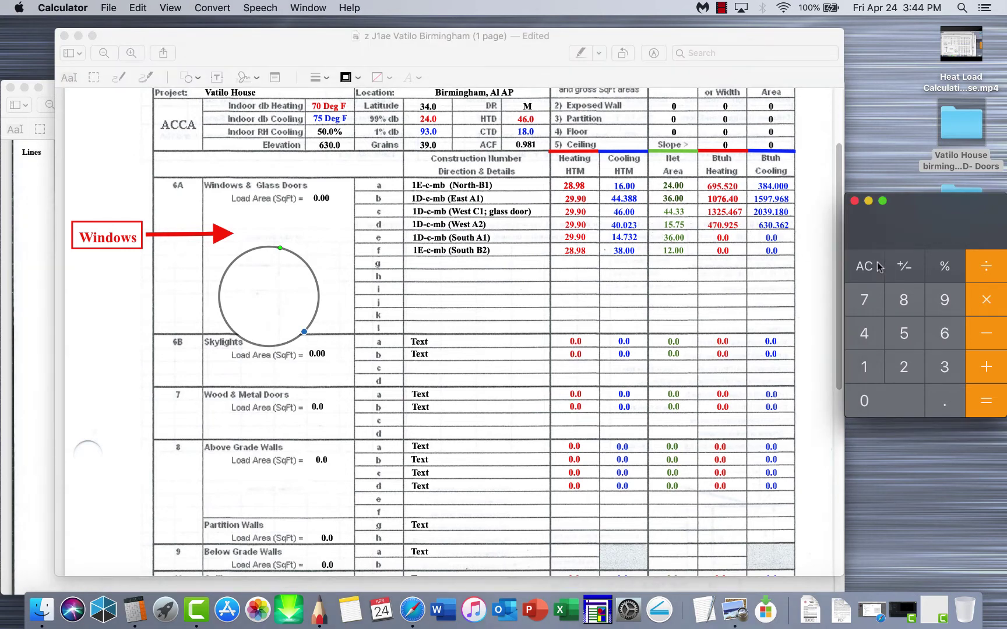
{"action": "left_click", "coordinate": [910, 373]}
{"action": "left_click", "coordinate": [939, 308]}
{"action": "left_click", "coordinate": [939, 408]}
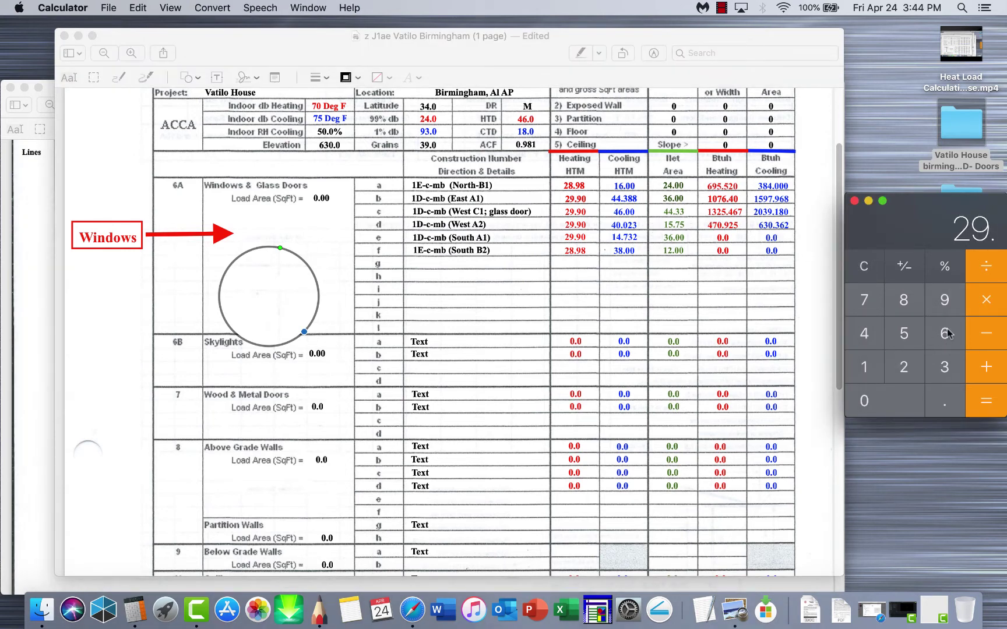
{"action": "left_click", "coordinate": [945, 303]}
{"action": "left_click", "coordinate": [880, 401]}
{"action": "left_click", "coordinate": [988, 302]}
{"action": "left_click", "coordinate": [947, 367]}
{"action": "left_click", "coordinate": [944, 334]}
{"action": "left_click", "coordinate": [985, 399]}
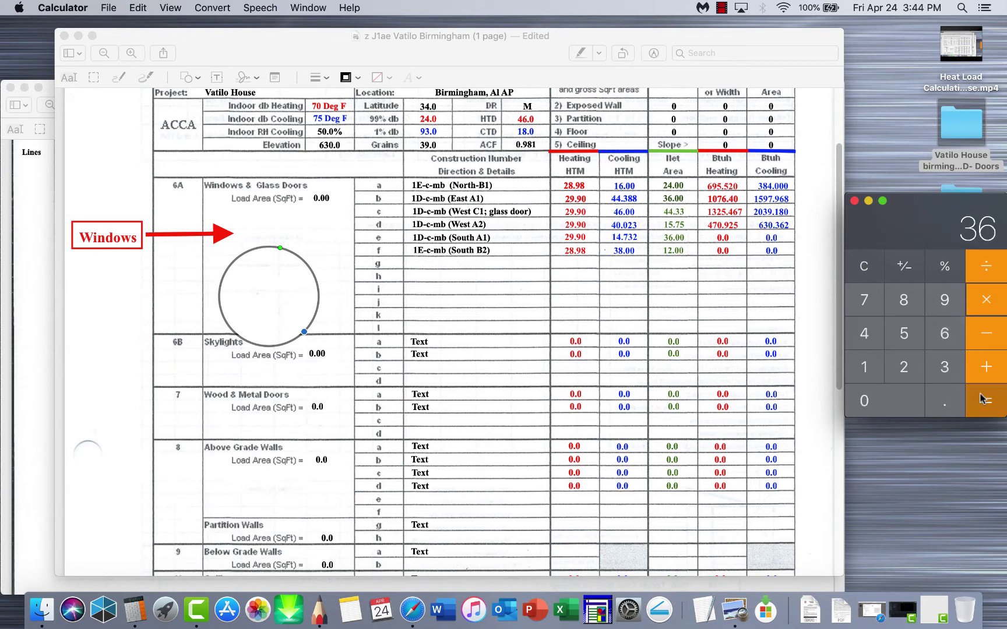
Type 1076.400 into row e's Btuh Heating cell and shift row c's heating value to line up.
{"action": "left_click", "coordinate": [728, 248]}
{"action": "left_click", "coordinate": [722, 240]}
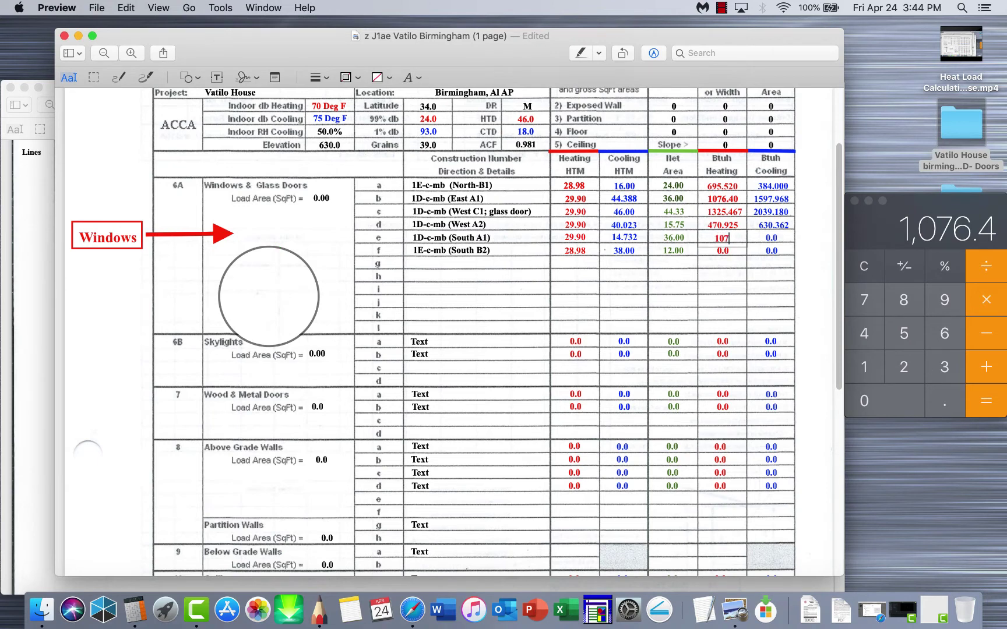
{"action": "type", "text": "1076.400"}
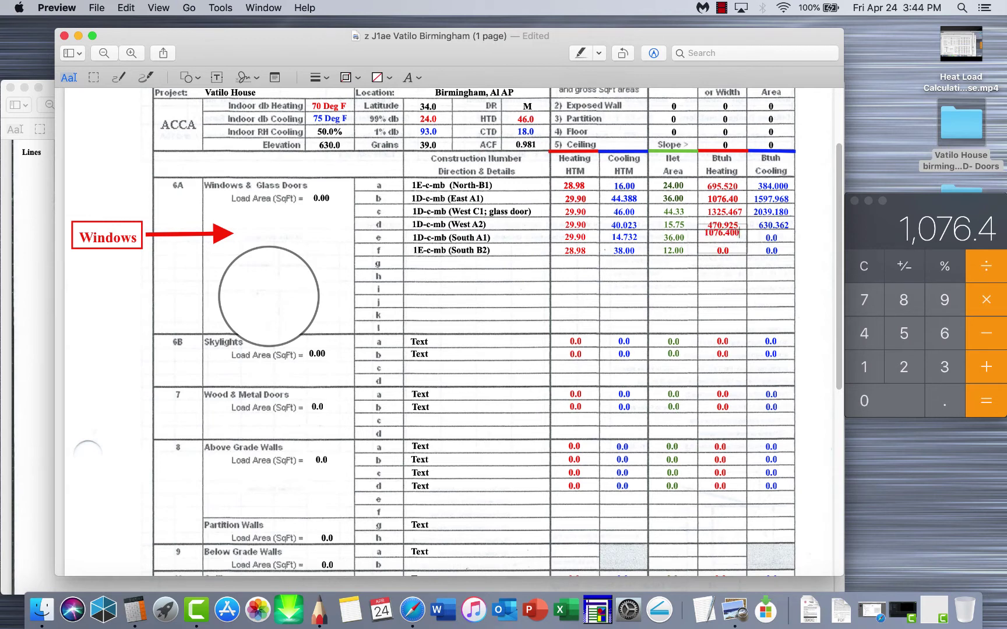
{"action": "left_click_drag", "start_coordinate": [748, 231], "coordinate": [689, 236]}
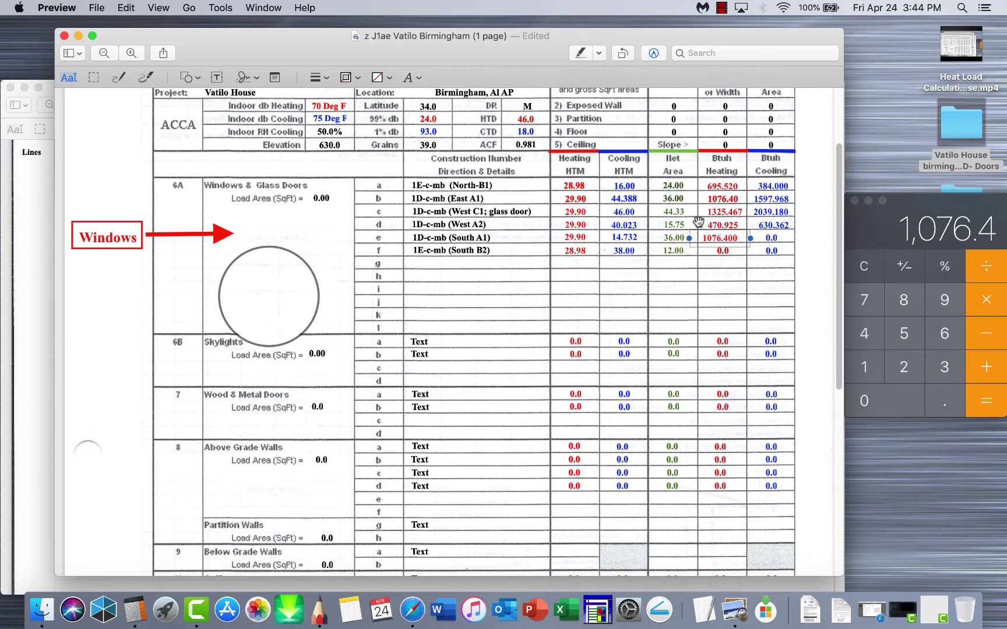
{"action": "left_click", "coordinate": [693, 210]}
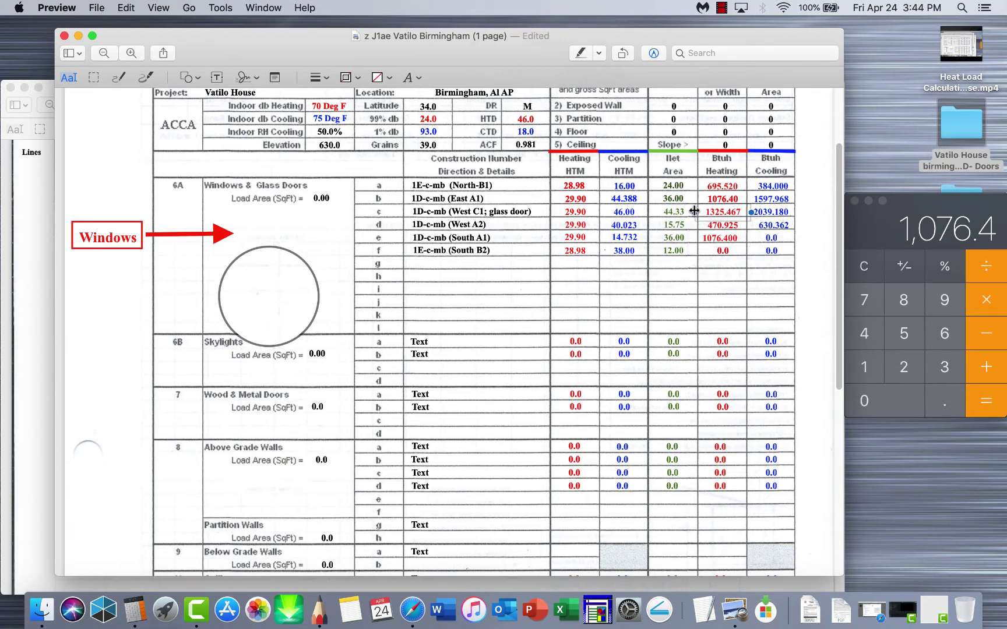
{"action": "left_click_drag", "start_coordinate": [694, 211], "coordinate": [751, 200]}
Append a 0 so row b's heating reads 1076.400, align it, and widen row a's 695.520 box.
{"action": "key", "text": "super+a"}
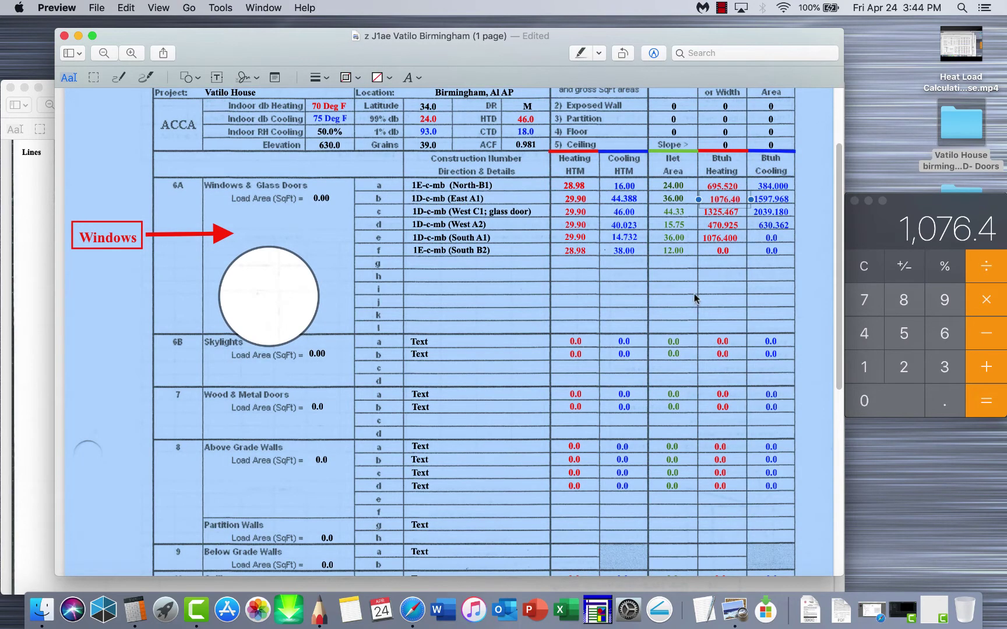
{"action": "left_click", "coordinate": [695, 298]}
{"action": "left_click", "coordinate": [723, 200]}
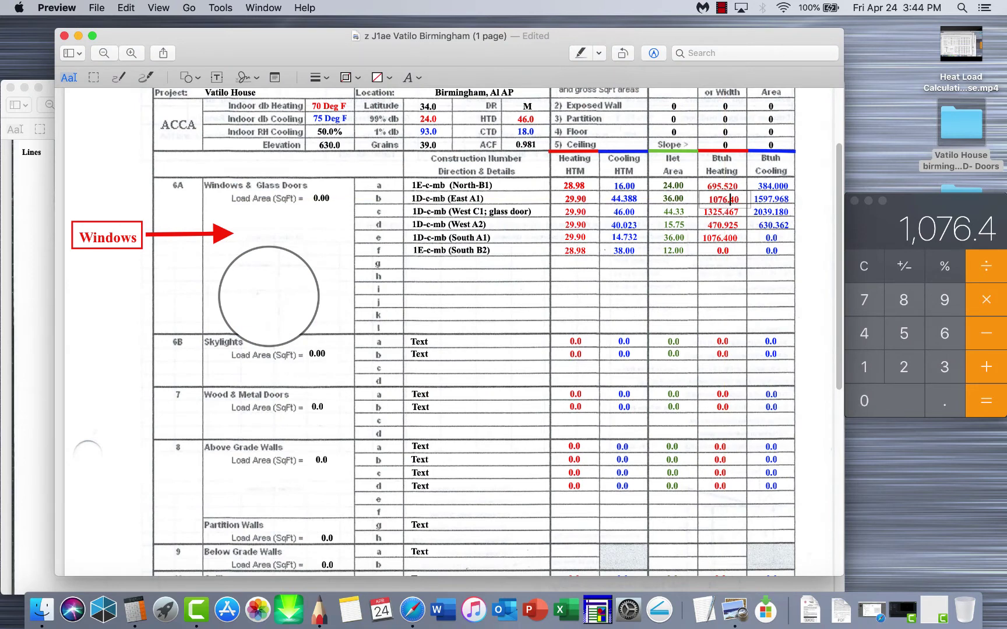
{"action": "type", "text": "0"}
{"action": "left_click_drag", "start_coordinate": [700, 199], "coordinate": [689, 198]}
{"action": "left_click", "coordinate": [710, 184]}
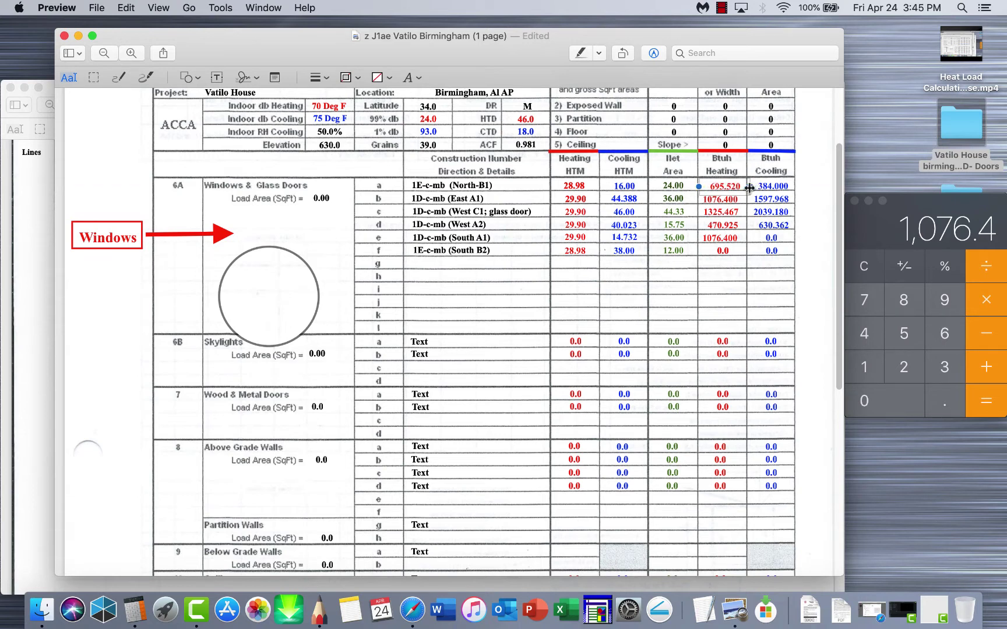
{"action": "left_click_drag", "start_coordinate": [746, 187], "coordinate": [746, 187]}
{"action": "left_click", "coordinate": [749, 281]}
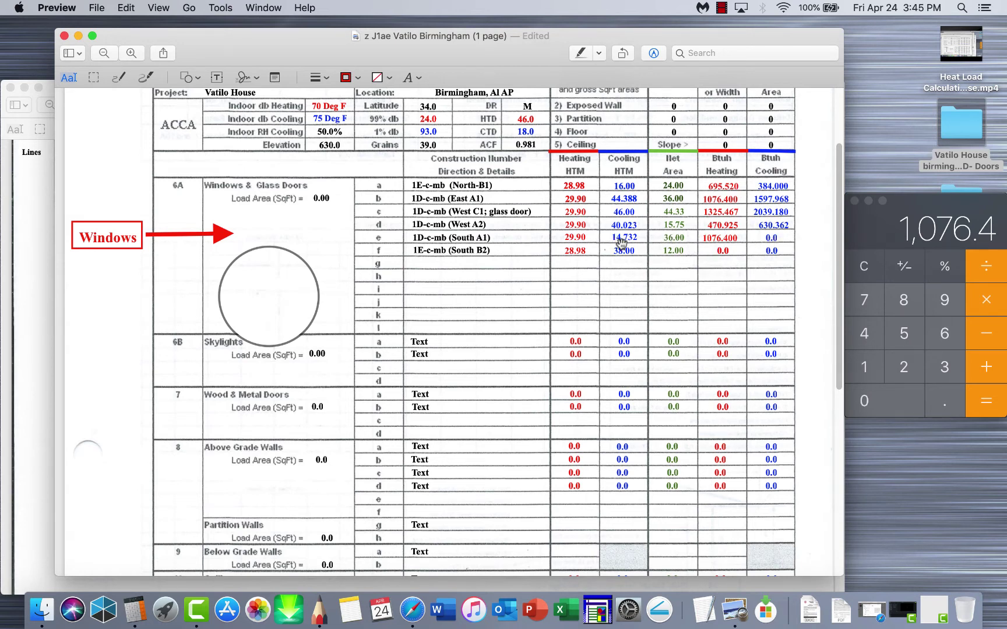
Compute 14.732 × 36 = 530.352 in Calculator.
{"action": "left_click", "coordinate": [864, 266]}
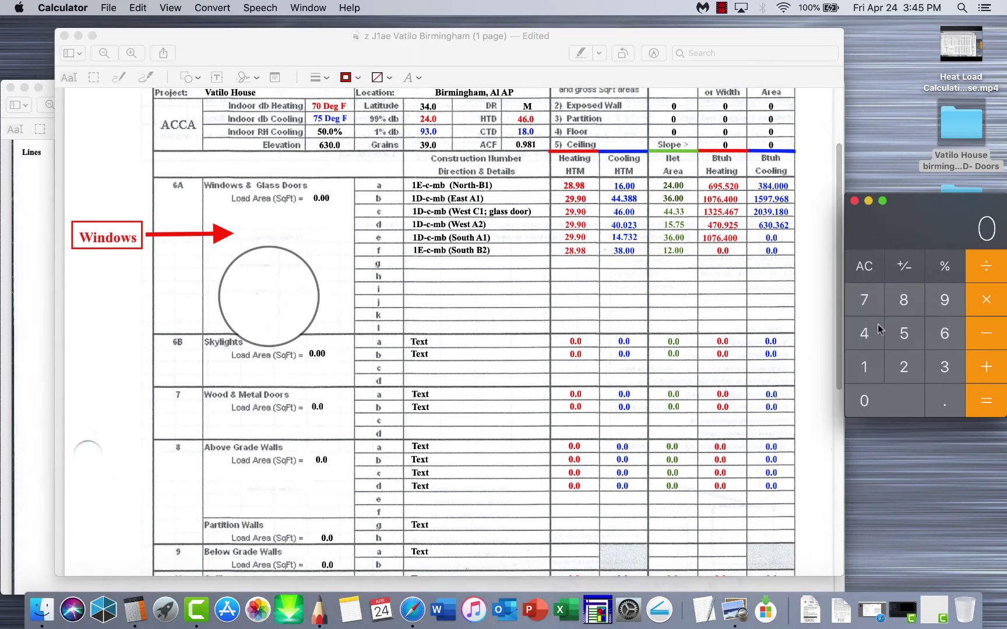
{"action": "left_click", "coordinate": [868, 362]}
{"action": "left_click", "coordinate": [877, 338]}
{"action": "left_click", "coordinate": [935, 402]}
{"action": "left_click", "coordinate": [866, 300]}
{"action": "left_click", "coordinate": [941, 366]}
{"action": "left_click", "coordinate": [903, 366]}
{"action": "left_click", "coordinate": [979, 305]}
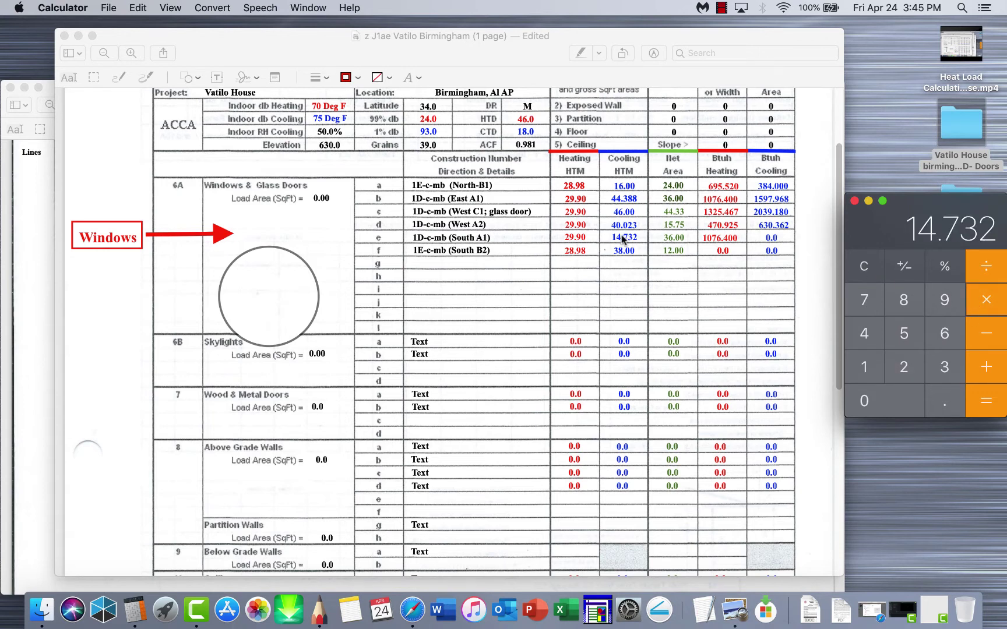
{"action": "left_click", "coordinate": [945, 370]}
{"action": "left_click", "coordinate": [945, 333]}
{"action": "left_click", "coordinate": [986, 401]}
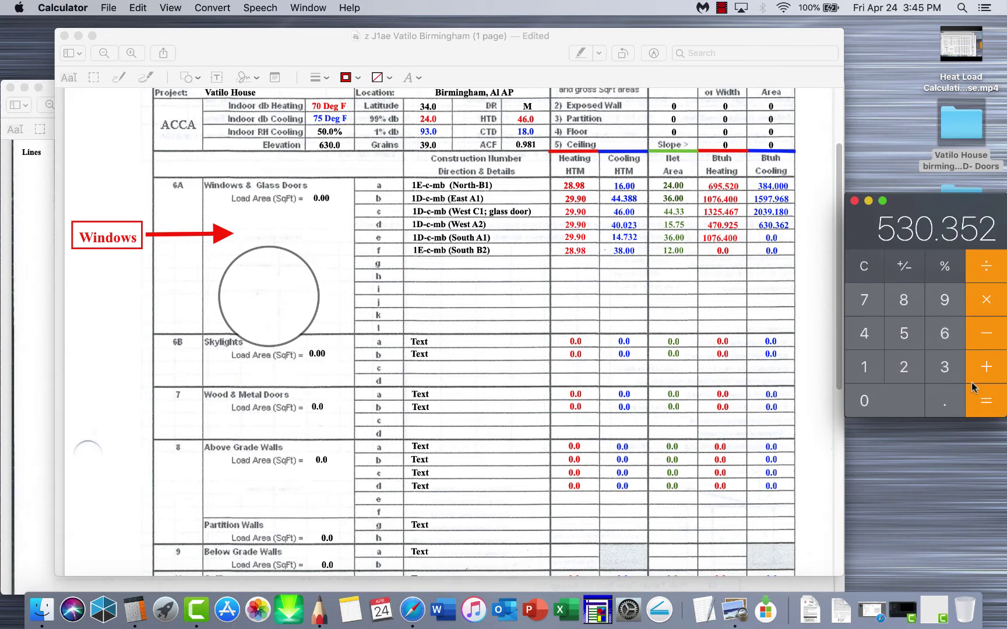
Replace row e's 0.0 Btuh Cooling with 530.352 and nudge it into place.
{"action": "left_click", "coordinate": [771, 240]}
{"action": "left_click", "coordinate": [770, 238]}
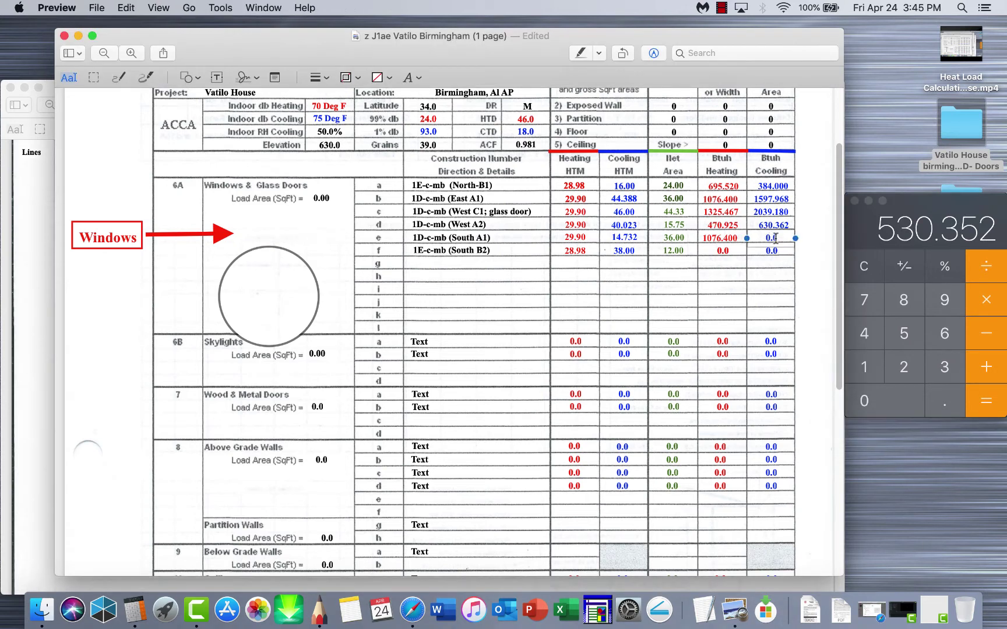
{"action": "double_click", "coordinate": [774, 238]}
{"action": "type", "text": "530.352"}
{"action": "left_click_drag", "start_coordinate": [797, 239], "coordinate": [800, 238]}
{"action": "left_click", "coordinate": [810, 257]}
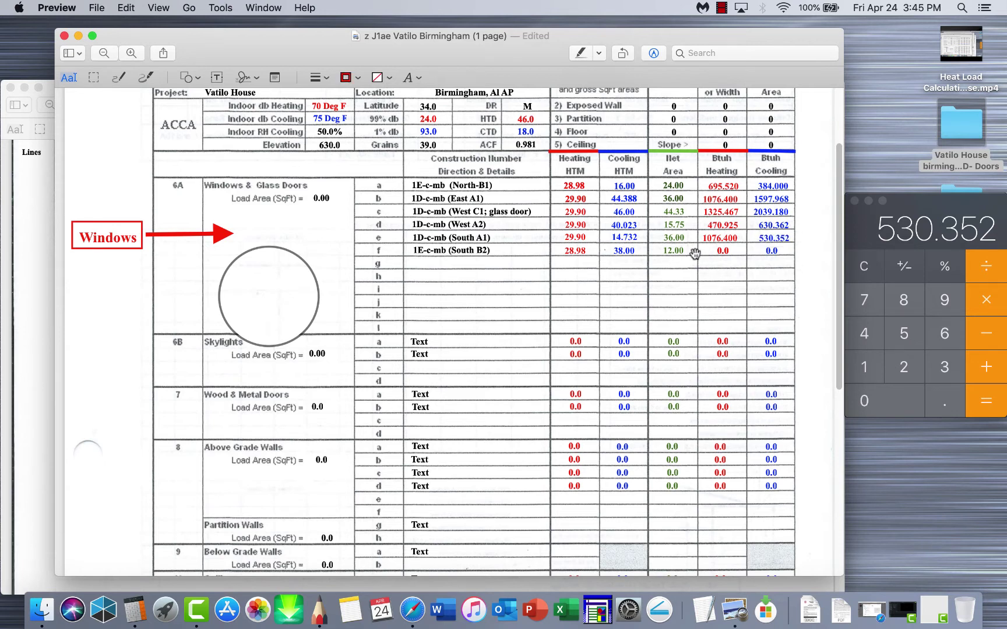
Compute row f's heating load, 28.98 × 2 = 57.96, in Calculator.
{"action": "left_click", "coordinate": [874, 270]}
{"action": "left_click", "coordinate": [863, 266]}
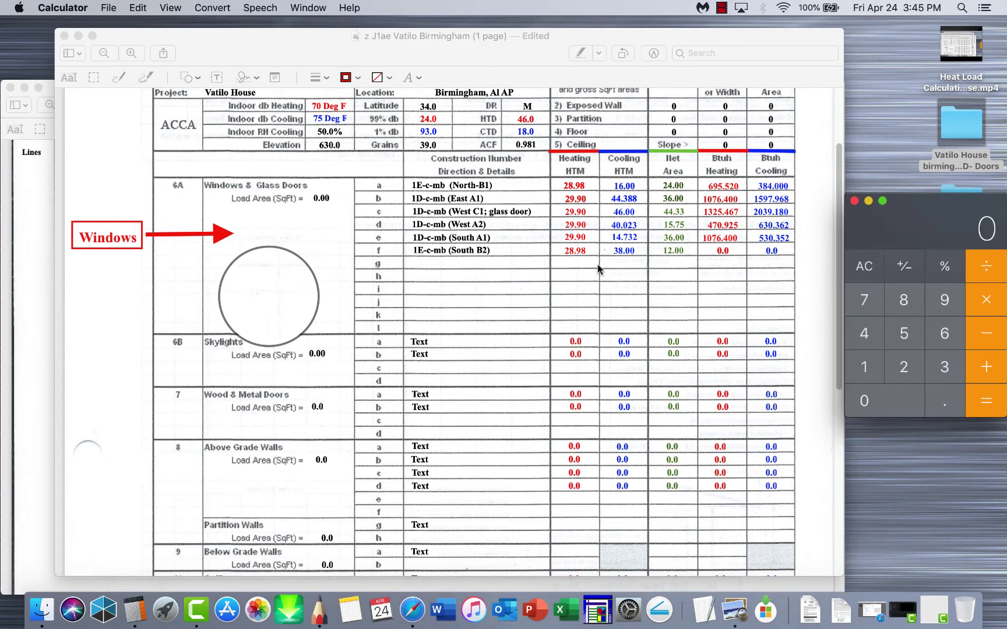
{"action": "left_click", "coordinate": [908, 361]}
{"action": "left_click", "coordinate": [904, 300]}
{"action": "left_click", "coordinate": [945, 401]}
{"action": "left_click", "coordinate": [936, 306]}
{"action": "left_click", "coordinate": [904, 299]}
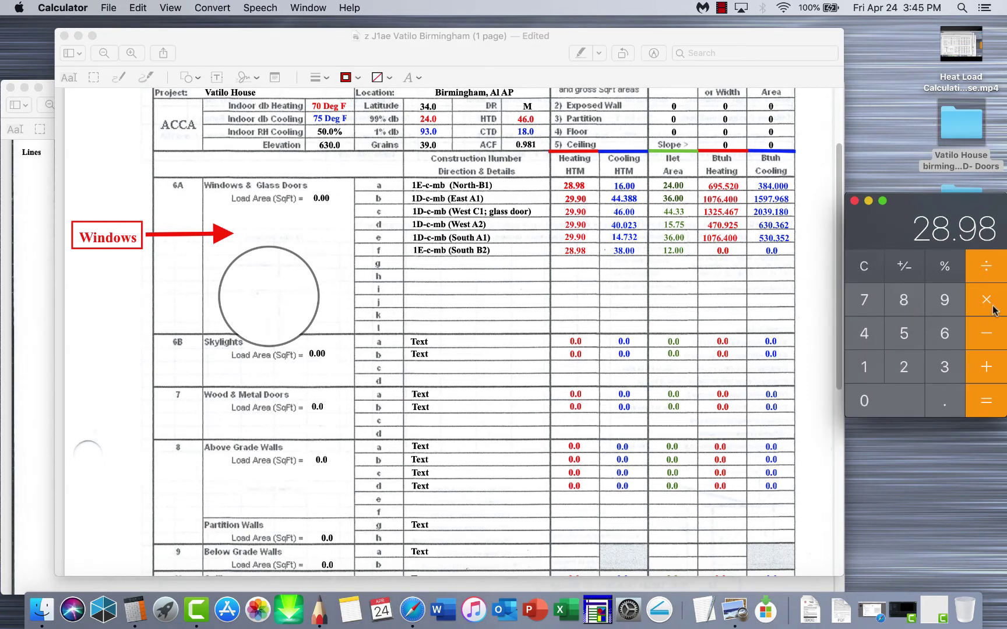
{"action": "left_click", "coordinate": [985, 299]}
{"action": "left_click", "coordinate": [903, 367]}
{"action": "left_click", "coordinate": [984, 400]}
Enter 57.960 as row f's Btuh Heating value and widen its box to align.
{"action": "left_click", "coordinate": [733, 252]}
{"action": "double_click", "coordinate": [729, 253]}
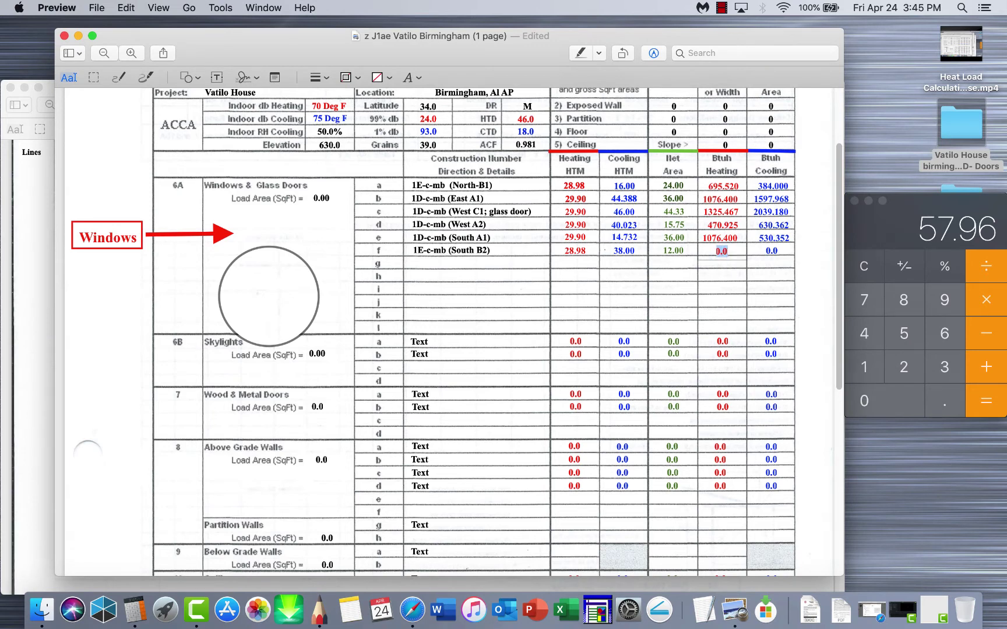
{"action": "type", "text": "57.960"}
{"action": "left_click", "coordinate": [739, 277]}
{"action": "left_click", "coordinate": [739, 252]}
{"action": "left_click_drag", "start_coordinate": [746, 252], "coordinate": [752, 251]}
Compute 38 × 12 = 456 and enter 456.000 as row f's Btuh Cooling, widening its box.
{"action": "left_click_drag", "start_coordinate": [767, 252], "coordinate": [772, 251]}
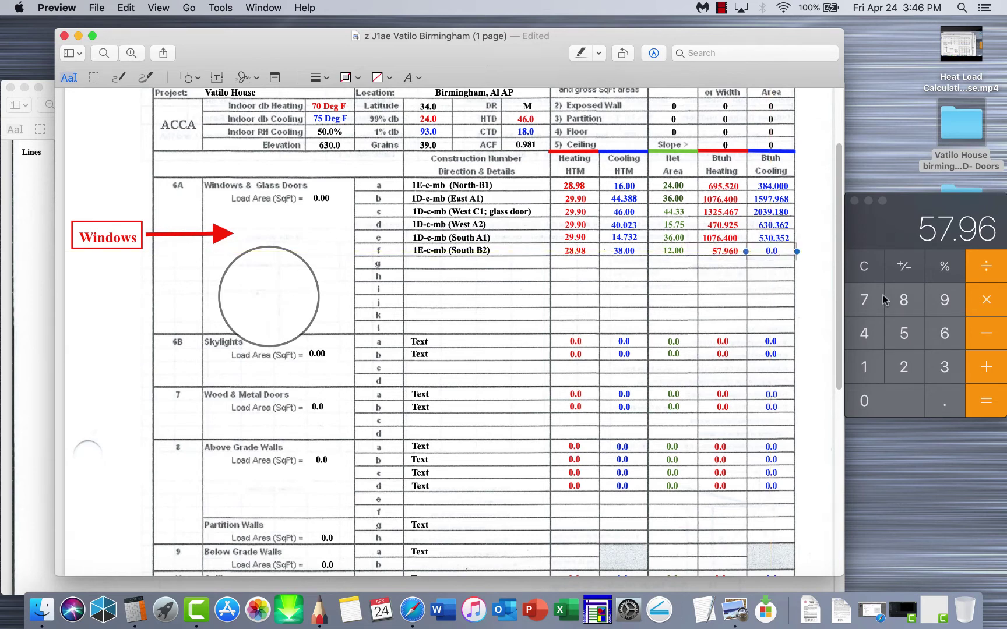
{"action": "left_click", "coordinate": [877, 271]}
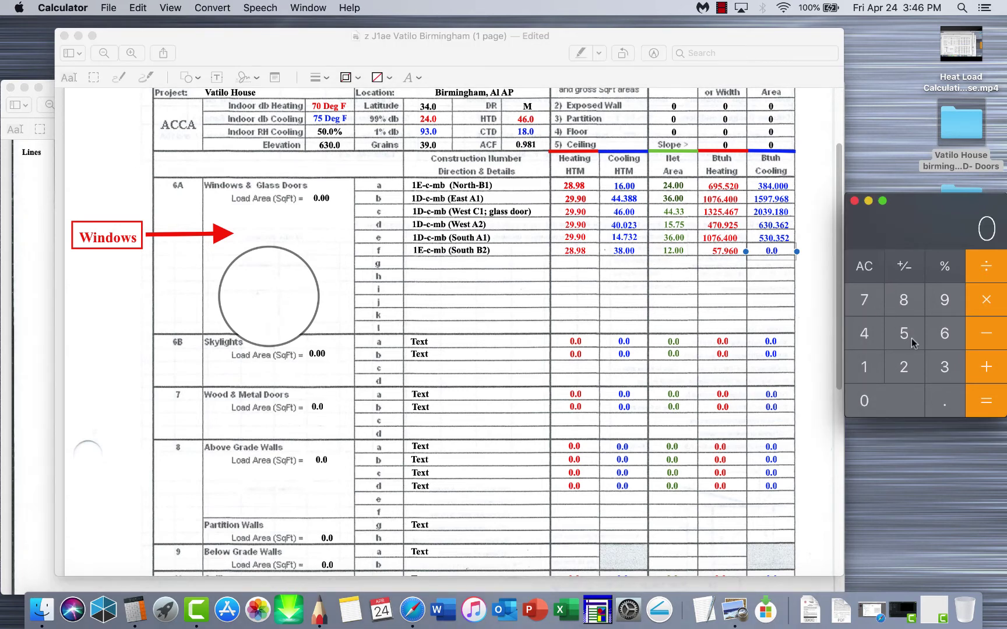
{"action": "left_click", "coordinate": [939, 366]}
{"action": "left_click", "coordinate": [904, 303]}
{"action": "left_click", "coordinate": [986, 298]}
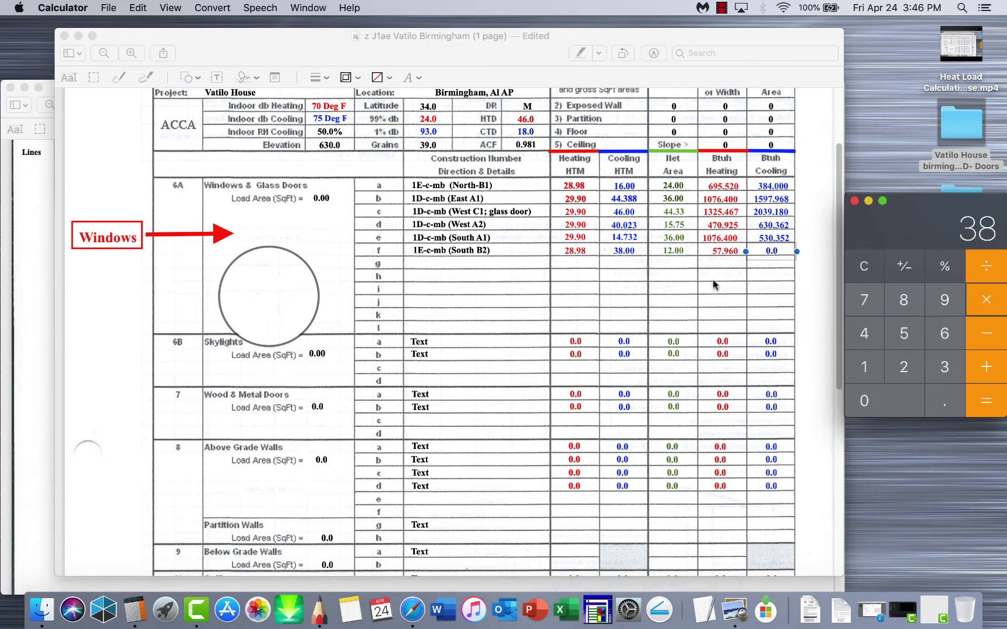
{"action": "left_click", "coordinate": [864, 367]}
{"action": "left_click", "coordinate": [915, 367]}
{"action": "left_click", "coordinate": [985, 391]}
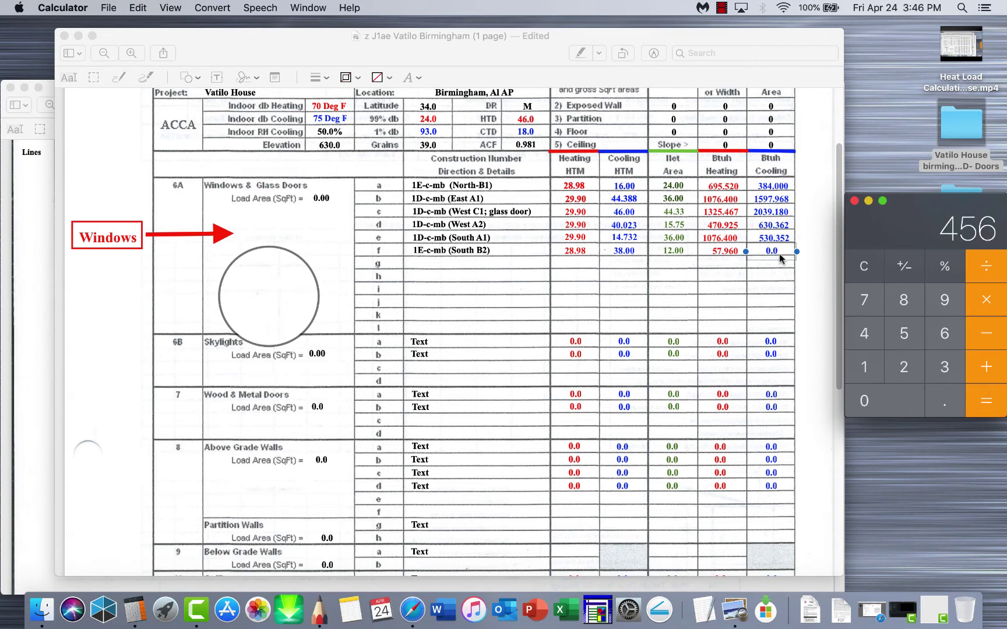
{"action": "left_click", "coordinate": [776, 252]}
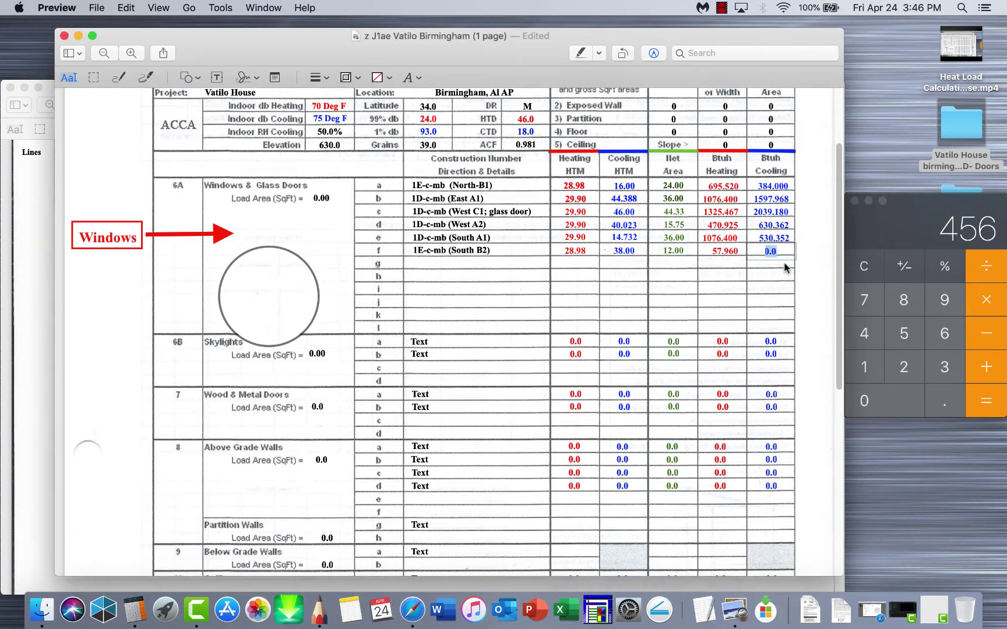
{"action": "type", "text": "456.000"}
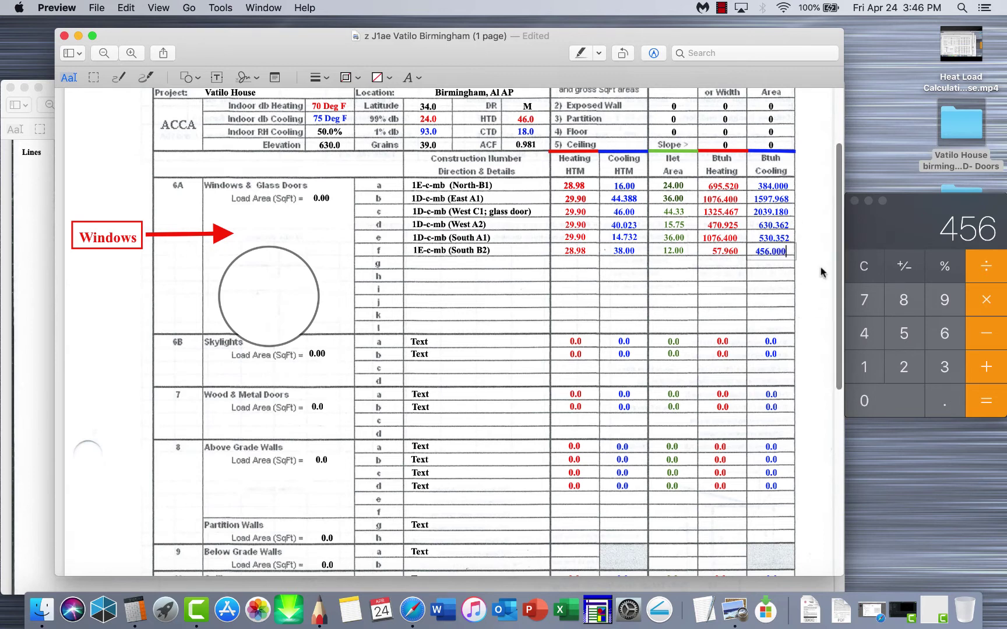
{"action": "left_click", "coordinate": [797, 247]}
{"action": "left_click_drag", "start_coordinate": [797, 247], "coordinate": [803, 248]}
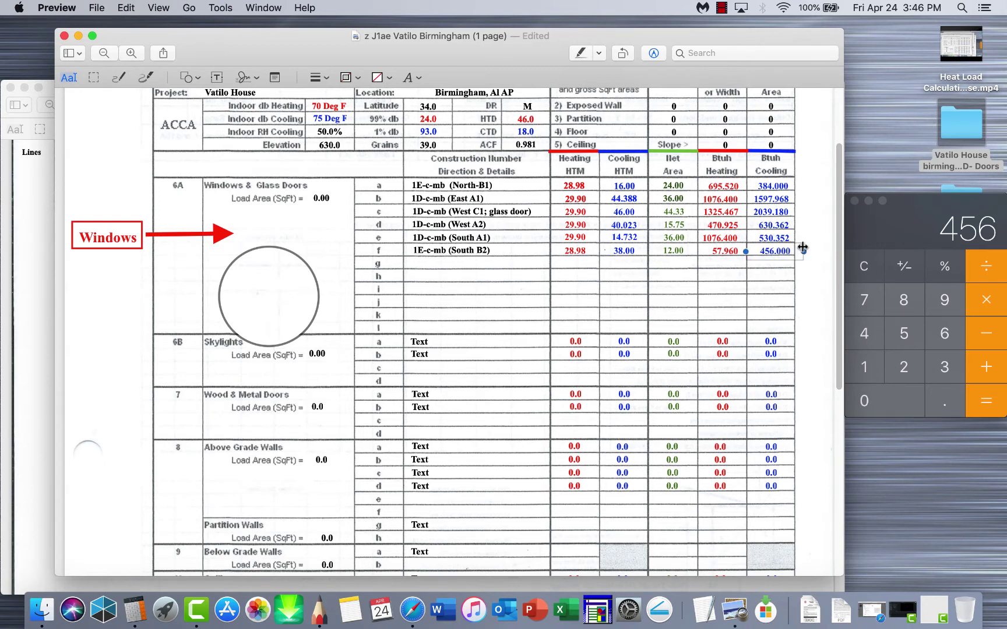
Widen the cooling value boxes of rows a–d, including 2039.180 and 384.000, to align the column.
{"action": "left_click", "coordinate": [790, 203]}
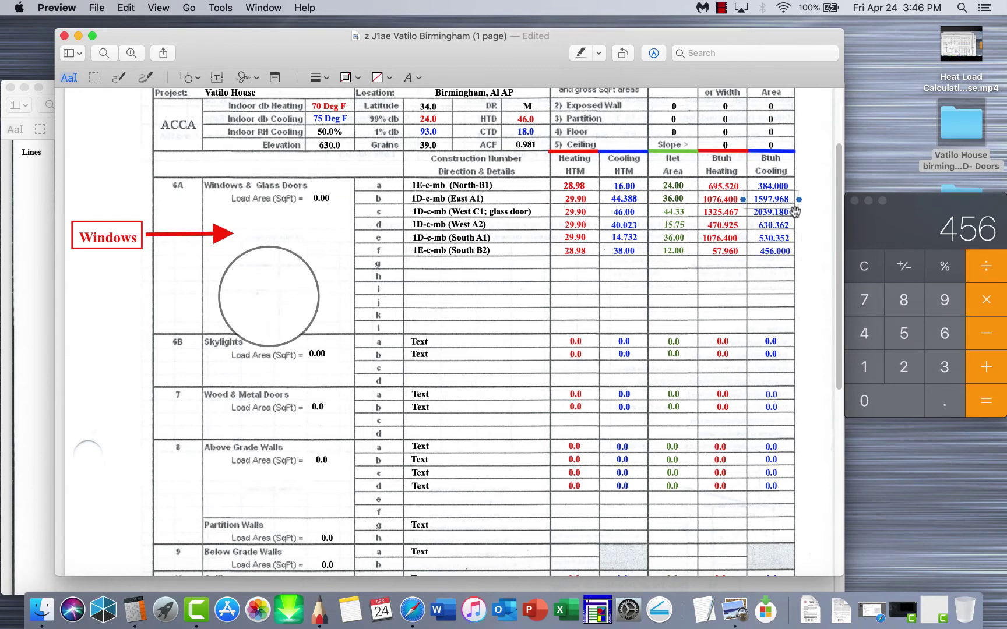
{"action": "left_click", "coordinate": [794, 212]}
{"action": "left_click_drag", "start_coordinate": [797, 214], "coordinate": [801, 225]}
{"action": "left_click", "coordinate": [799, 225]}
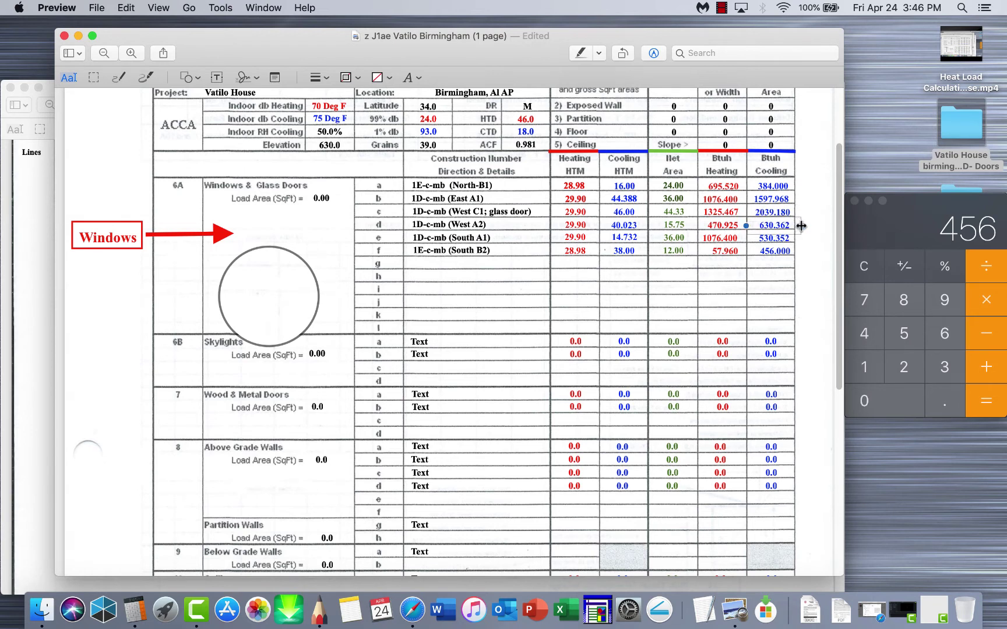
{"action": "left_click", "coordinate": [793, 185]}
{"action": "left_click_drag", "start_coordinate": [796, 187], "coordinate": [801, 187]}
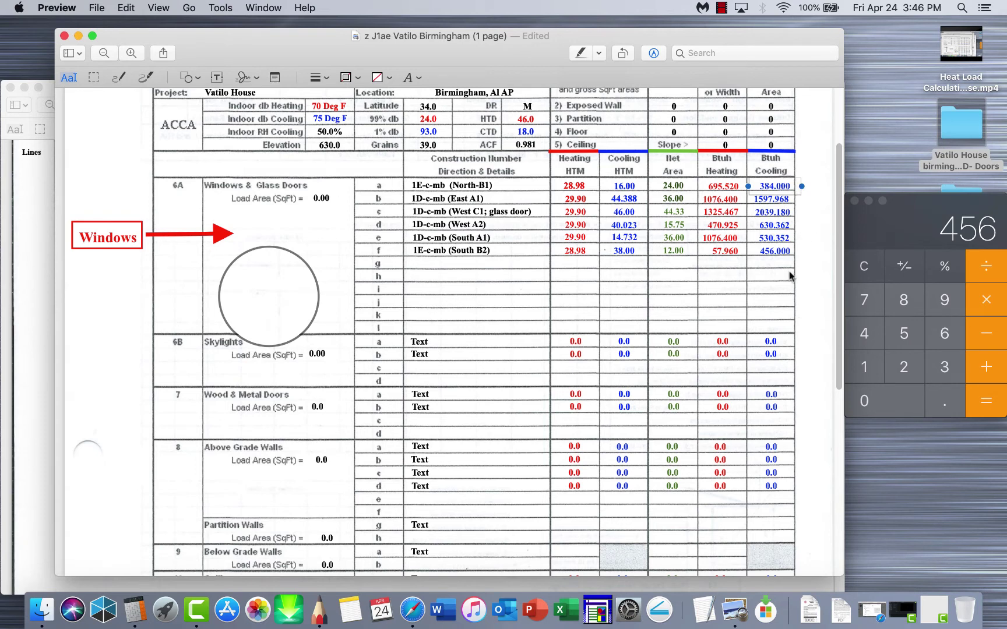
{"action": "left_click", "coordinate": [724, 308]}
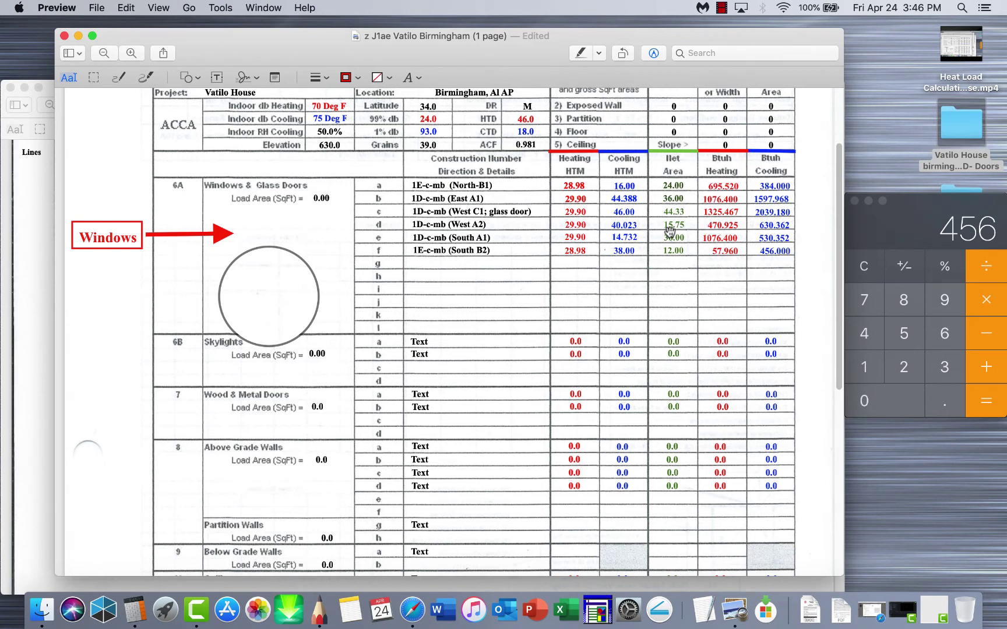
In Calculator, start the net area total with rows a–c: 24, 36 and 44.33 sq ft.
{"action": "left_click", "coordinate": [874, 270]}
{"action": "left_click", "coordinate": [874, 270]}
{"action": "left_click", "coordinate": [900, 370]}
{"action": "left_click", "coordinate": [873, 338]}
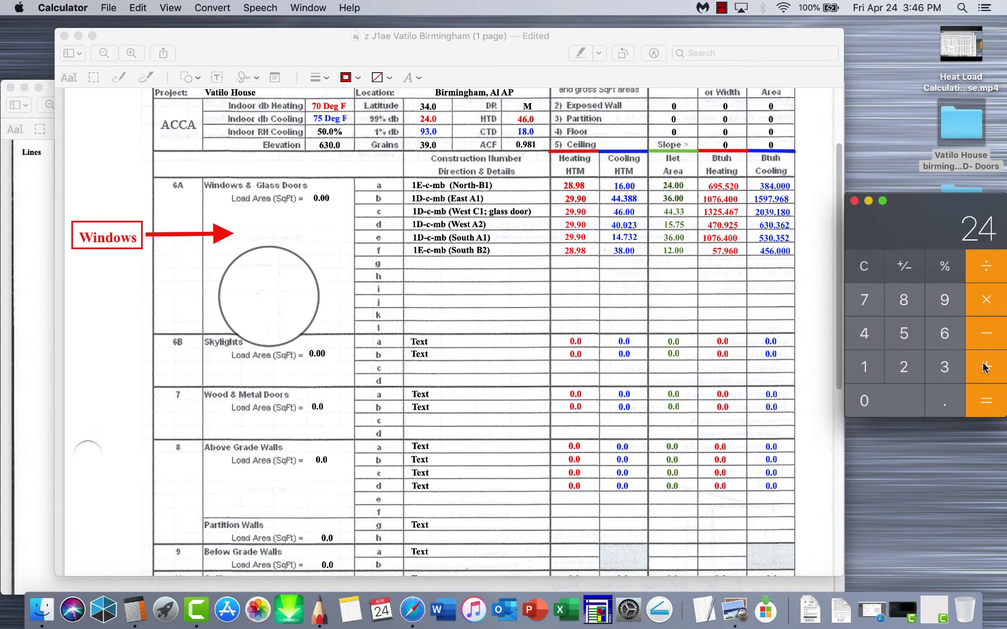
{"action": "left_click", "coordinate": [984, 367]}
{"action": "left_click", "coordinate": [944, 367]}
{"action": "left_click", "coordinate": [944, 333]}
{"action": "left_click", "coordinate": [984, 367]}
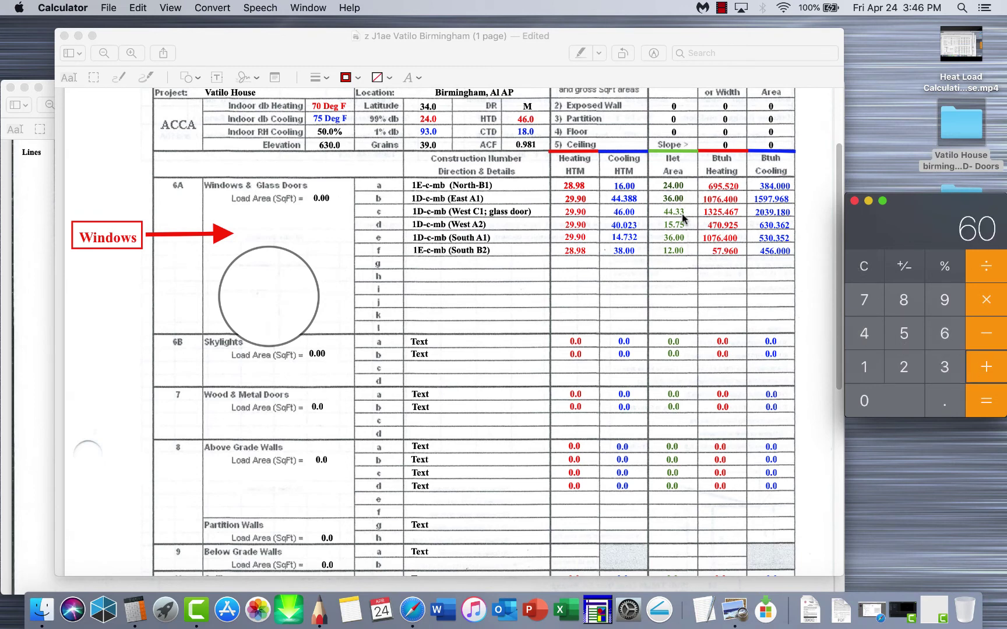
{"action": "left_click", "coordinate": [864, 334]}
{"action": "left_click", "coordinate": [864, 333]}
{"action": "left_click", "coordinate": [943, 402]}
{"action": "left_click", "coordinate": [944, 367]}
{"action": "left_click", "coordinate": [944, 367]}
{"action": "left_click", "coordinate": [984, 367]}
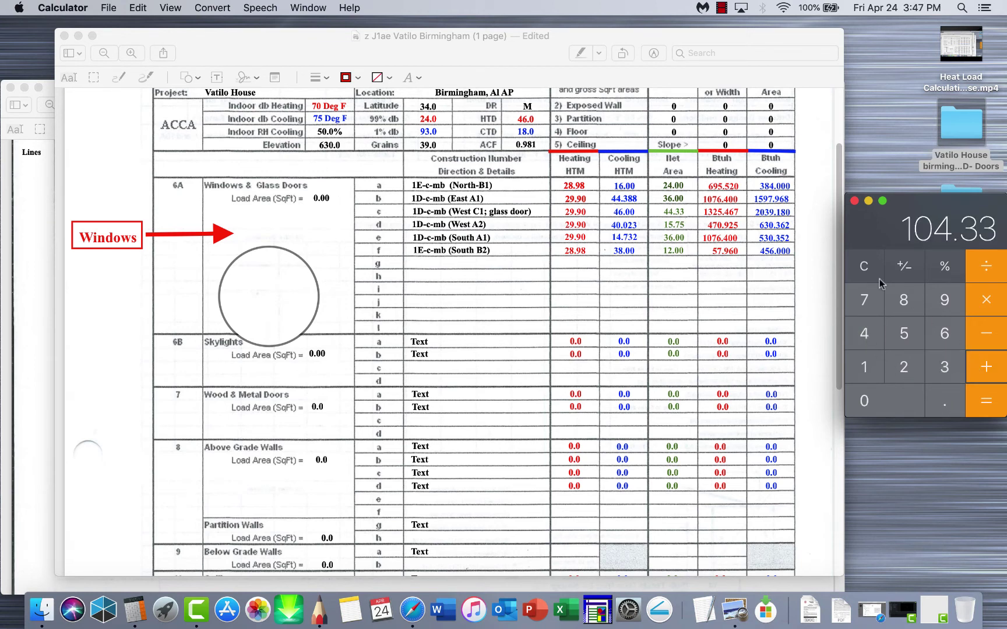
Add rows d–f (15.75, 36, 12 sq ft) to reach a total of 168.08.
{"action": "left_click", "coordinate": [867, 366]}
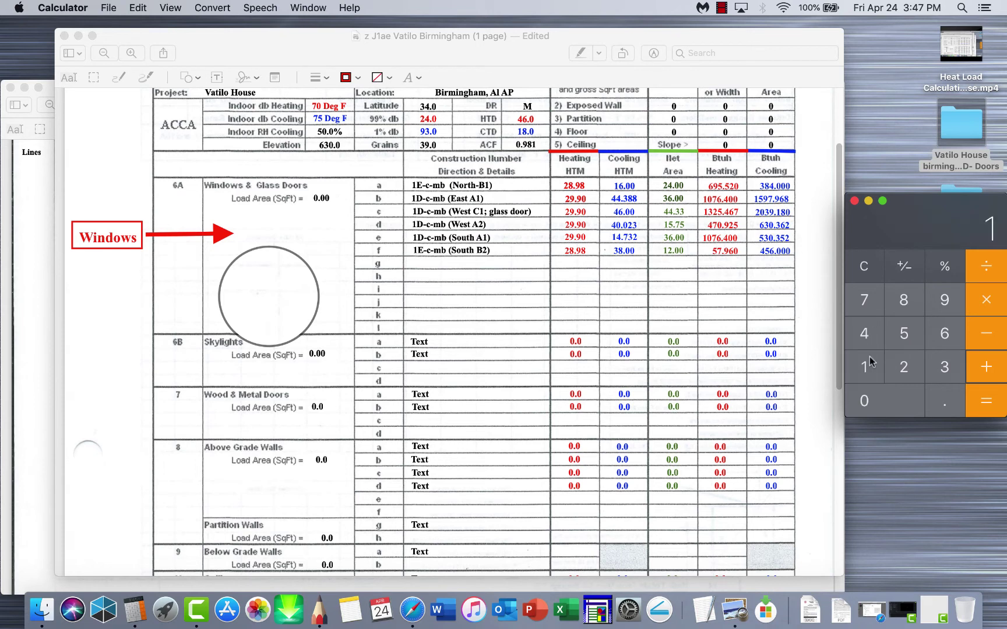
{"action": "left_click", "coordinate": [895, 345]}
{"action": "left_click", "coordinate": [940, 400]}
{"action": "left_click", "coordinate": [867, 303]}
{"action": "left_click", "coordinate": [904, 334]}
{"action": "left_click", "coordinate": [985, 367]}
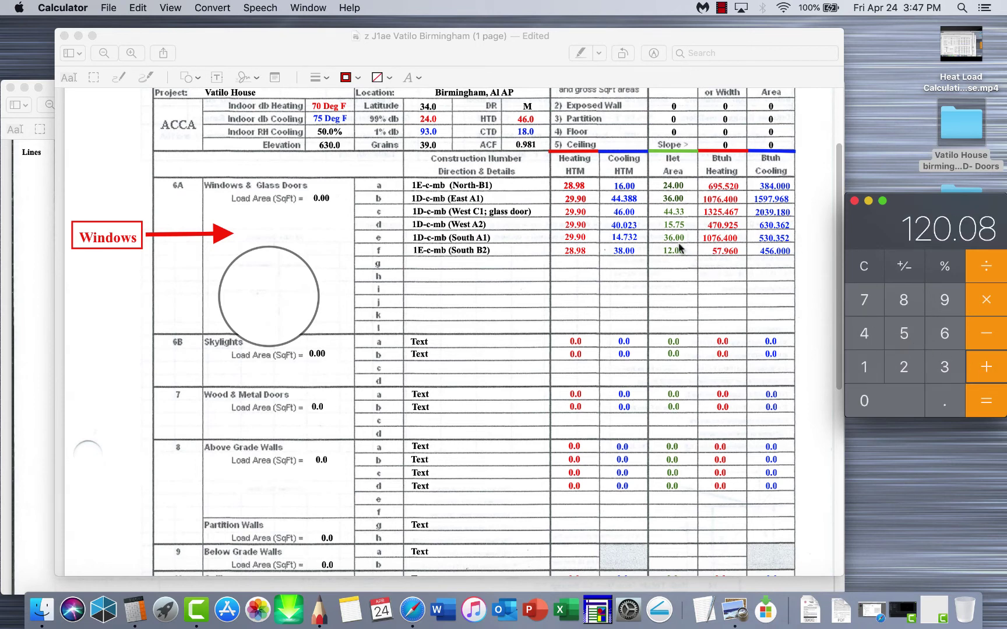
{"action": "left_click", "coordinate": [945, 366]}
{"action": "left_click", "coordinate": [944, 334]}
{"action": "left_click", "coordinate": [969, 365]}
{"action": "left_click", "coordinate": [862, 368]}
{"action": "left_click", "coordinate": [903, 367]}
{"action": "left_click", "coordinate": [986, 400]}
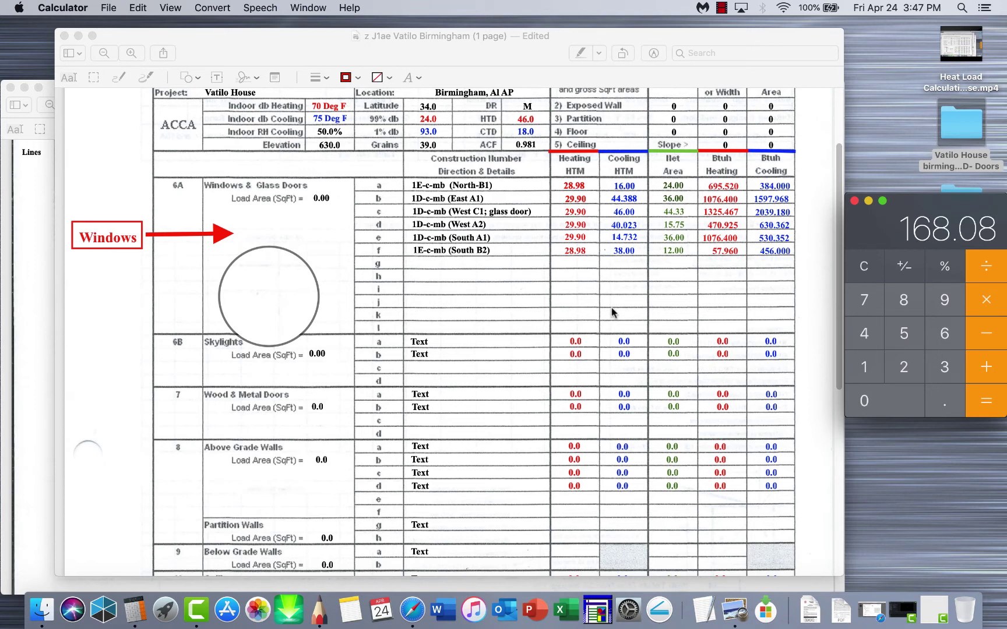
Type 168.080 into the Windows & Glass Doors Load Area box on the J1ae form.
{"action": "left_click", "coordinate": [319, 204]}
{"action": "double_click", "coordinate": [320, 199]}
{"action": "type", "text": "16"}
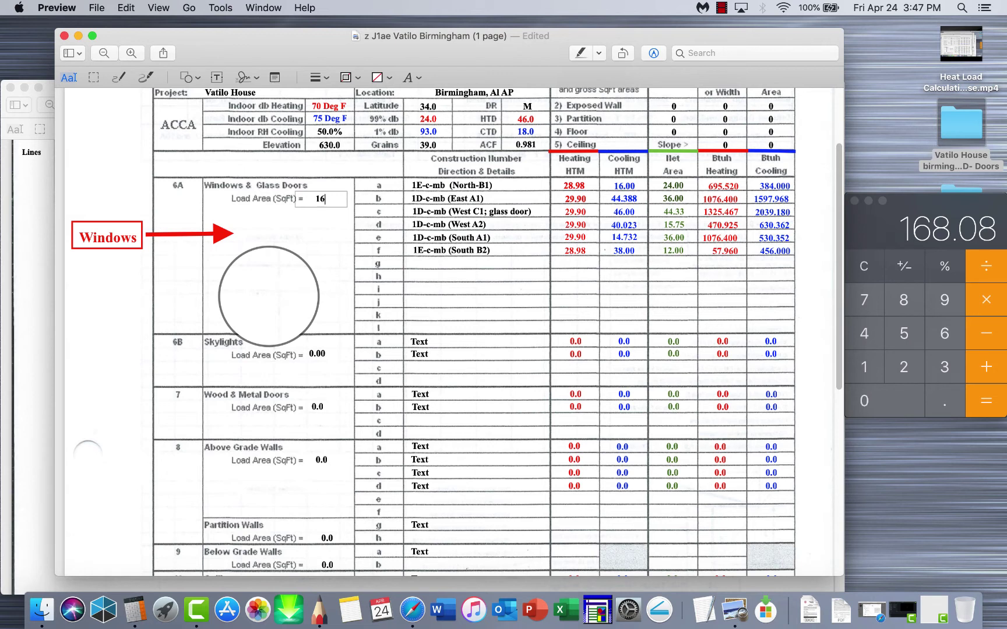
{"action": "type", "text": "8.080"}
Commit the 168.080 load area and drag the magnifier loupe onto the construction-details column.
{"action": "left_click", "coordinate": [321, 257]}
{"action": "left_click", "coordinate": [313, 273]}
{"action": "mouse_move", "coordinate": [313, 274]}
{"action": "left_mouse_down"}
{"action": "mouse_move", "coordinate": [332, 269]}
{"action": "mouse_move", "coordinate": [362, 225]}
{"action": "mouse_move", "coordinate": [362, 185]}
{"action": "mouse_move", "coordinate": [547, 224]}
{"action": "mouse_move", "coordinate": [589, 198]}
{"action": "mouse_move", "coordinate": [605, 163]}
{"action": "mouse_move", "coordinate": [598, 183]}
{"action": "mouse_move", "coordinate": [612, 206]}
{"action": "mouse_move", "coordinate": [657, 179]}
{"action": "mouse_move", "coordinate": [669, 223]}
{"action": "mouse_move", "coordinate": [720, 178]}
{"action": "mouse_move", "coordinate": [752, 219]}
{"action": "mouse_move", "coordinate": [821, 183]}
{"action": "mouse_move", "coordinate": [784, 220]}
{"action": "mouse_move", "coordinate": [819, 206]}
{"action": "mouse_move", "coordinate": [693, 274]}
{"action": "mouse_move", "coordinate": [493, 321]}
{"action": "left_mouse_up"}
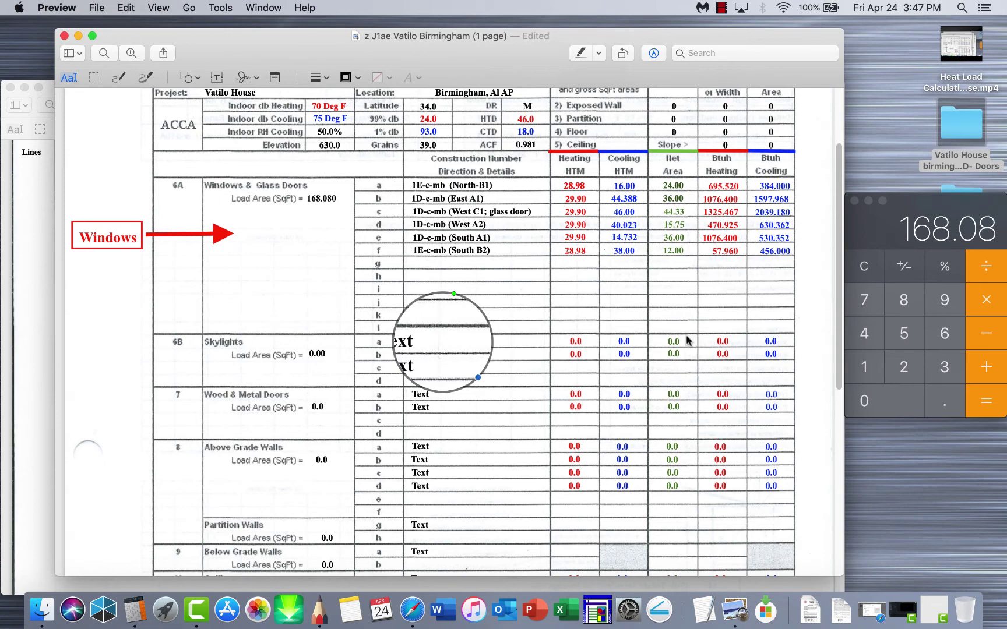
{"action": "scroll", "coordinate": [750, 243], "scroll_direction": "down", "scroll_amount": 5}
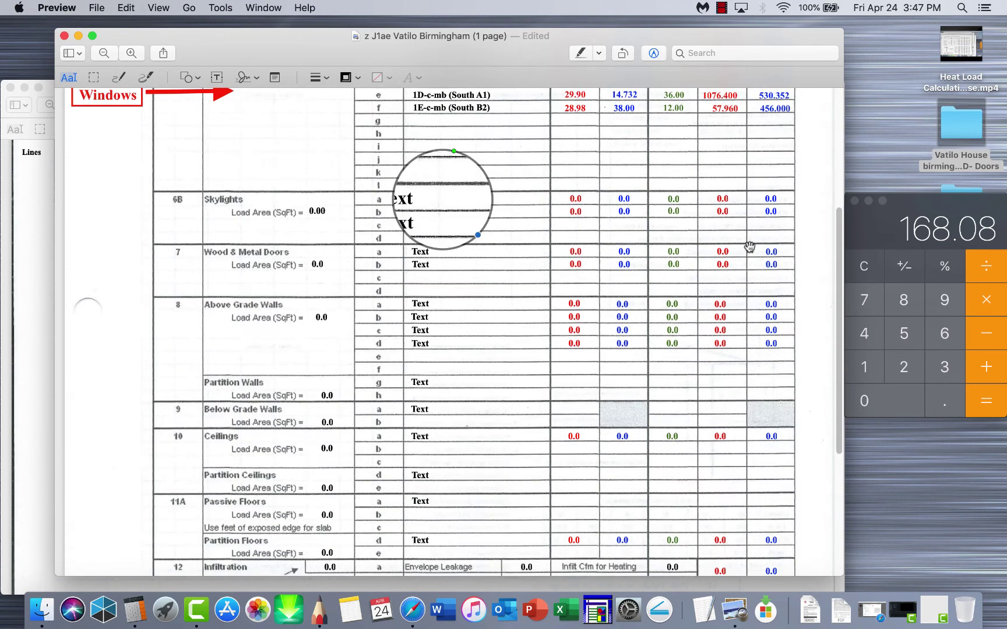
{"action": "scroll", "coordinate": [752, 247], "scroll_direction": "down", "scroll_amount": 9}
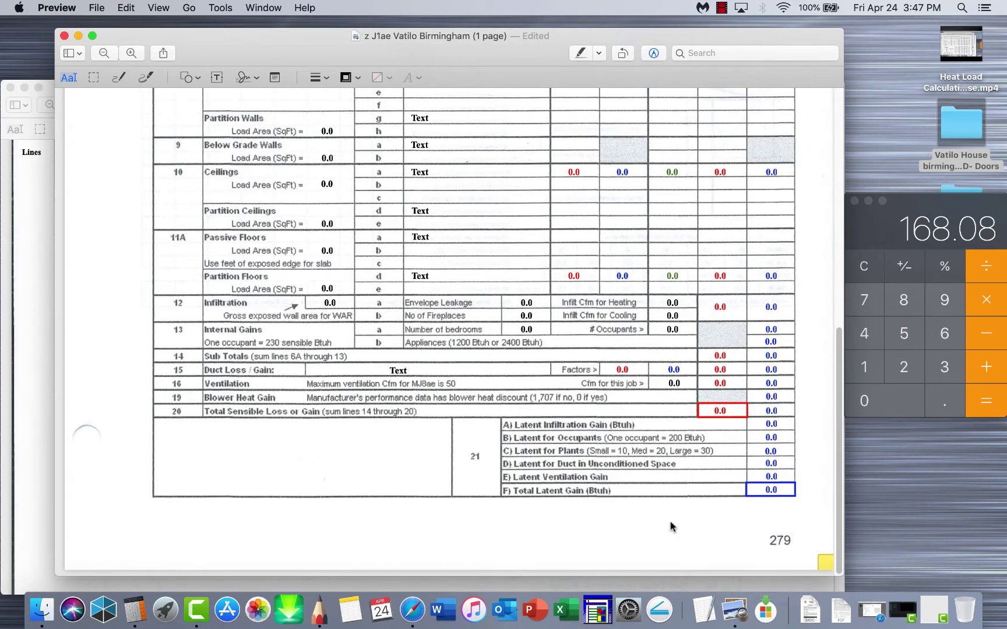
{"action": "scroll", "coordinate": [725, 396], "scroll_direction": "up", "scroll_amount": 14}
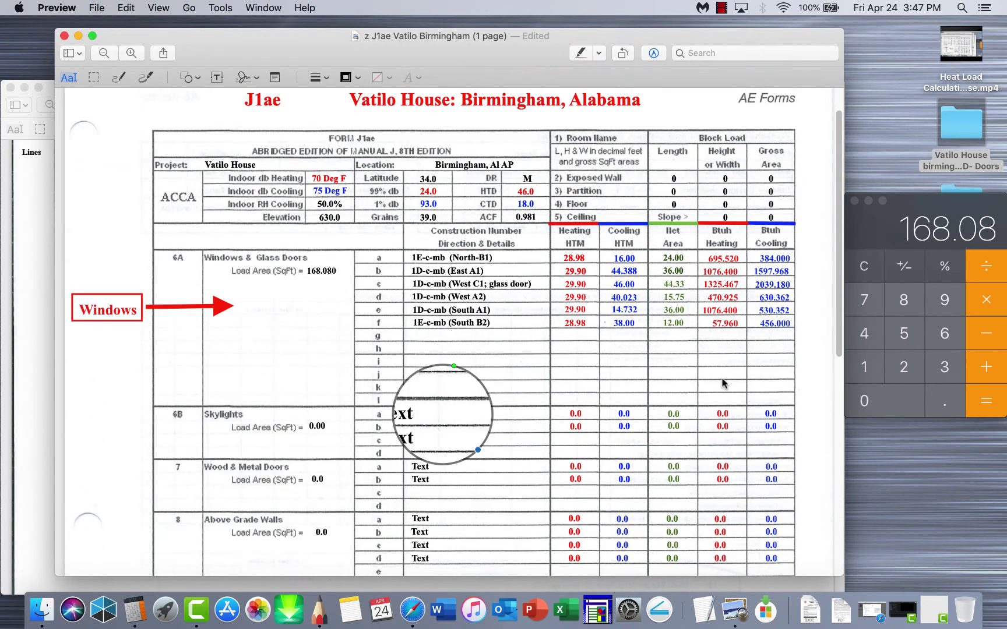
{"action": "scroll", "coordinate": [724, 383], "scroll_direction": "up", "scroll_amount": 1}
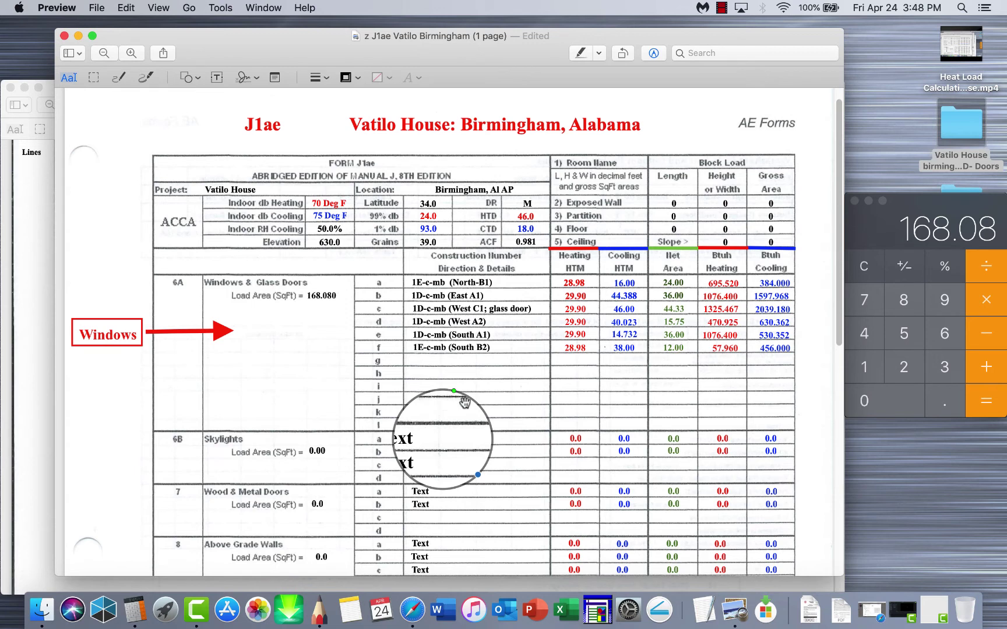
Move the magnifier loupe across the window rows onto their HTM columns, then bring Worksheet A/B forward.
{"action": "mouse_move", "coordinate": [465, 402]}
{"action": "left_mouse_down"}
{"action": "mouse_move", "coordinate": [404, 374]}
{"action": "mouse_move", "coordinate": [334, 402]}
{"action": "mouse_move", "coordinate": [254, 411]}
{"action": "mouse_move", "coordinate": [198, 358]}
{"action": "mouse_move", "coordinate": [292, 409]}
{"action": "mouse_move", "coordinate": [266, 419]}
{"action": "mouse_move", "coordinate": [356, 466]}
{"action": "mouse_move", "coordinate": [451, 438]}
{"action": "mouse_move", "coordinate": [686, 421]}
{"action": "mouse_move", "coordinate": [748, 428]}
{"action": "mouse_move", "coordinate": [552, 426]}
{"action": "mouse_move", "coordinate": [486, 411]}
{"action": "left_mouse_up"}
{"action": "mouse_move", "coordinate": [488, 371]}
{"action": "left_mouse_down"}
{"action": "mouse_move", "coordinate": [493, 286]}
{"action": "mouse_move", "coordinate": [755, 285]}
{"action": "mouse_move", "coordinate": [606, 285]}
{"action": "mouse_move", "coordinate": [648, 316]}
{"action": "mouse_move", "coordinate": [570, 291]}
{"action": "mouse_move", "coordinate": [556, 382]}
{"action": "mouse_move", "coordinate": [474, 414]}
{"action": "mouse_move", "coordinate": [510, 382]}
{"action": "mouse_move", "coordinate": [556, 380]}
{"action": "mouse_move", "coordinate": [550, 386]}
{"action": "left_mouse_up"}
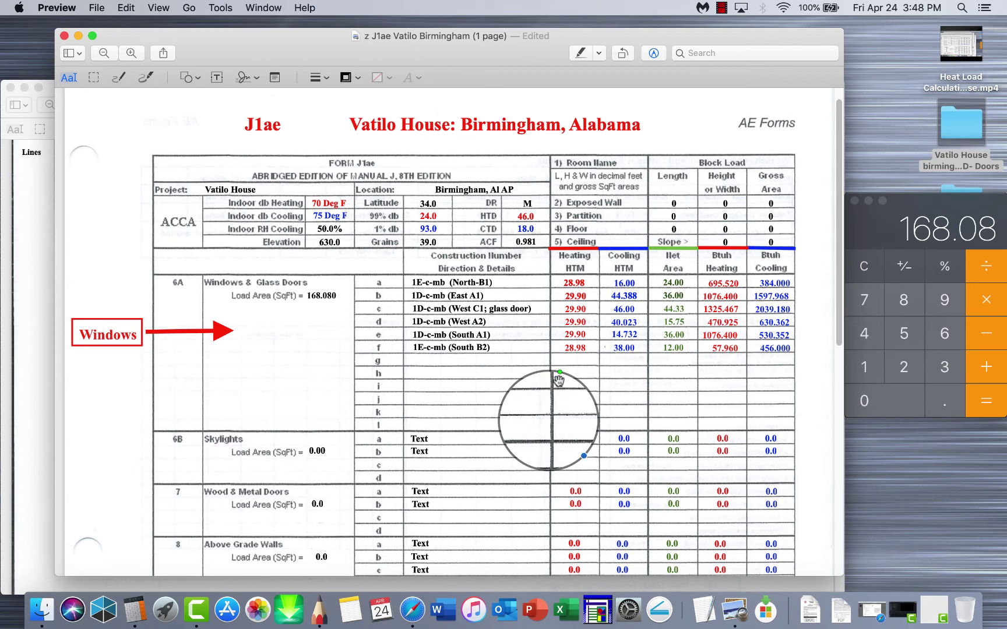
{"action": "mouse_move", "coordinate": [579, 382]}
{"action": "left_mouse_down"}
{"action": "mouse_move", "coordinate": [524, 401]}
{"action": "mouse_move", "coordinate": [501, 396]}
{"action": "mouse_move", "coordinate": [479, 386]}
{"action": "mouse_move", "coordinate": [492, 352]}
{"action": "mouse_move", "coordinate": [498, 386]}
{"action": "mouse_move", "coordinate": [531, 417]}
{"action": "left_mouse_up"}
{"action": "left_click", "coordinate": [26, 232]}
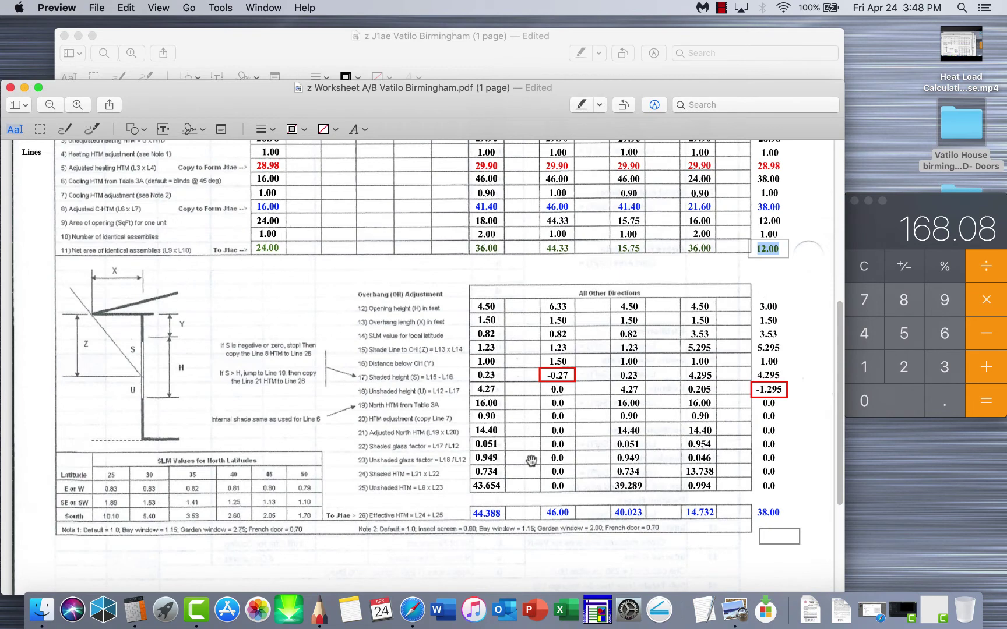
Finish editing the 12.00 annotation and scroll through the worksheet to review it.
{"action": "scroll", "coordinate": [729, 524], "scroll_direction": "up", "scroll_amount": 4}
{"action": "left_click", "coordinate": [804, 411]}
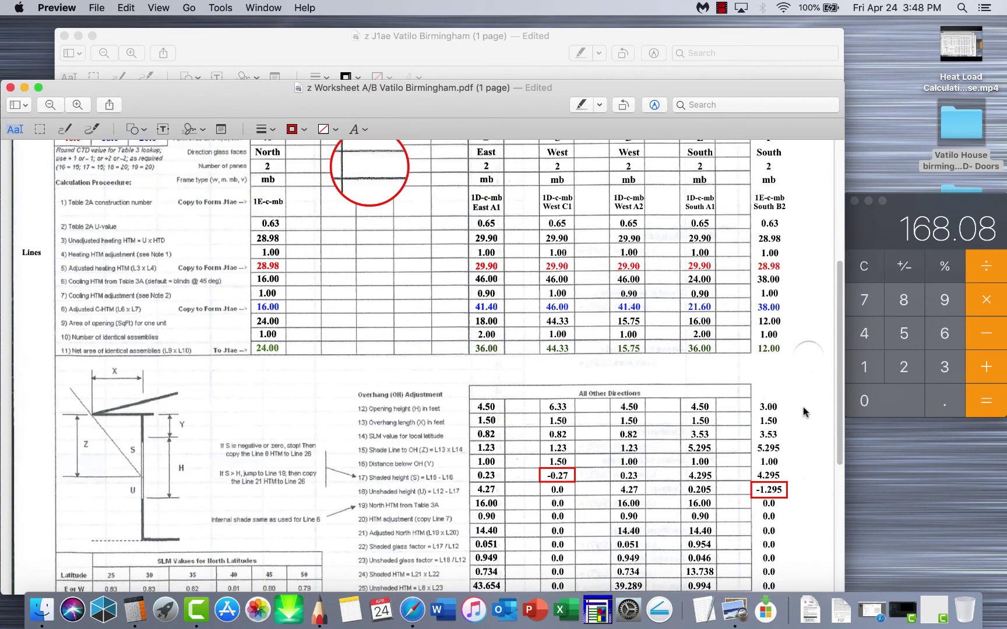
{"action": "scroll", "coordinate": [804, 411], "scroll_direction": "up", "scroll_amount": 3}
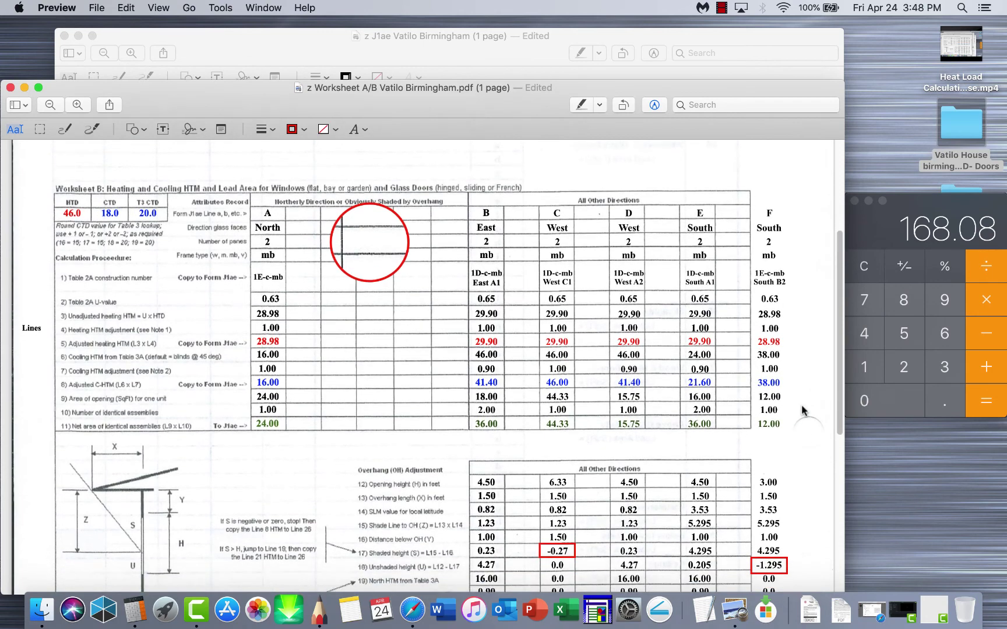
{"action": "scroll", "coordinate": [804, 410], "scroll_direction": "down", "scroll_amount": 5}
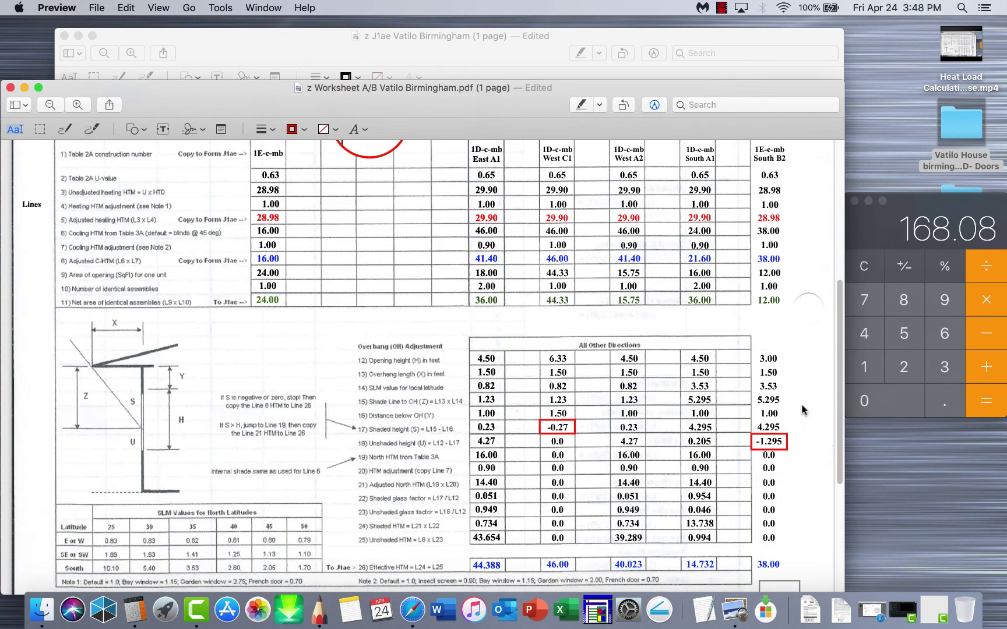
{"action": "scroll", "coordinate": [804, 411], "scroll_direction": "down", "scroll_amount": 1}
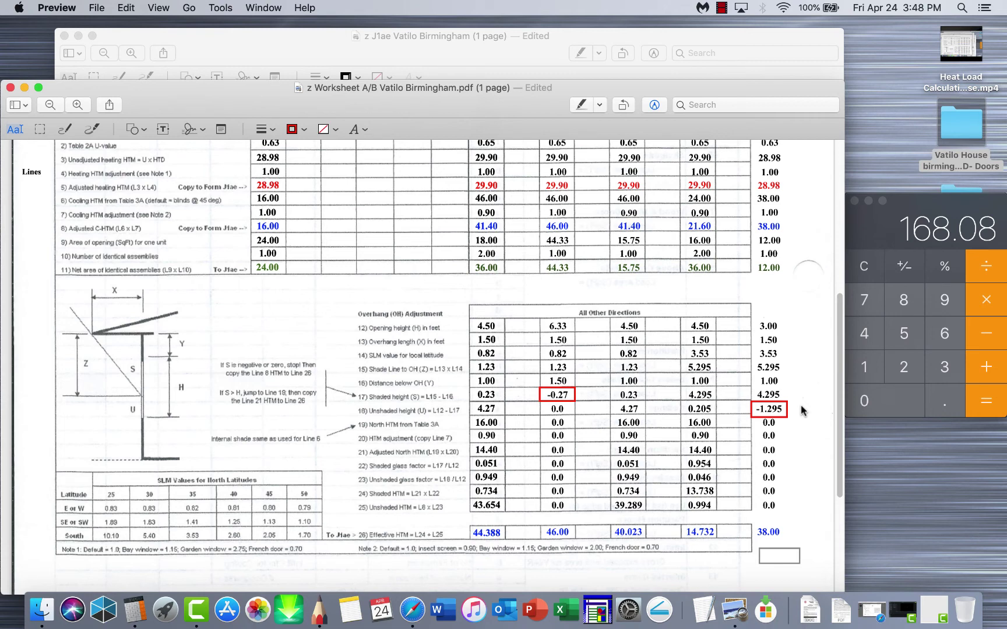
{"action": "scroll", "coordinate": [801, 411], "scroll_direction": "up", "scroll_amount": 3}
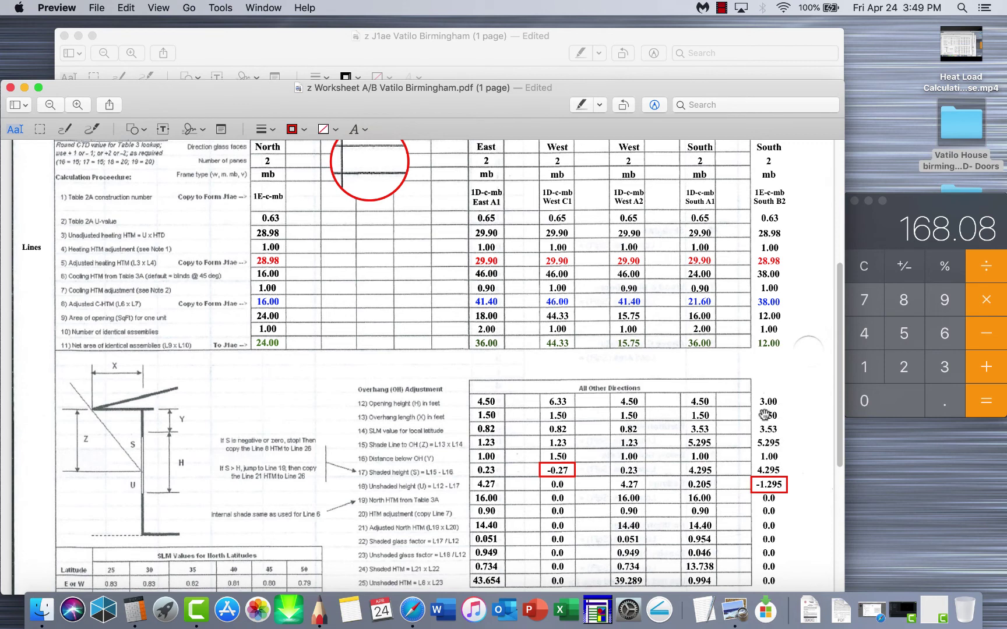
Open Table 3A Vatilo Birmingham.pdf from the desktop's Worksheet B Part 2 folder.
{"action": "left_click", "coordinate": [959, 185]}
{"action": "left_click", "coordinate": [961, 200]}
{"action": "double_click", "coordinate": [968, 195]}
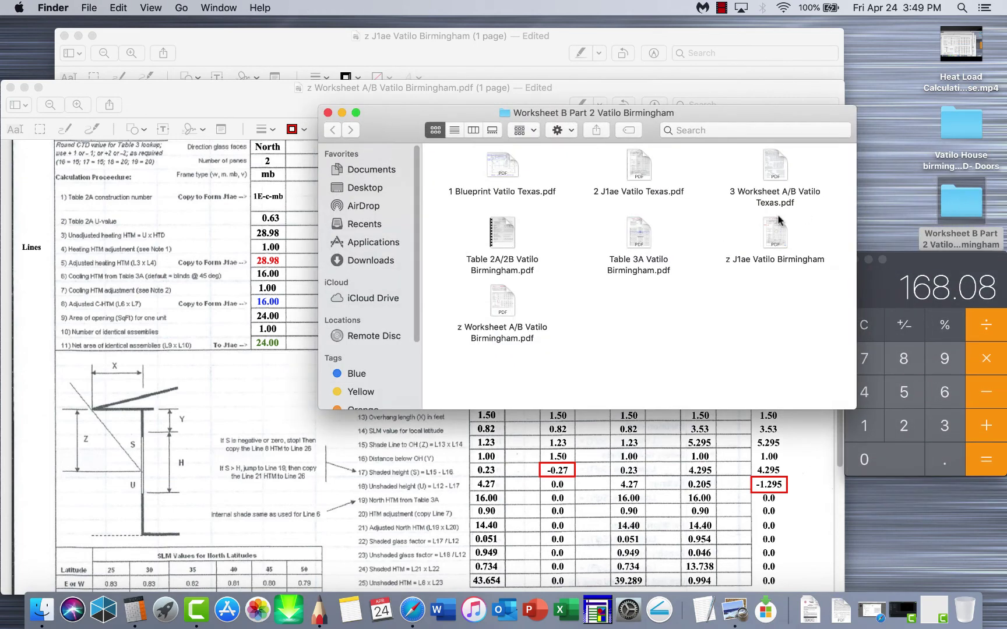
{"action": "double_click", "coordinate": [647, 233]}
Move Table 3A's black box onto the No Internal Shade double-pane block and red box onto SC 20.
{"action": "scroll", "coordinate": [662, 247], "scroll_direction": "down", "scroll_amount": 5}
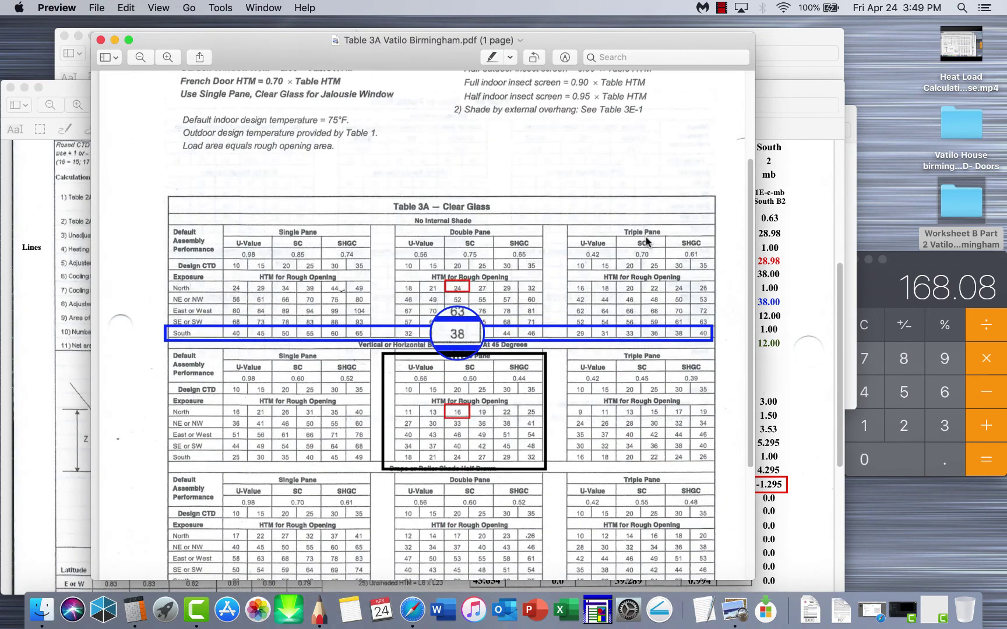
{"action": "left_click", "coordinate": [597, 333]}
{"action": "mouse_move", "coordinate": [597, 334]}
{"action": "left_mouse_down"}
{"action": "mouse_move", "coordinate": [602, 454]}
{"action": "mouse_move", "coordinate": [603, 377]}
{"action": "mouse_move", "coordinate": [599, 433]}
{"action": "left_mouse_up"}
{"action": "mouse_move", "coordinate": [476, 315]}
{"action": "left_mouse_down"}
{"action": "mouse_move", "coordinate": [527, 290]}
{"action": "mouse_move", "coordinate": [720, 271]}
{"action": "left_mouse_up"}
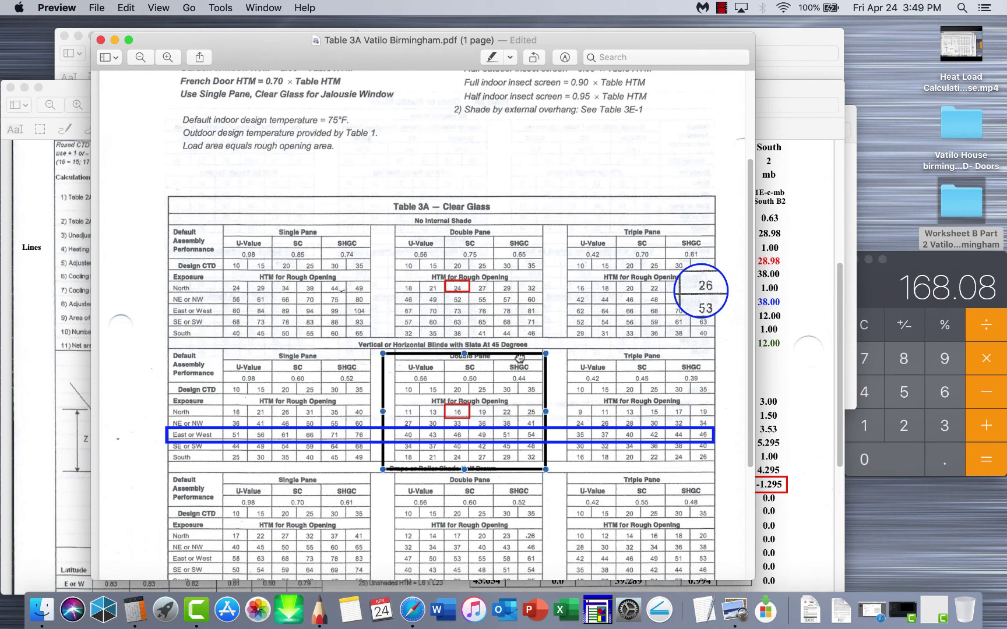
{"action": "mouse_move", "coordinate": [515, 353]}
{"action": "left_mouse_down"}
{"action": "mouse_move", "coordinate": [512, 208]}
{"action": "mouse_move", "coordinate": [528, 232]}
{"action": "left_mouse_up"}
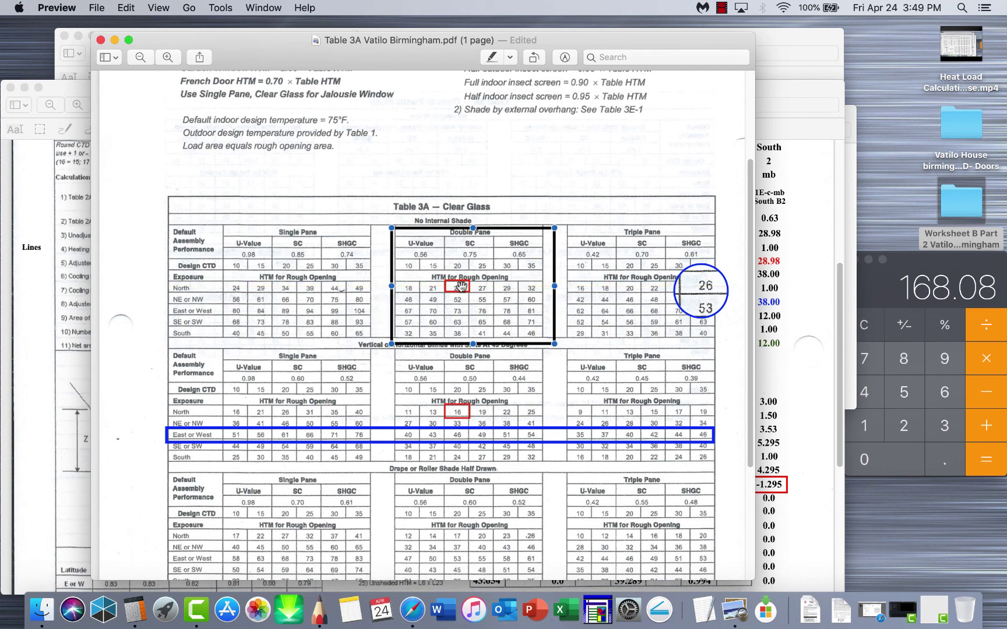
{"action": "left_click_drag", "start_coordinate": [460, 286], "coordinate": [462, 264]}
{"action": "left_click", "coordinate": [565, 308]}
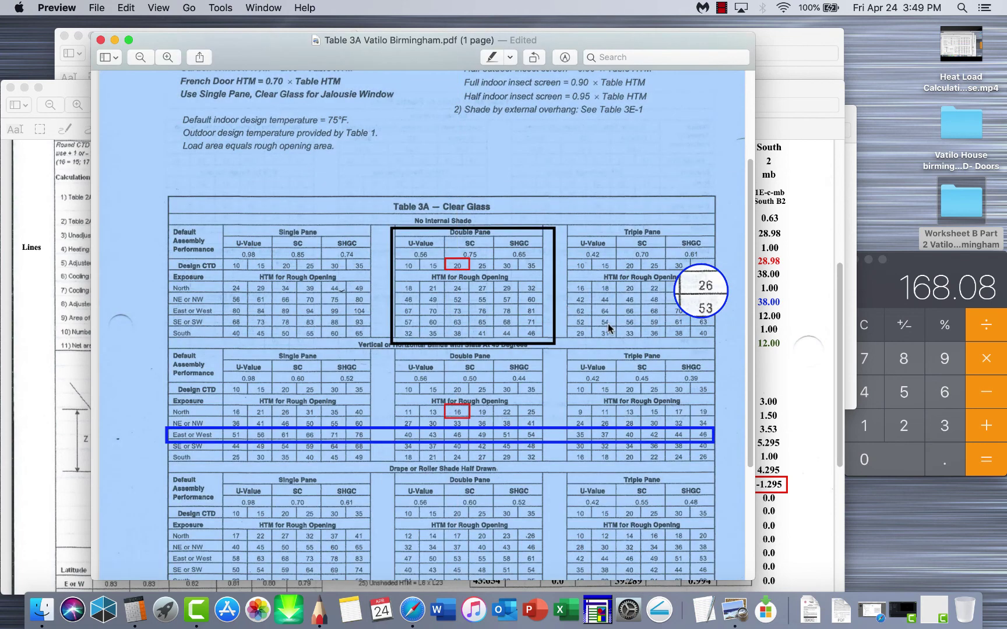
Place the blue highlight and loupe on the South row's 38, then return to Worksheet A/B.
{"action": "left_click", "coordinate": [641, 313]}
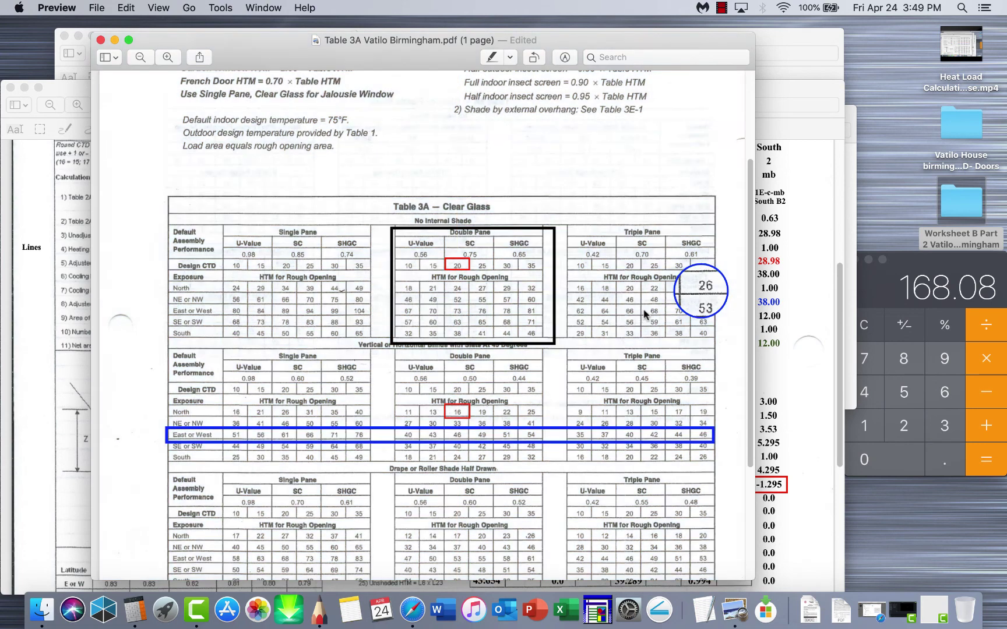
{"action": "left_click", "coordinate": [697, 322]}
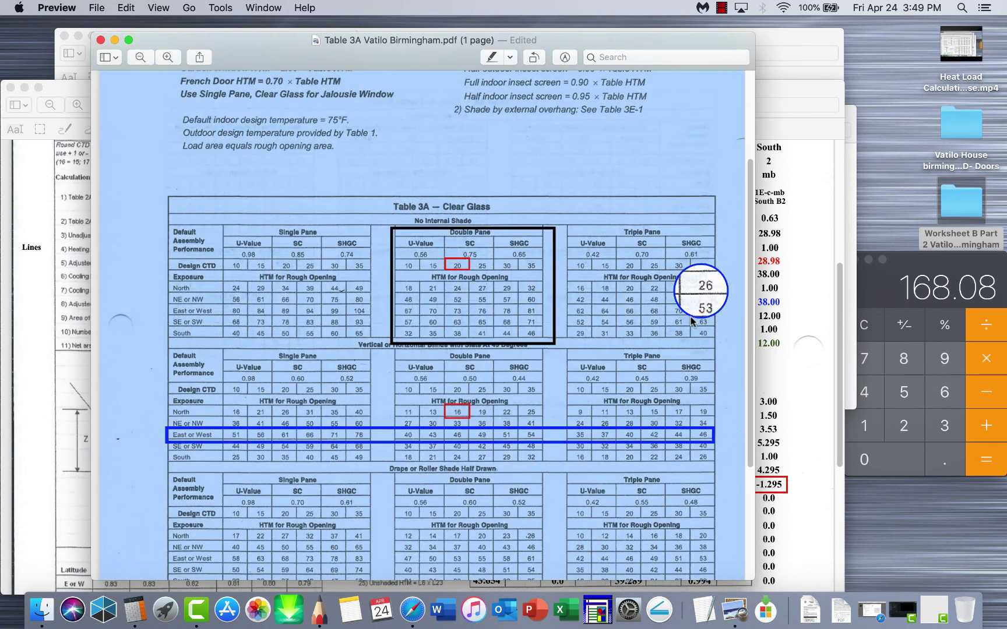
{"action": "left_click", "coordinate": [600, 429]}
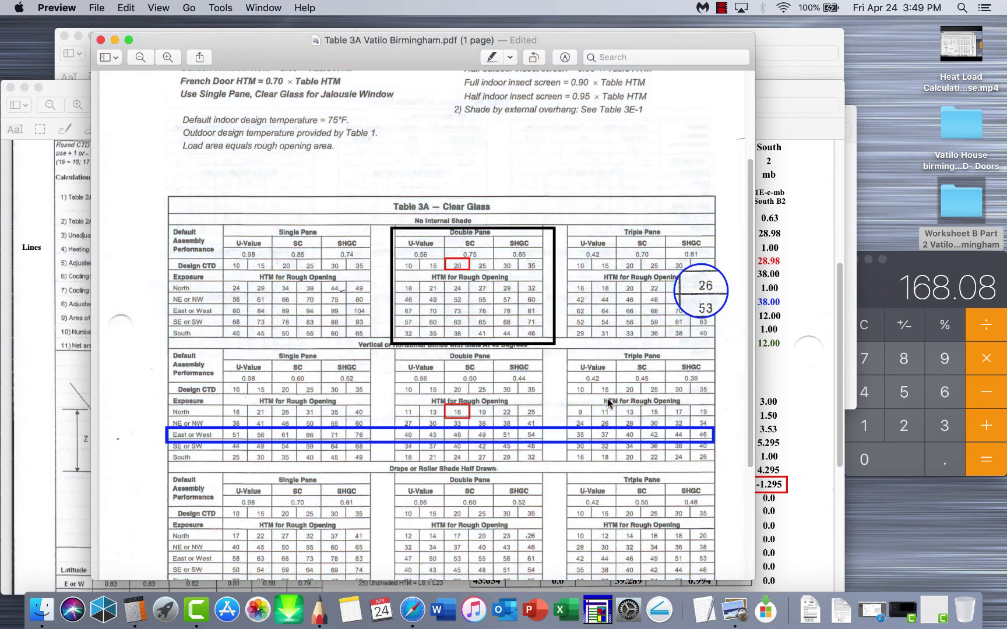
{"action": "left_click_drag", "start_coordinate": [602, 428], "coordinate": [607, 325]}
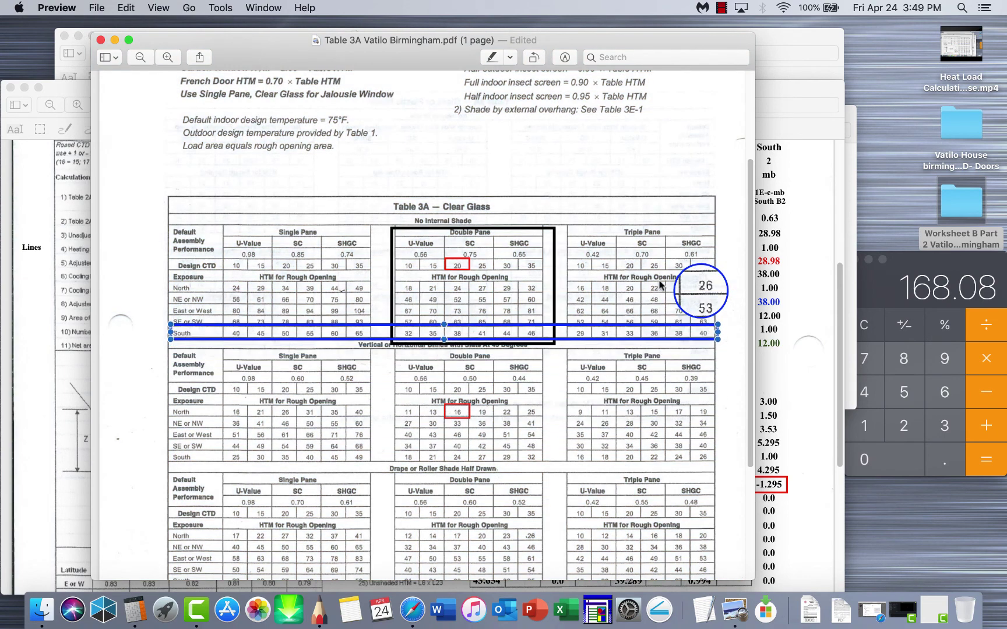
{"action": "left_click_drag", "start_coordinate": [700, 265], "coordinate": [456, 307]}
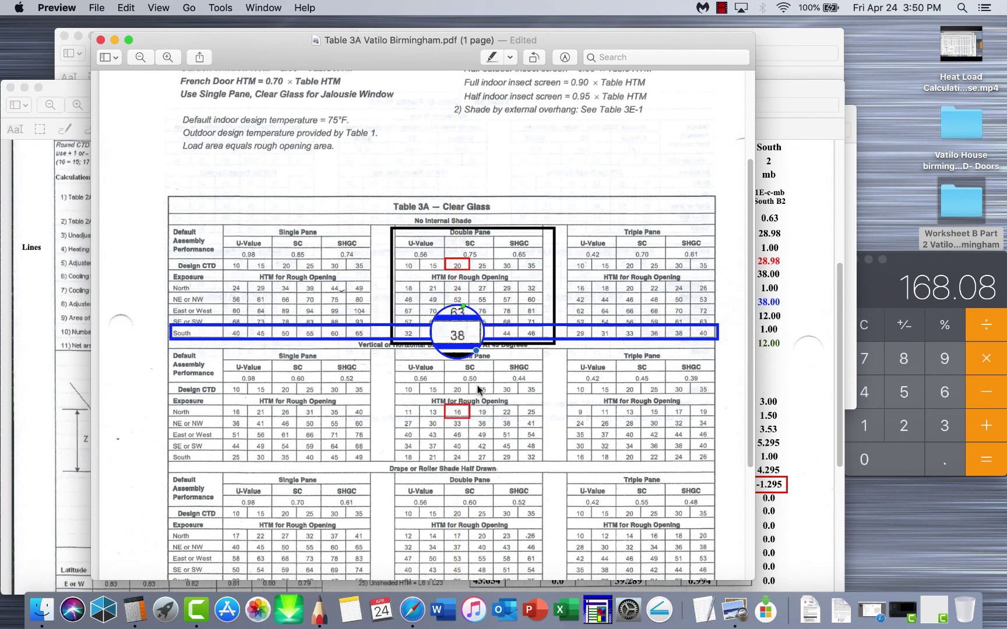
{"action": "mouse_move", "coordinate": [462, 356]}
{"action": "left_mouse_down"}
{"action": "mouse_move", "coordinate": [463, 483]}
{"action": "mouse_move", "coordinate": [463, 357]}
{"action": "left_mouse_up"}
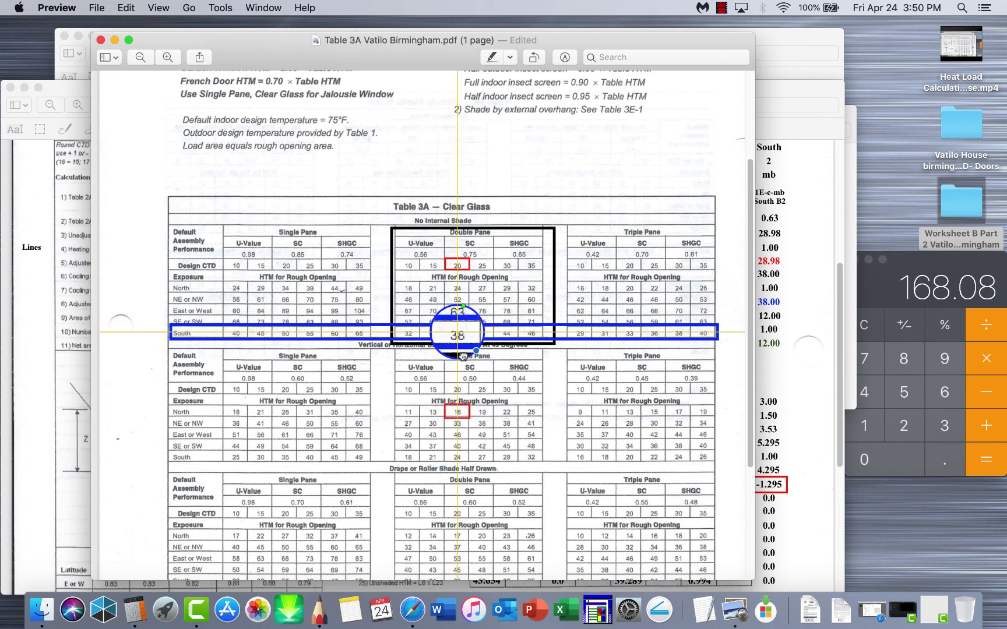
{"action": "left_click", "coordinate": [816, 312]}
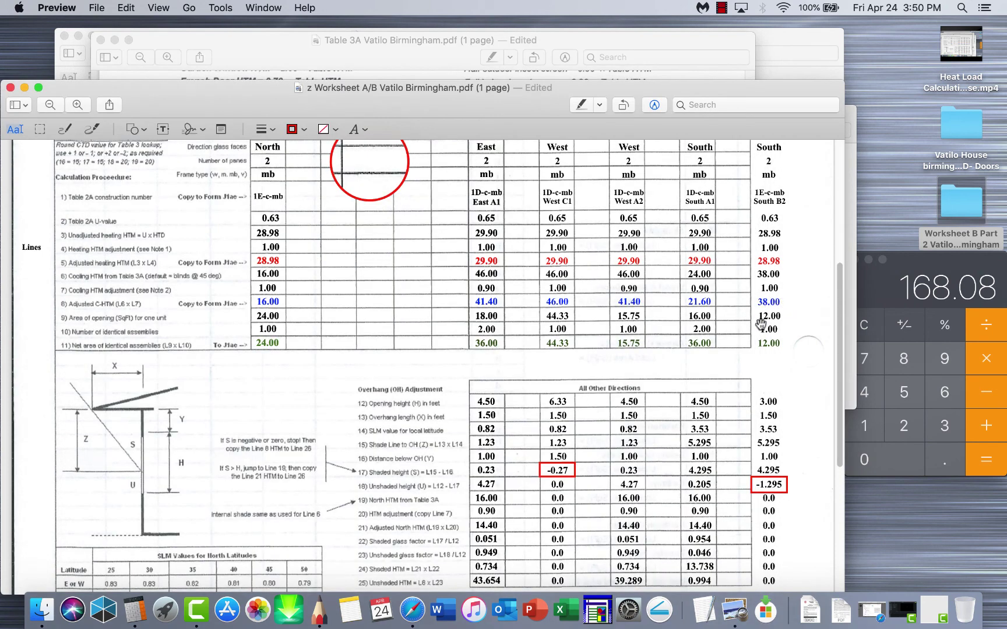
Drag the worksheet's red loupe down over lines 2–6, then bring Table 3A forward.
{"action": "mouse_move", "coordinate": [401, 185]}
{"action": "left_mouse_down"}
{"action": "mouse_move", "coordinate": [766, 275]}
{"action": "mouse_move", "coordinate": [779, 323]}
{"action": "mouse_move", "coordinate": [798, 325]}
{"action": "mouse_move", "coordinate": [794, 309]}
{"action": "mouse_move", "coordinate": [411, 284]}
{"action": "left_mouse_up"}
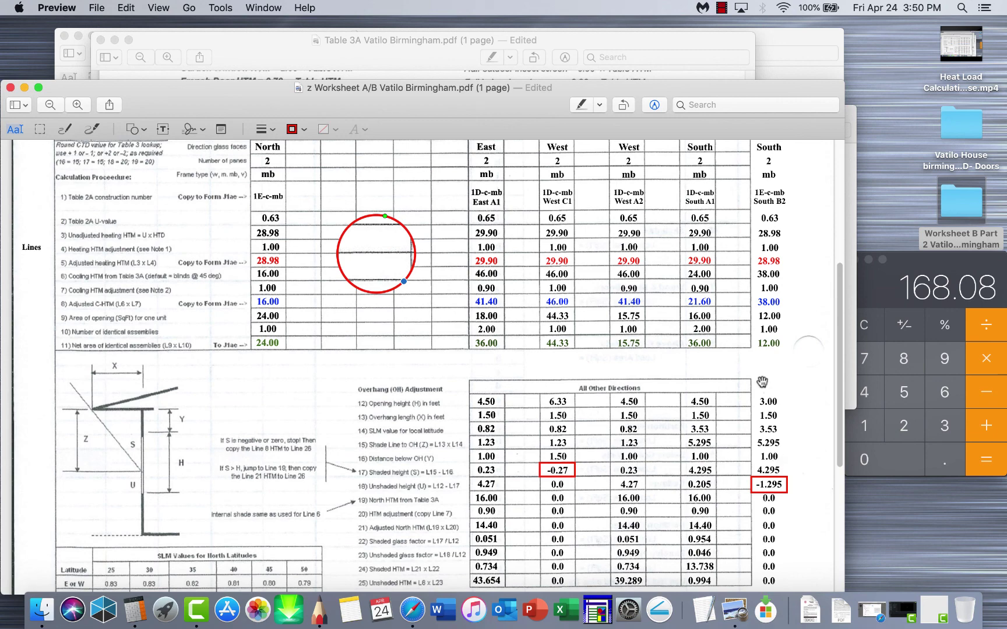
{"action": "left_click", "coordinate": [706, 54]}
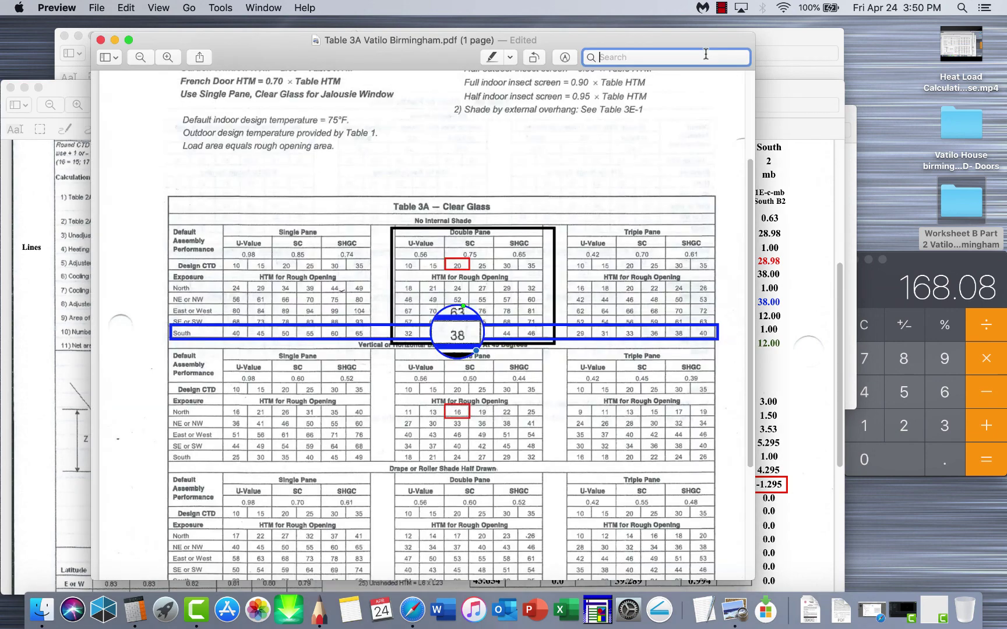